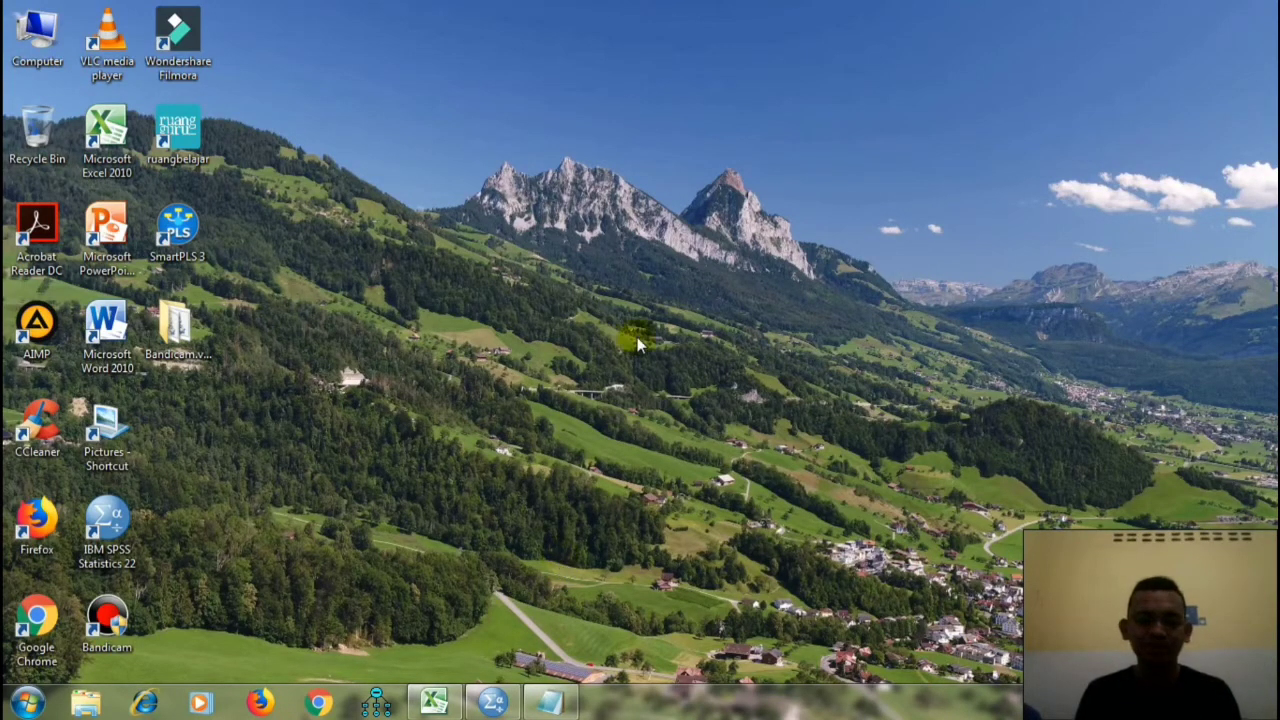
Review the student score table in Excel's Data Siswa workbook, and keep the current Windows color scheme with its prompt turned off.
left_click(433, 702)
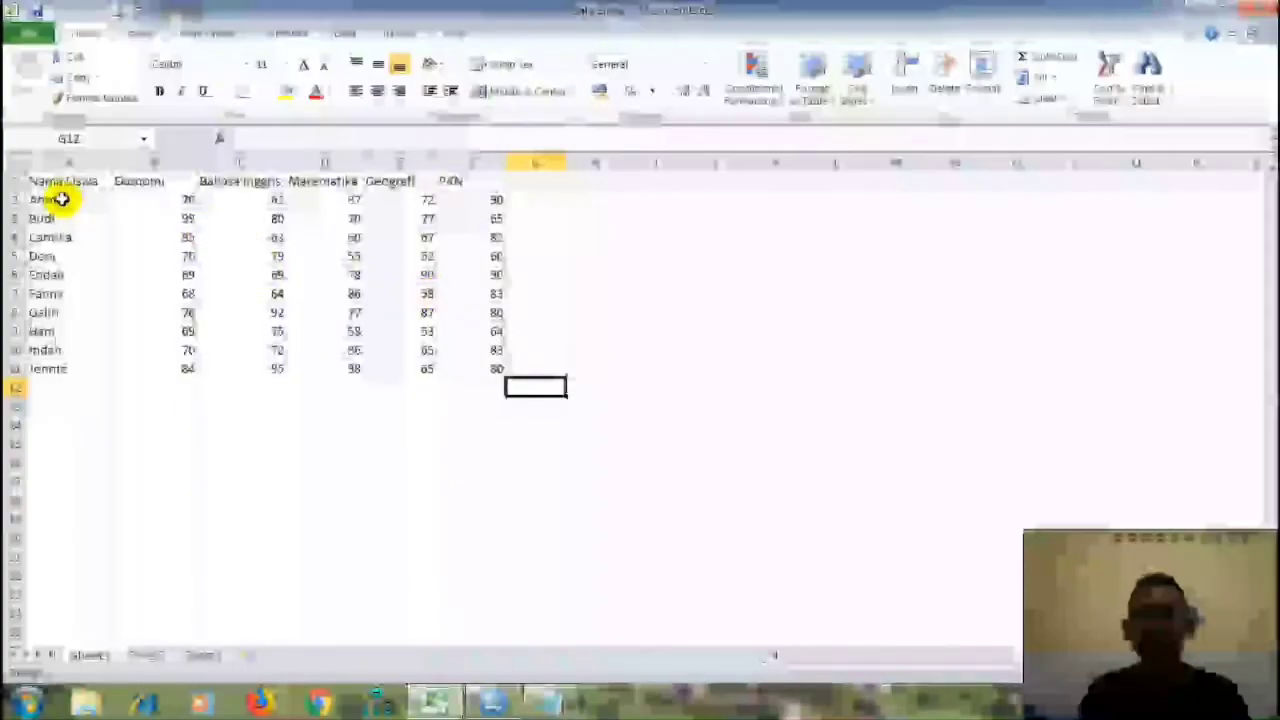
left_click(60, 368)
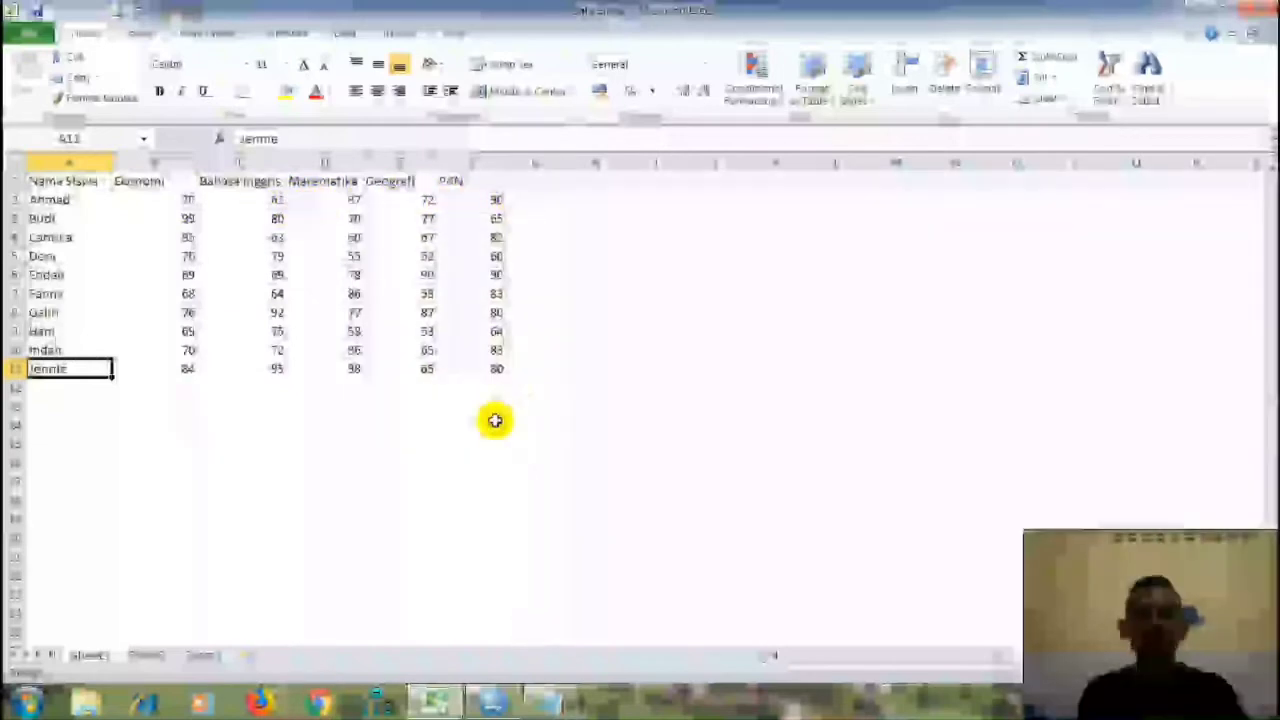
left_click(1198, 8)
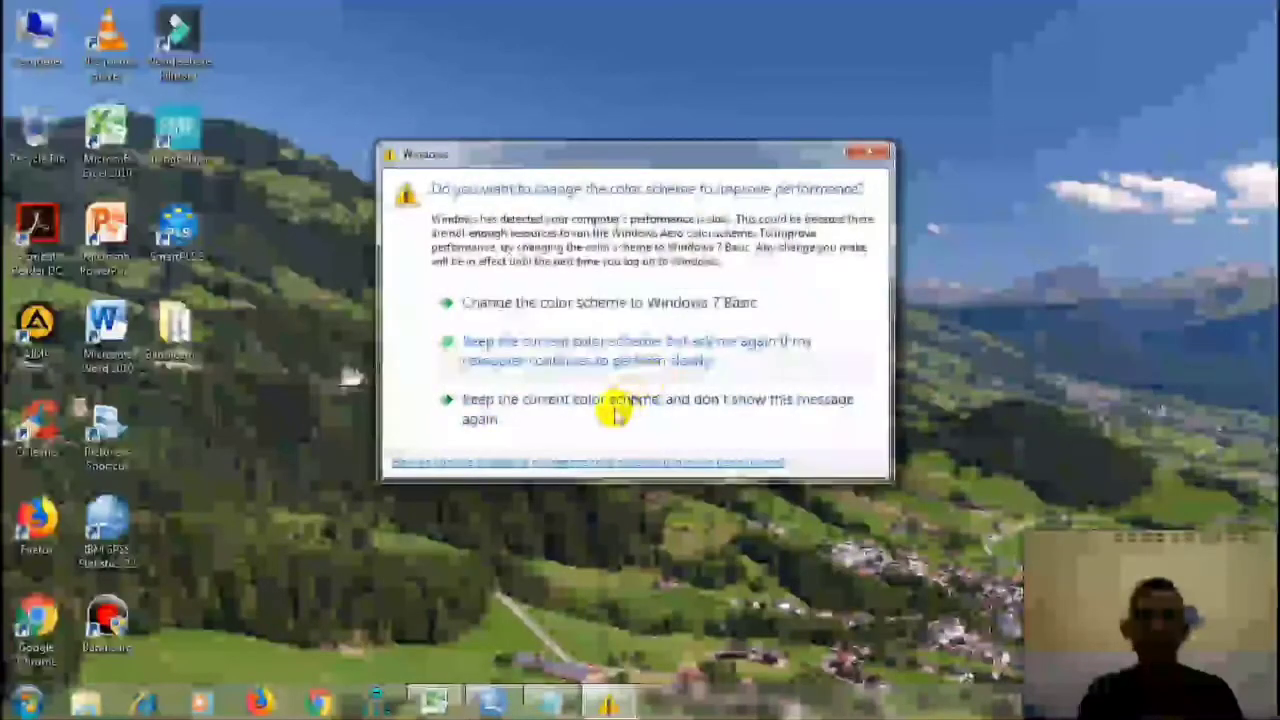
left_click(612, 424)
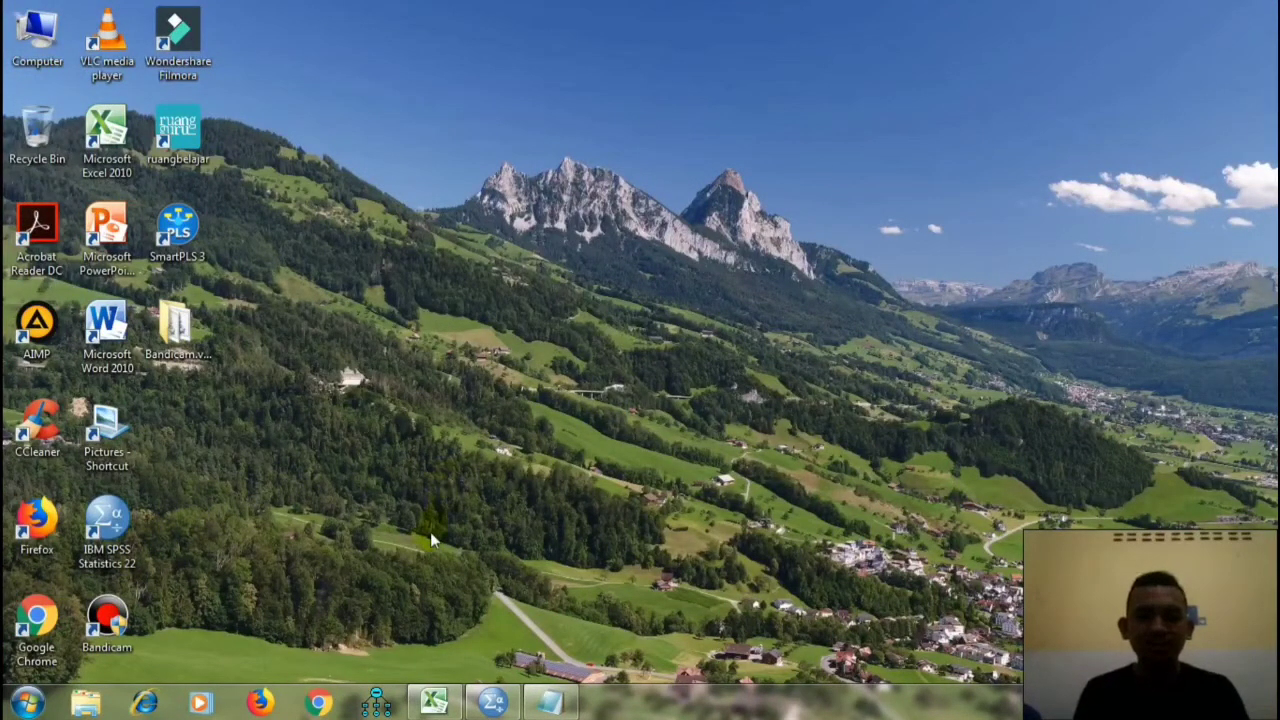
In Excel, copy the student names and all five subject scores in A2:F11, without the header row.
left_click(492, 703)
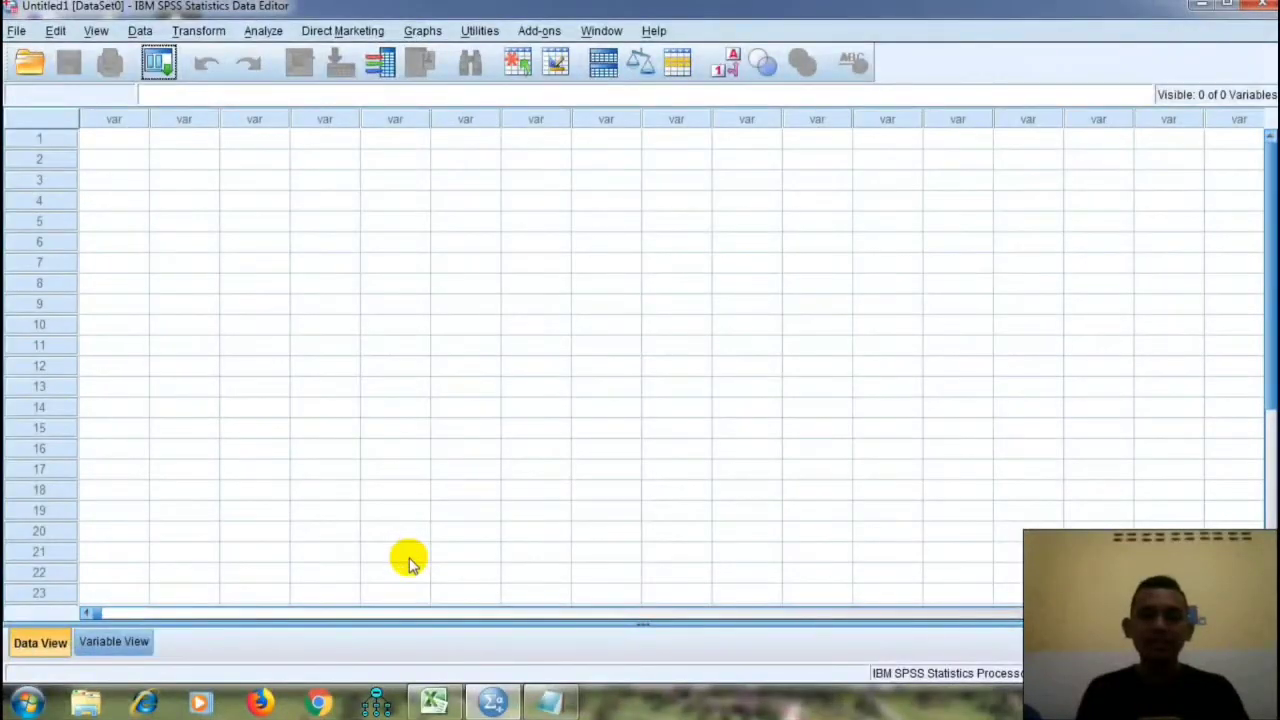
left_click(428, 700)
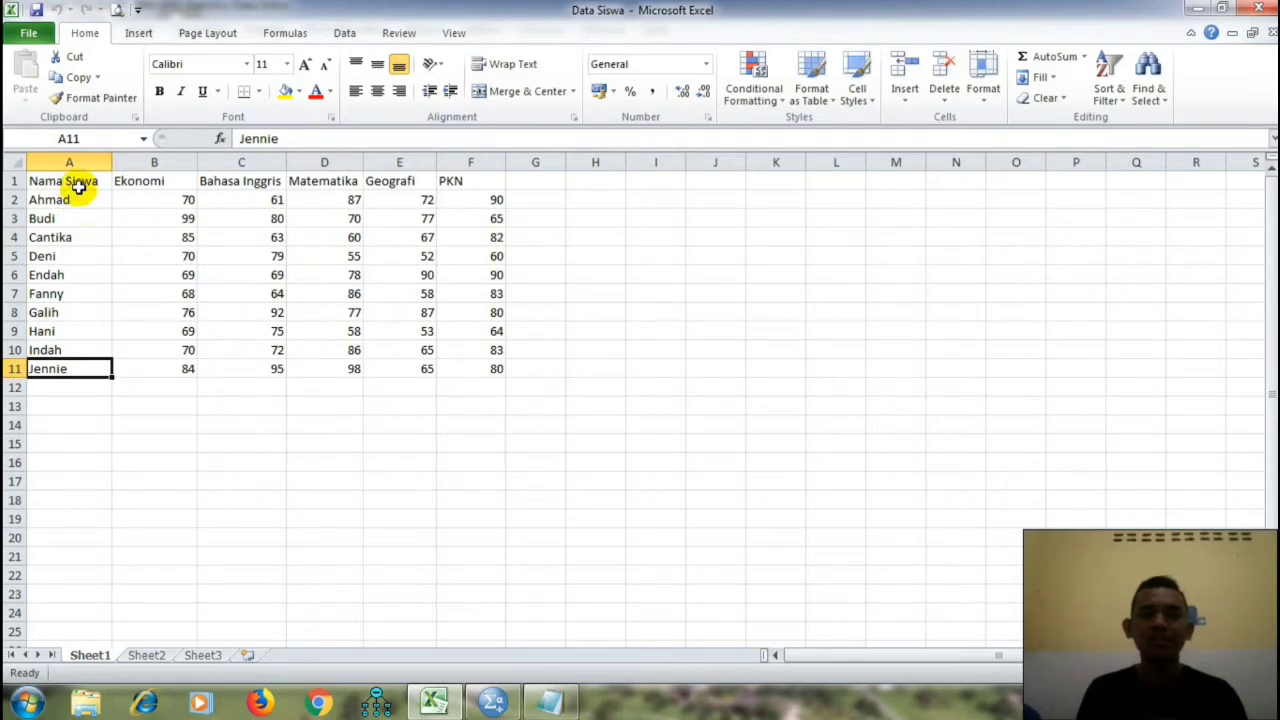
left_click(77, 204)
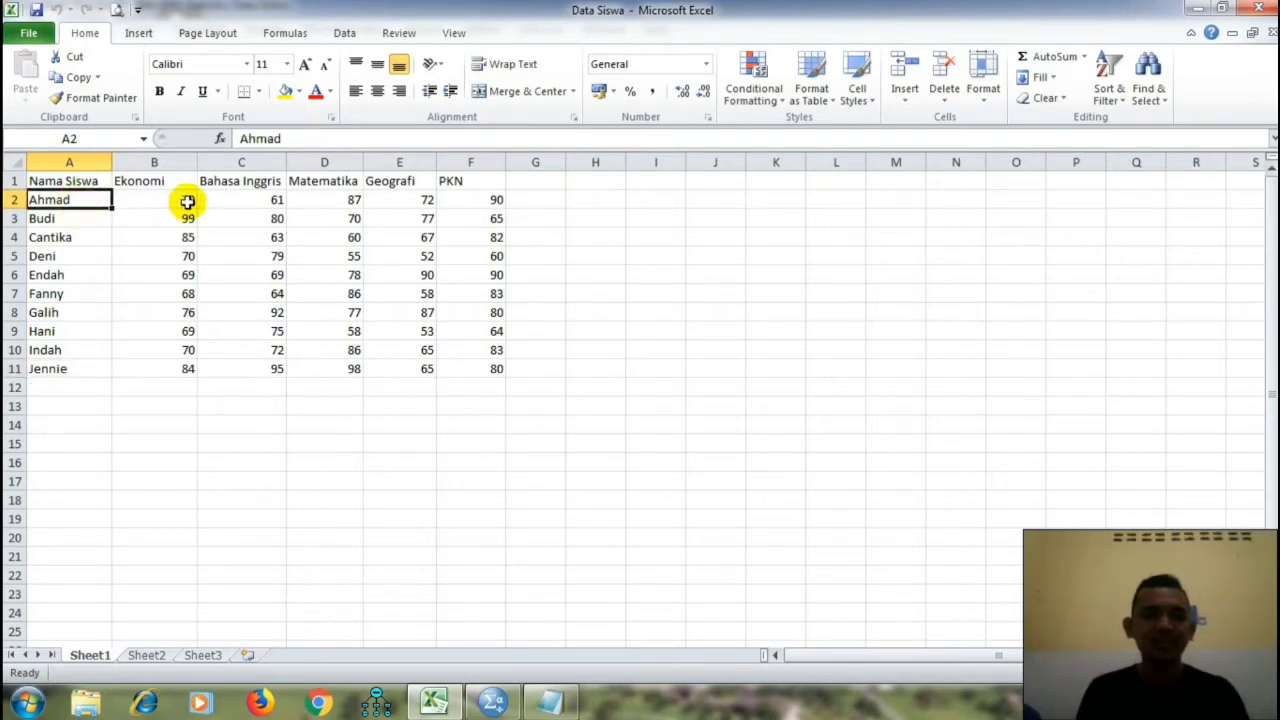
left_click(485, 373, "shift")
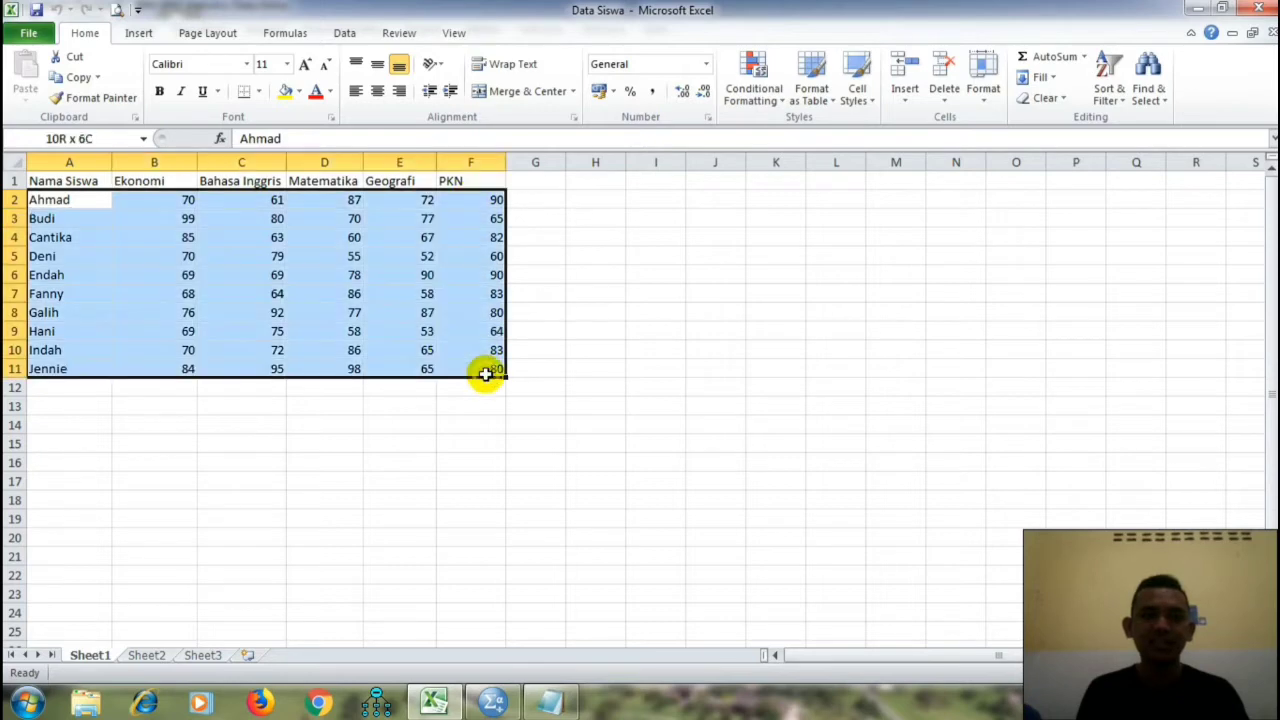
right_click(333, 250)
left_click(348, 279)
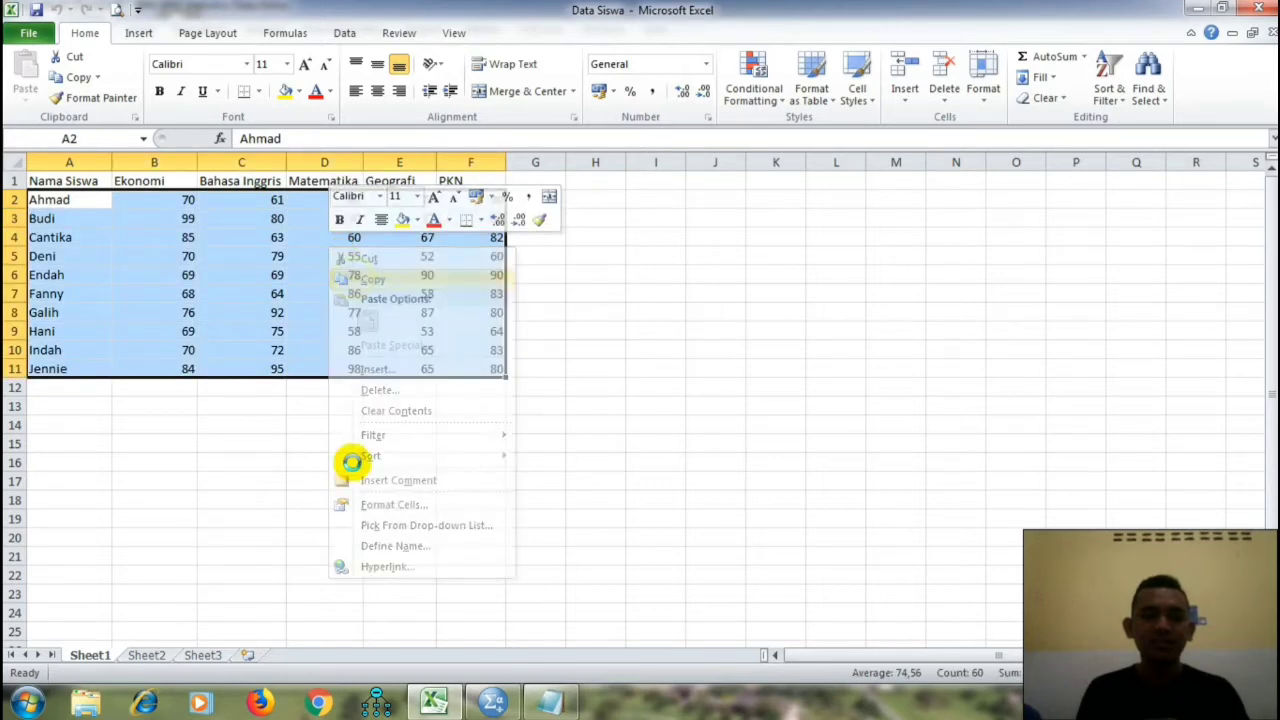
Switch to SPSS Statistics and paste the copied student data into the empty dataset, starting at the first cell.
left_click(490, 705)
left_click(141, 140)
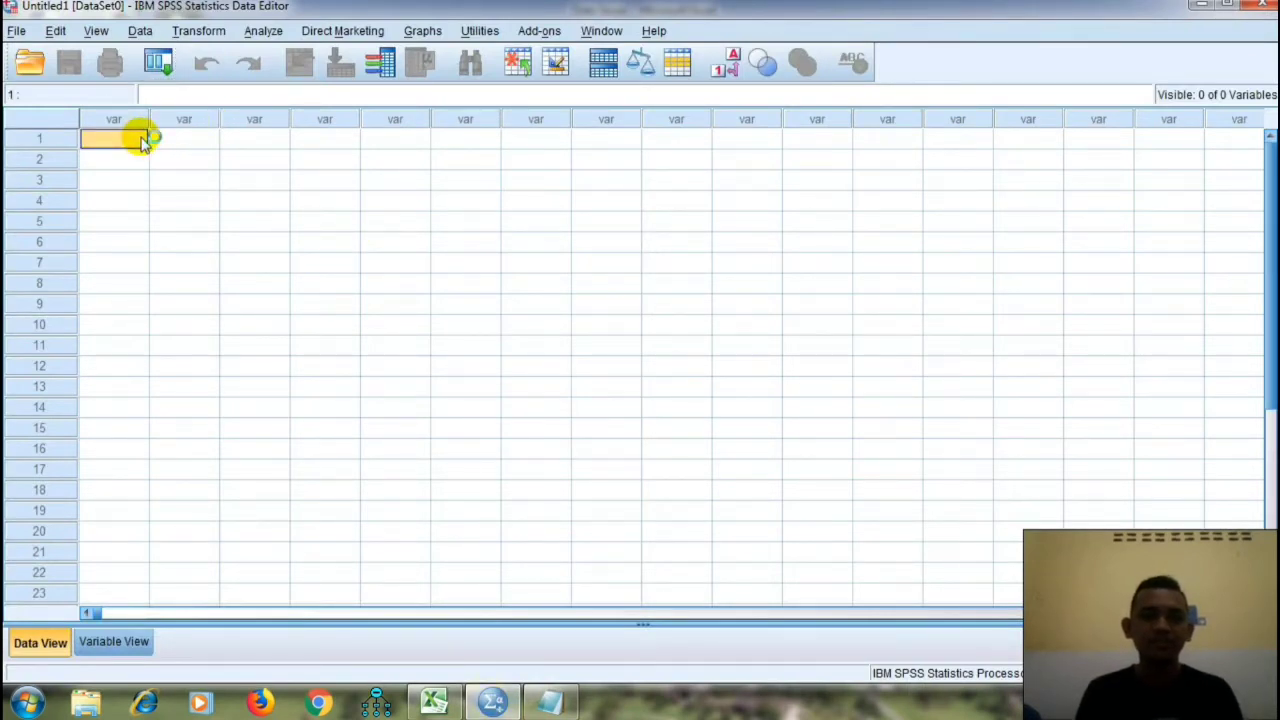
key("ctrl+v")
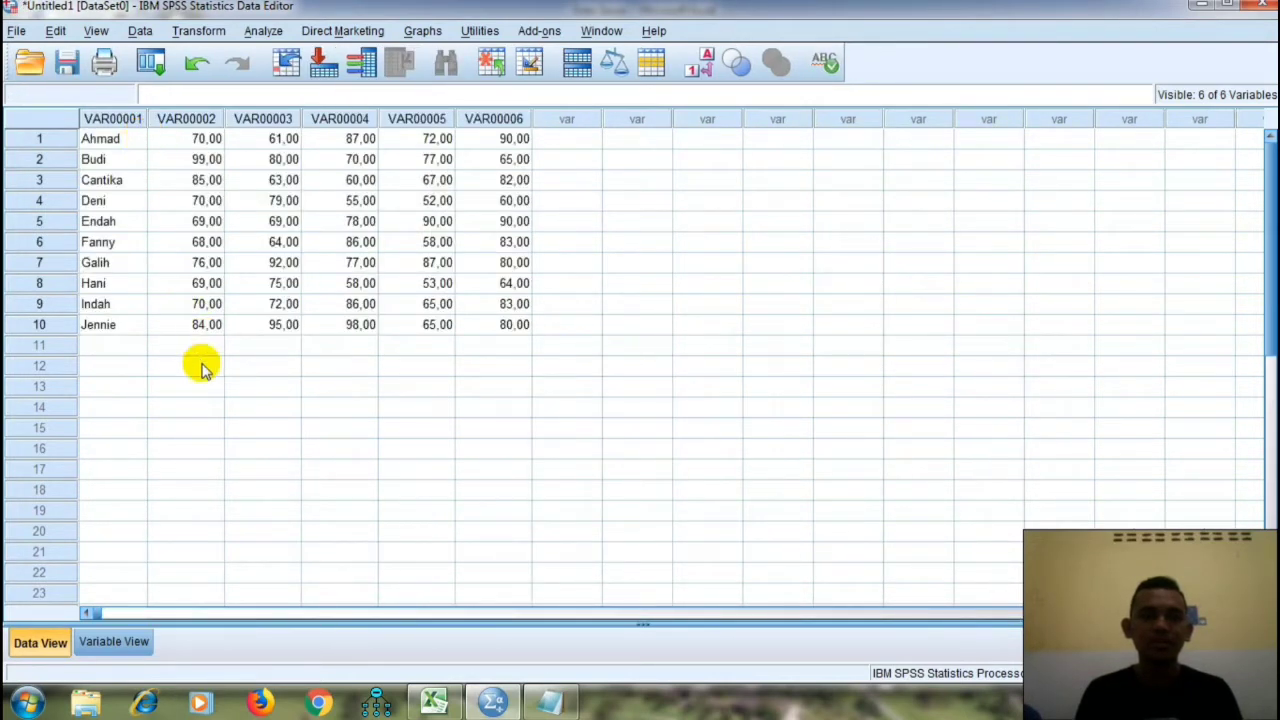
Show the variable definitions and rename the first variable, VAR00001, as Nama.
left_click(134, 642)
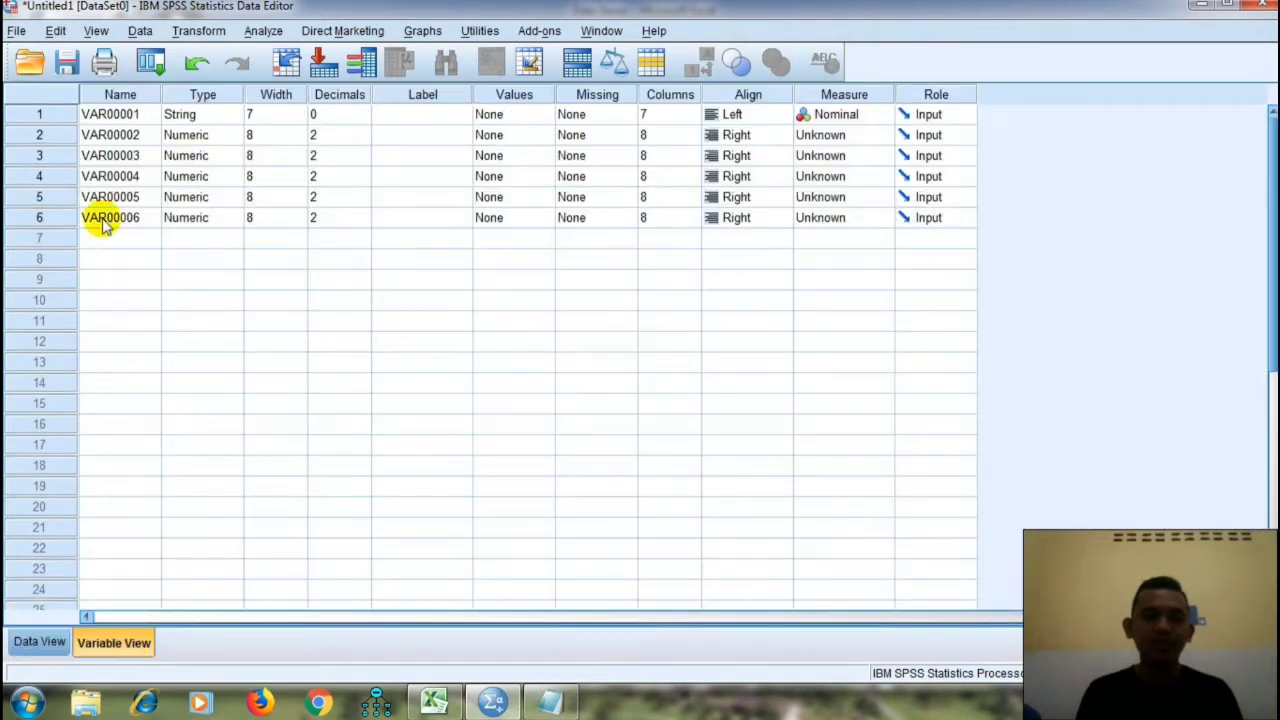
left_click(130, 115)
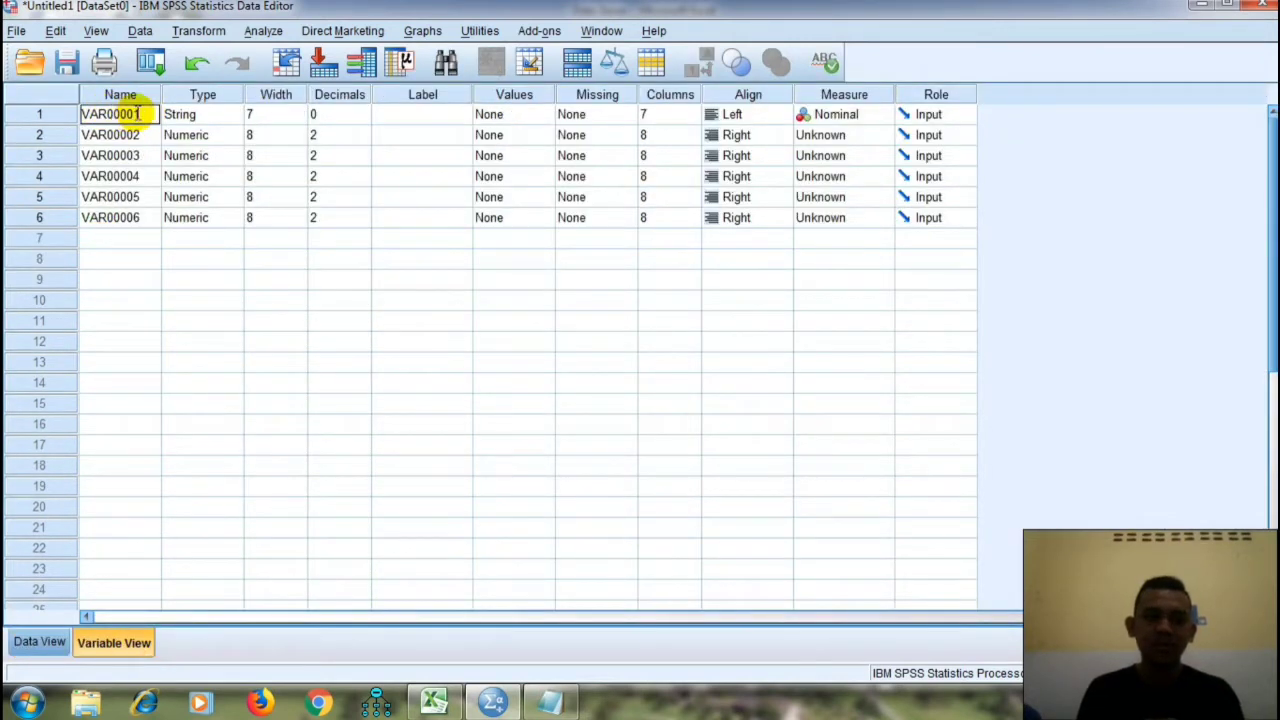
left_click_drag(130, 114, 80, 114)
key("BackSpace")
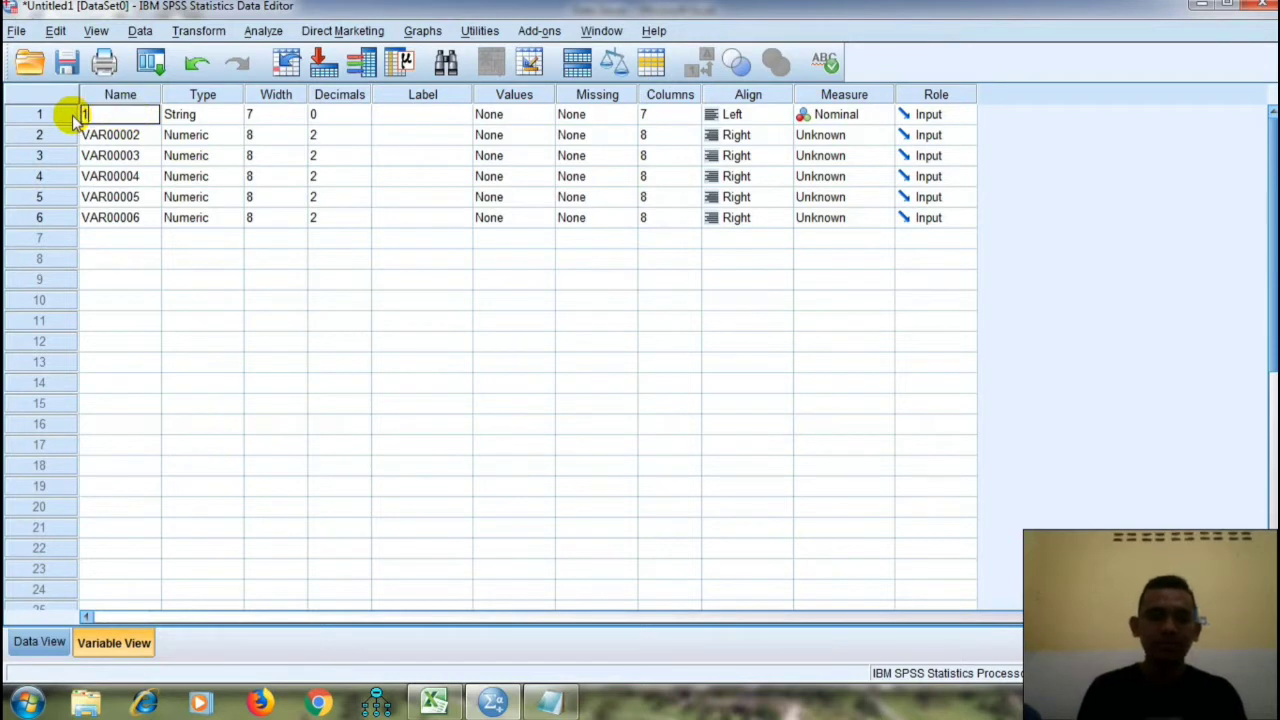
type("nama")
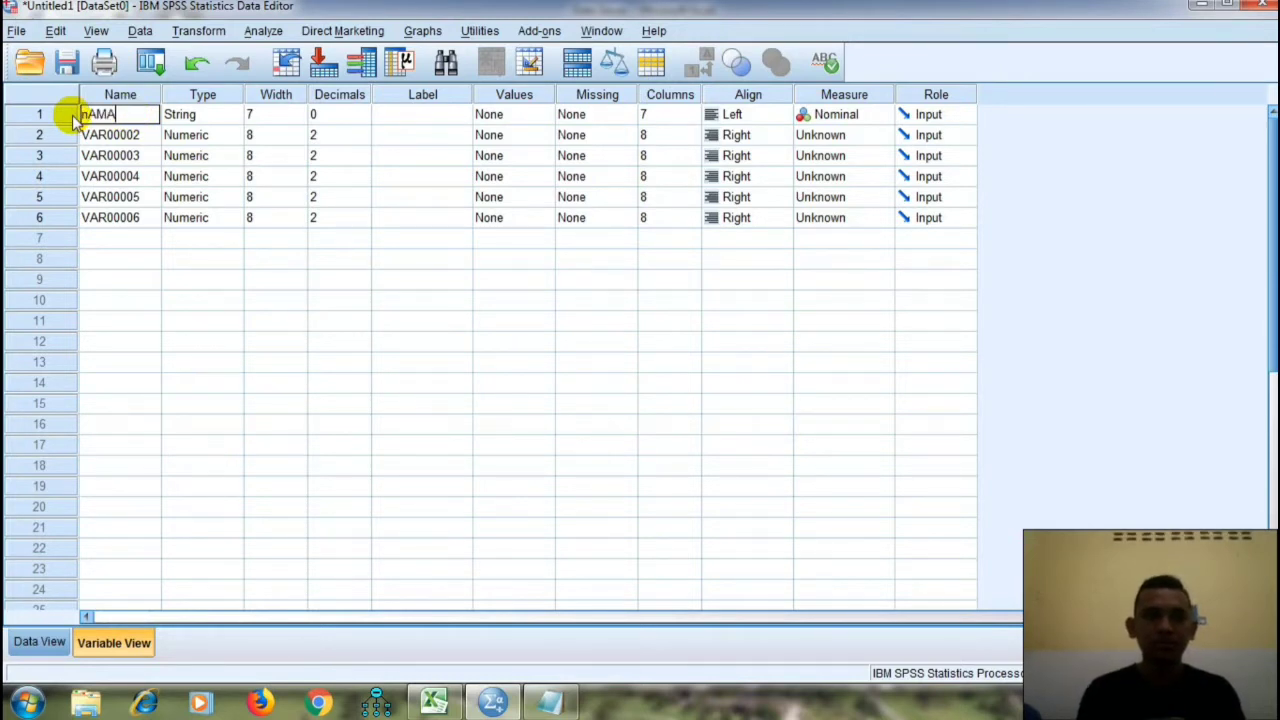
key("BackSpace")
key("BackSpace")
key("BackSpace")
key("BackSpace")
type("Nama")
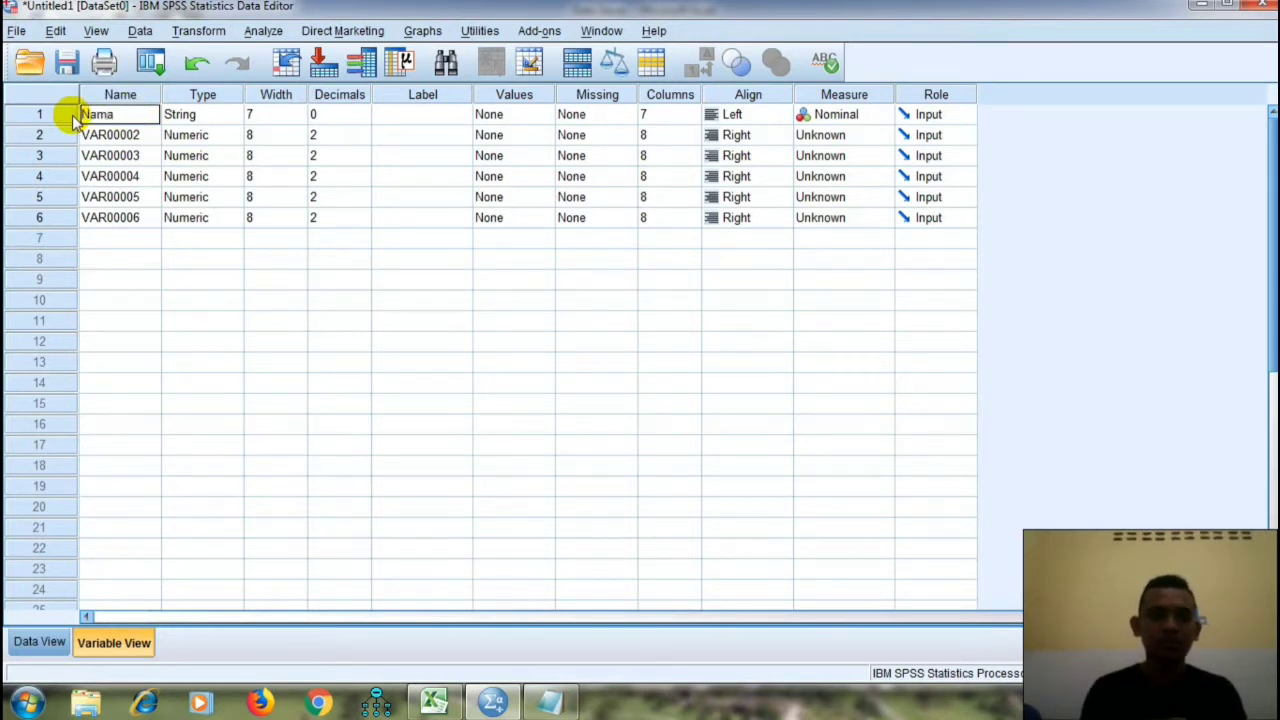
Check the second column's header in Excel and rename VAR00002 in SPSS as Ekonomi.
left_click(88, 132)
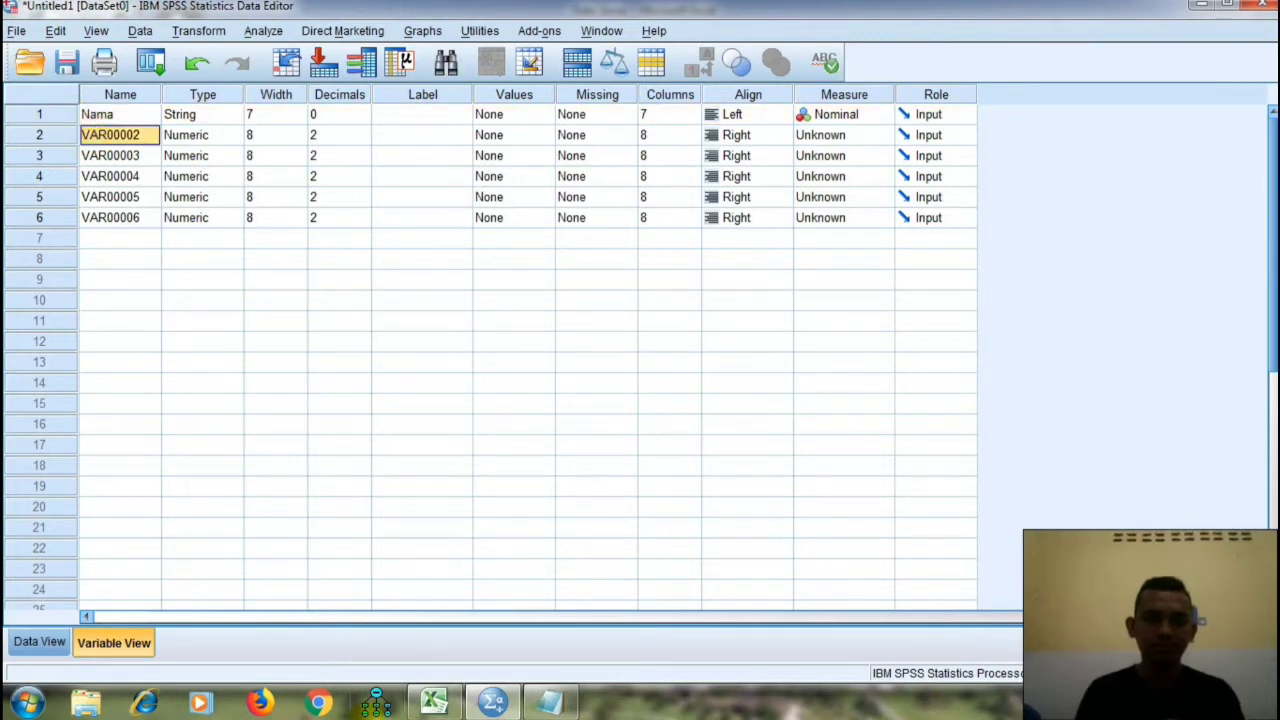
left_click(436, 702)
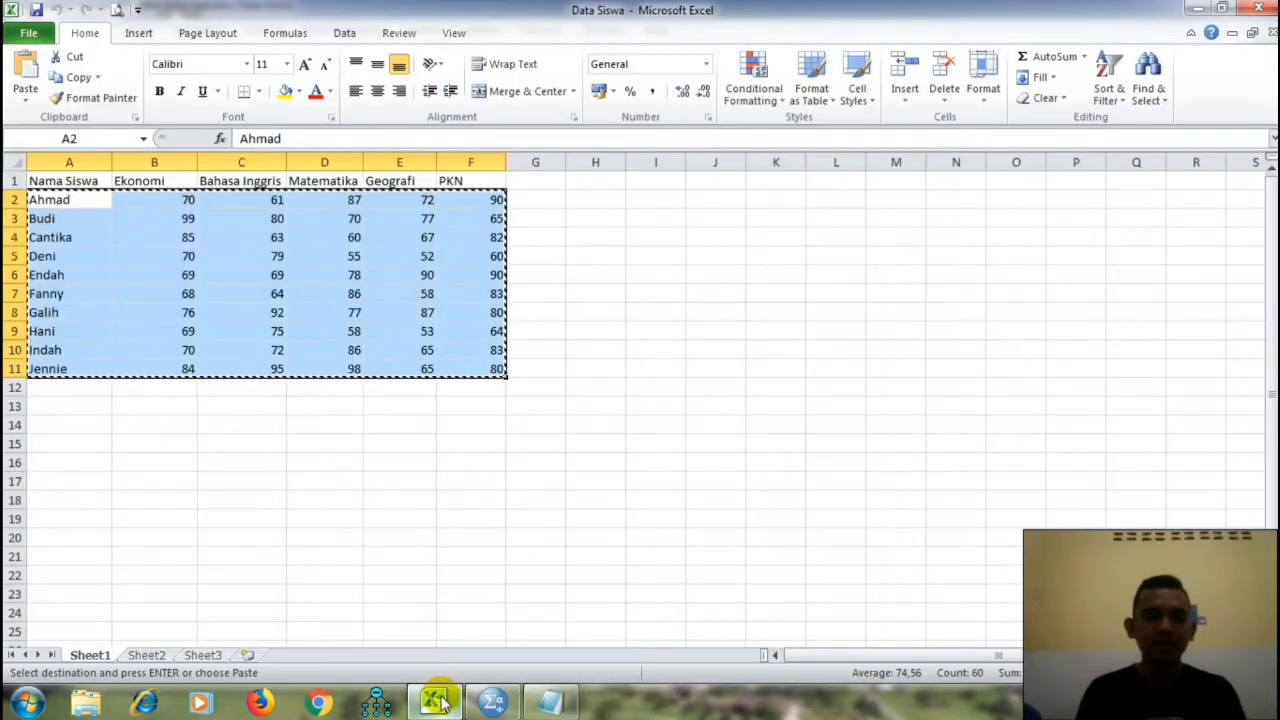
left_click(436, 702)
type("Ekonomo")
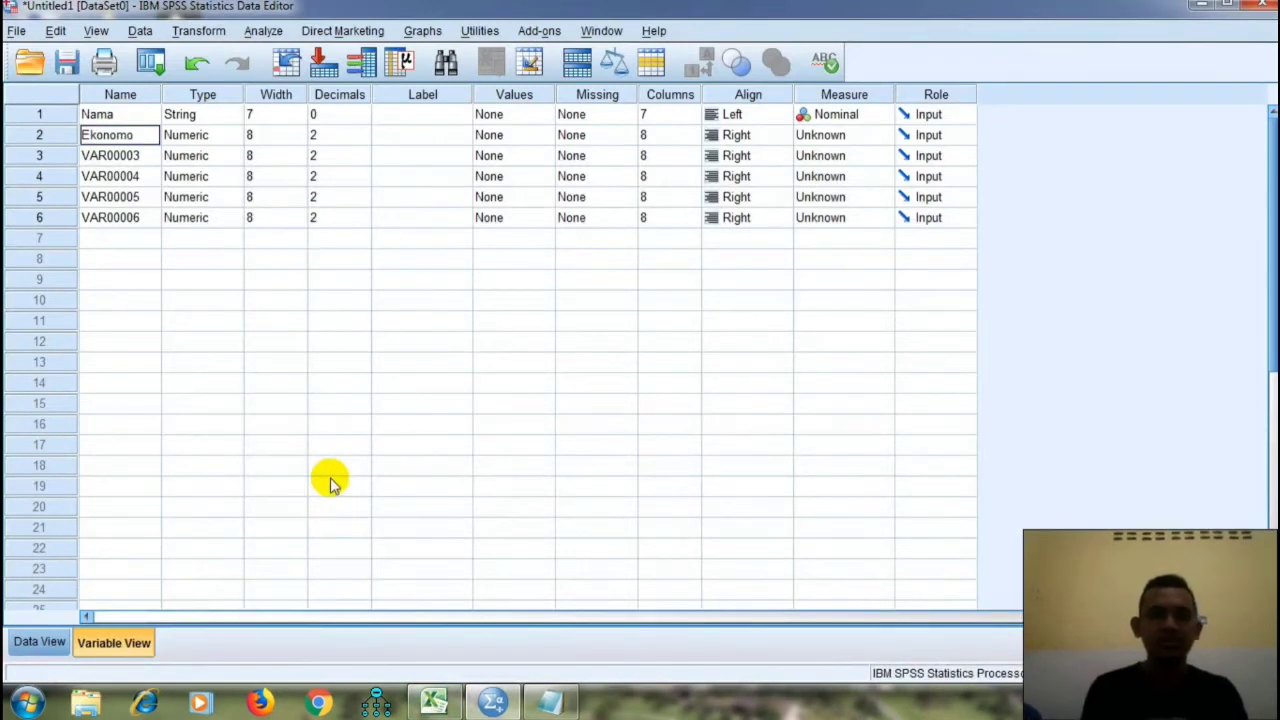
key("Return")
key("Return")
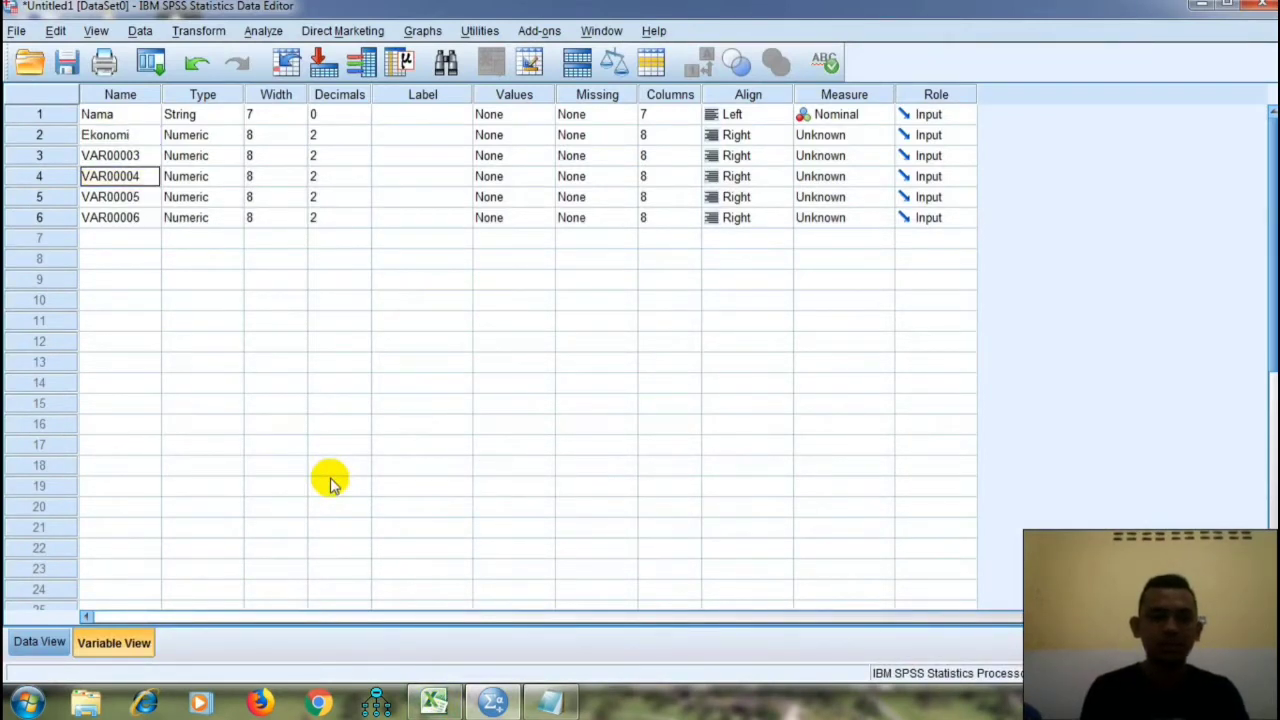
Rename the third variable, VAR00003, as B.ing and the fourth, VAR00004, as MM.
key("Up")
type("b")
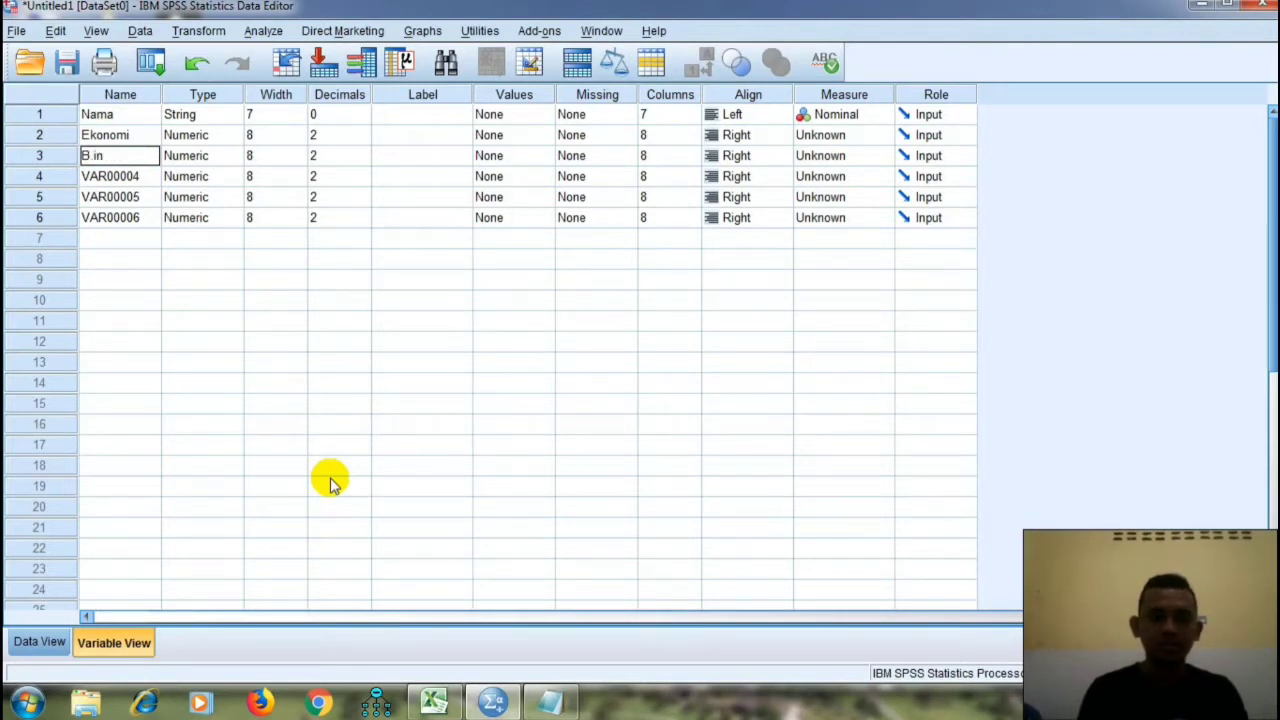
key("Return")
type("MM")
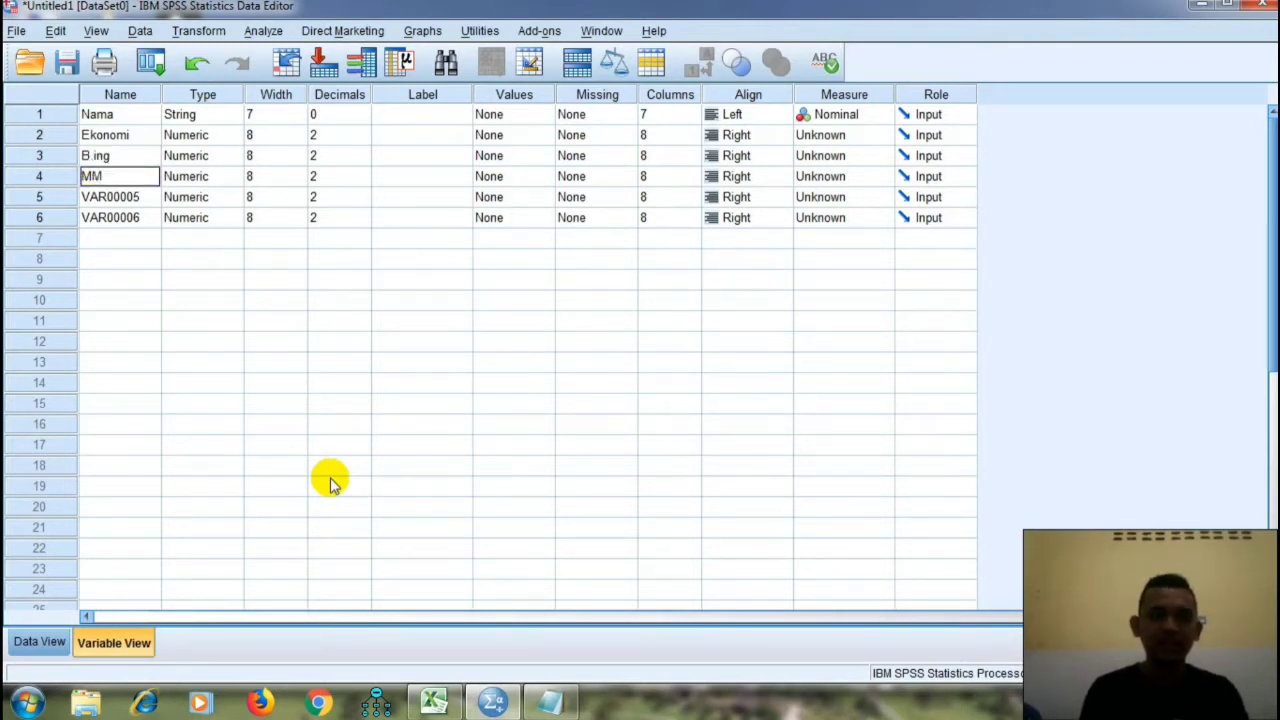
key("Return")
Check the remaining headers in Excel and rename VAR00005 as Geografi and VAR00006 as PKN in SPSS.
left_click(492, 703)
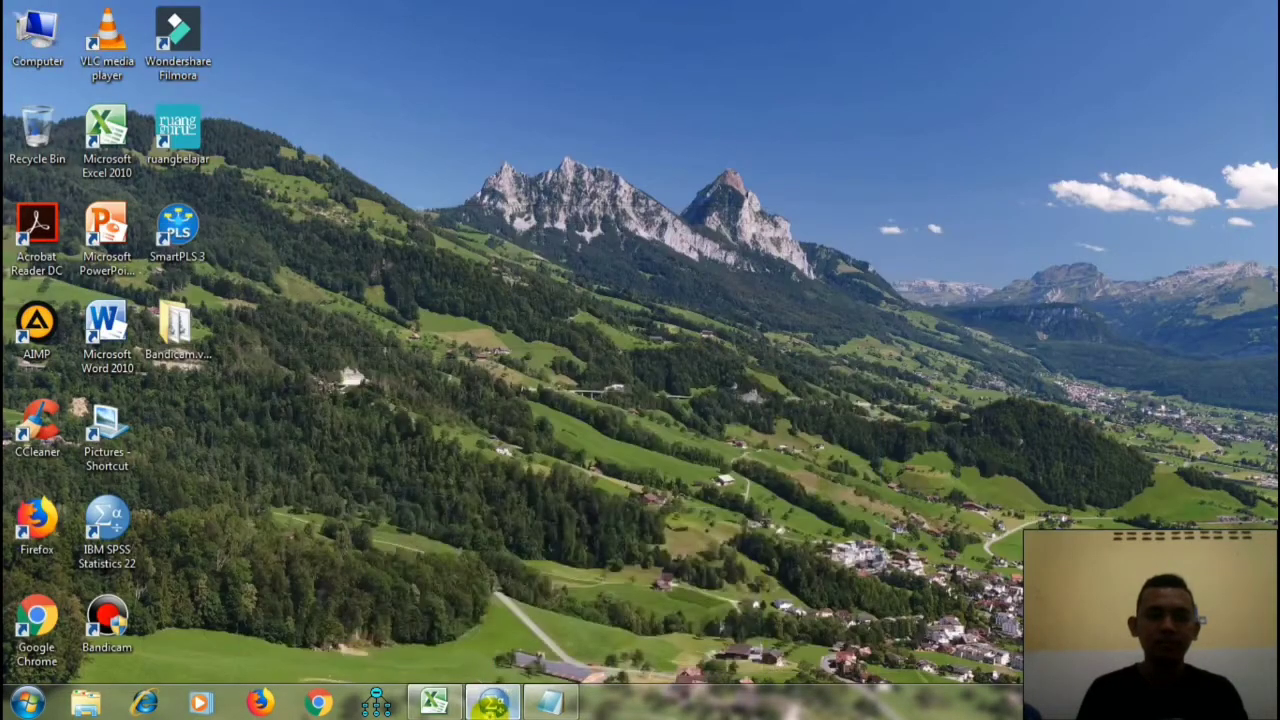
left_click(437, 704)
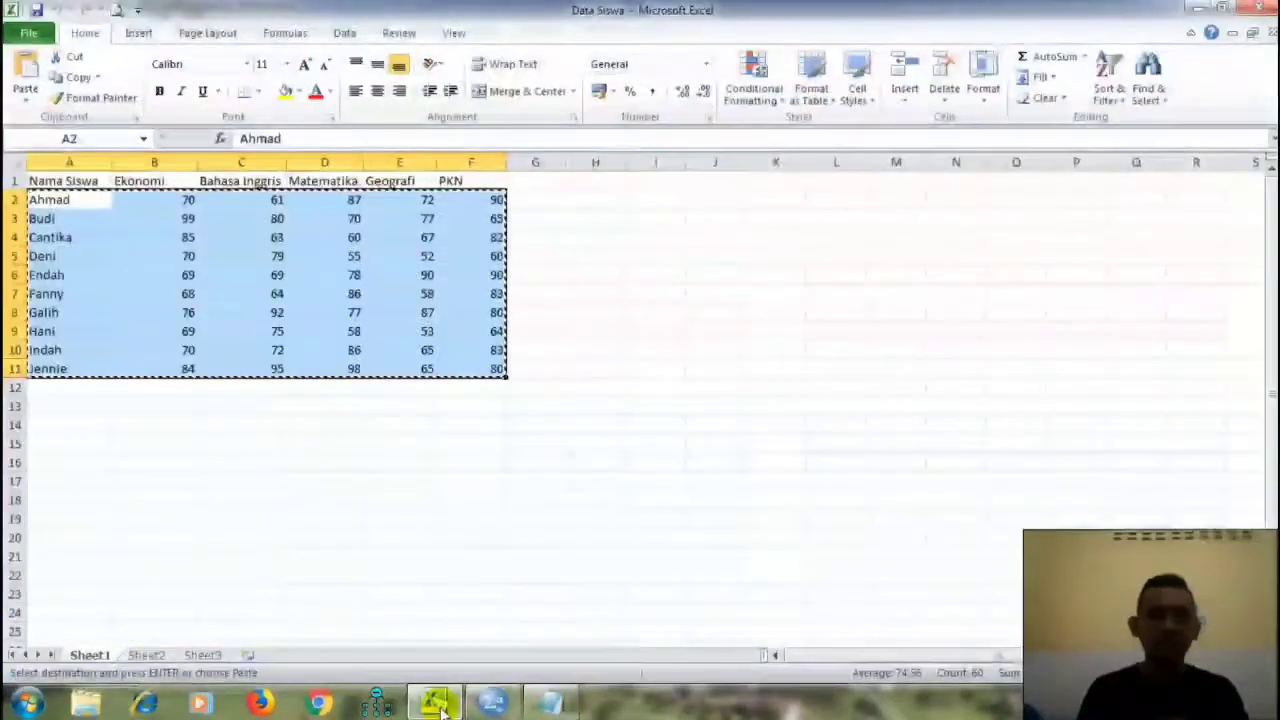
left_click(437, 704)
type("gEO")
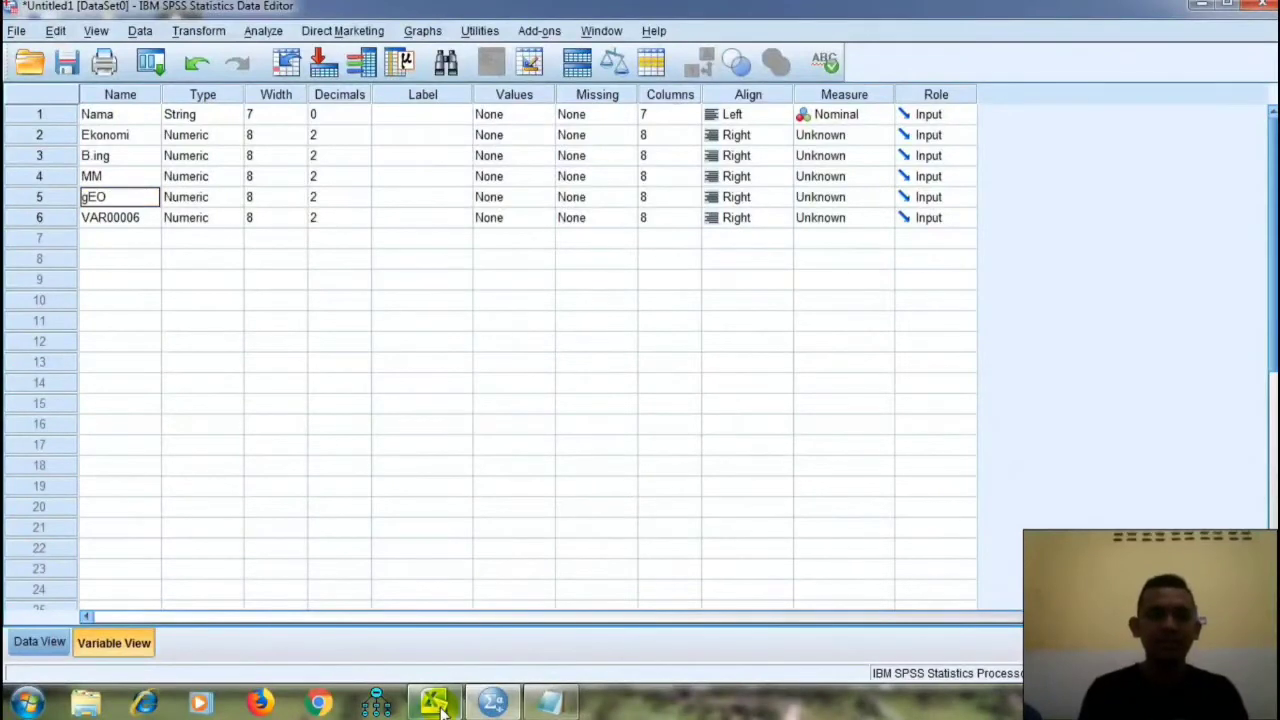
key("BackSpace")
key("BackSpace")
key("BackSpace")
type("Geog")
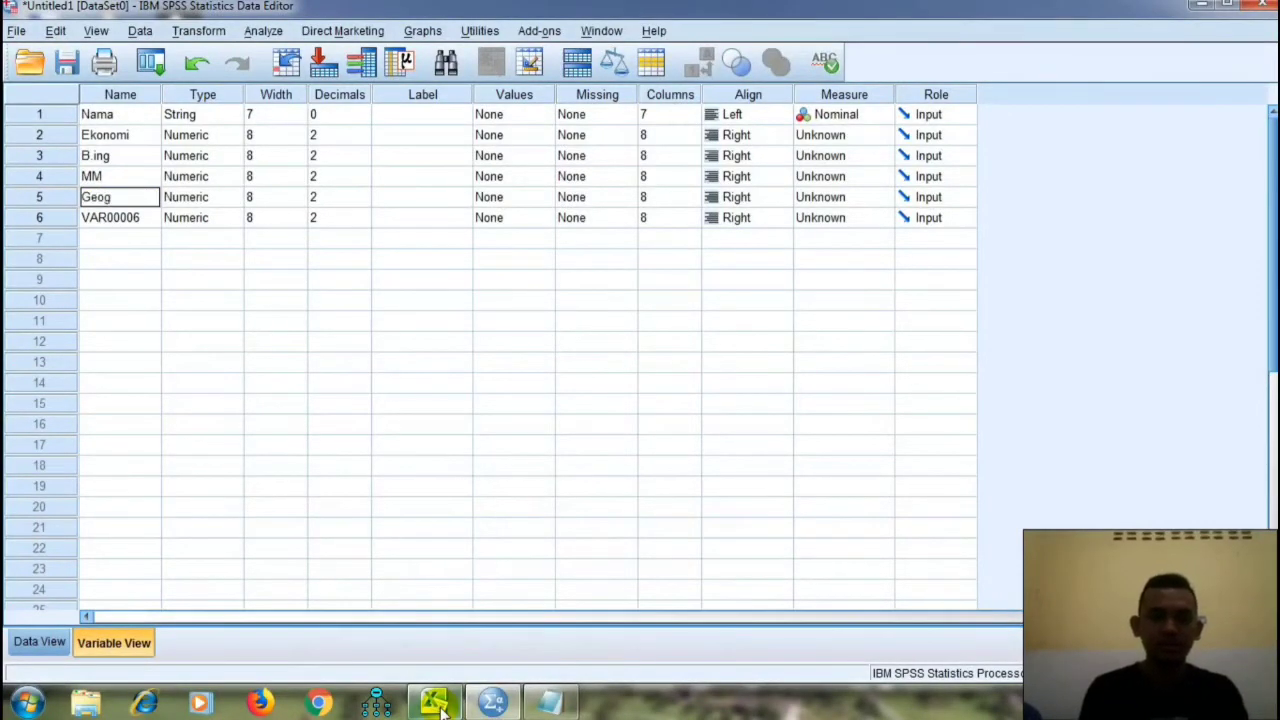
type("rap")
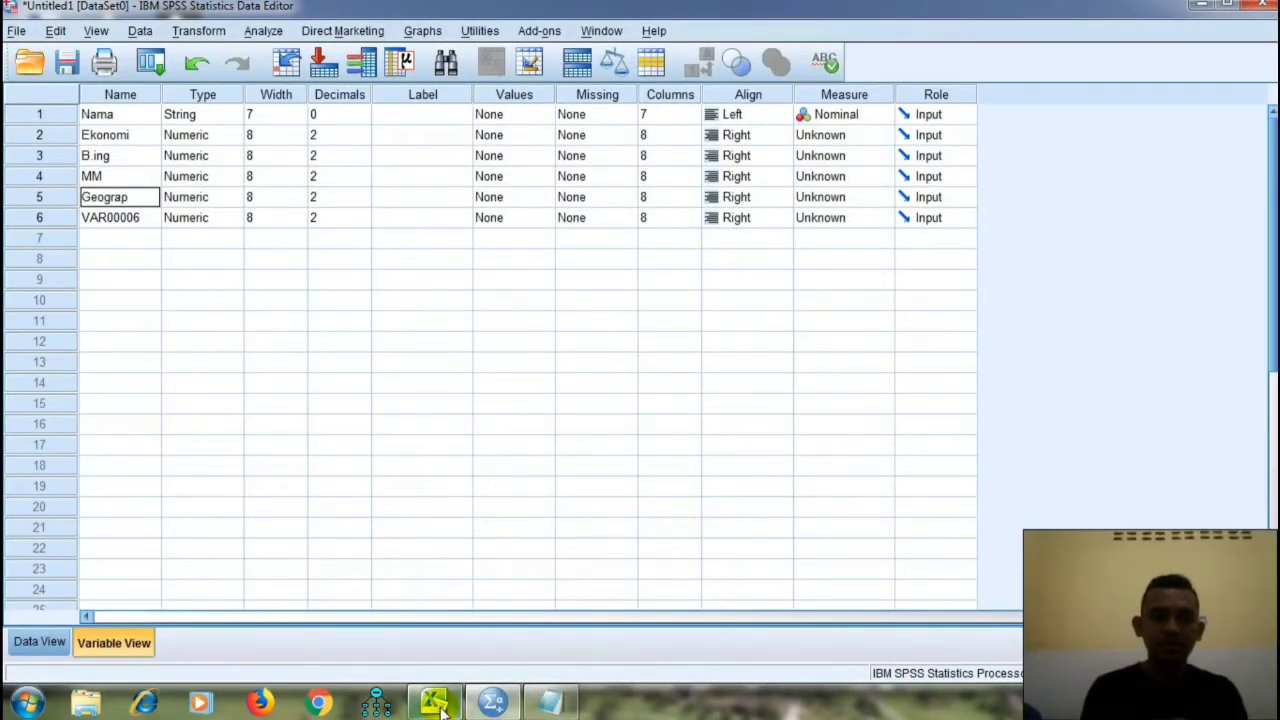
key("Return")
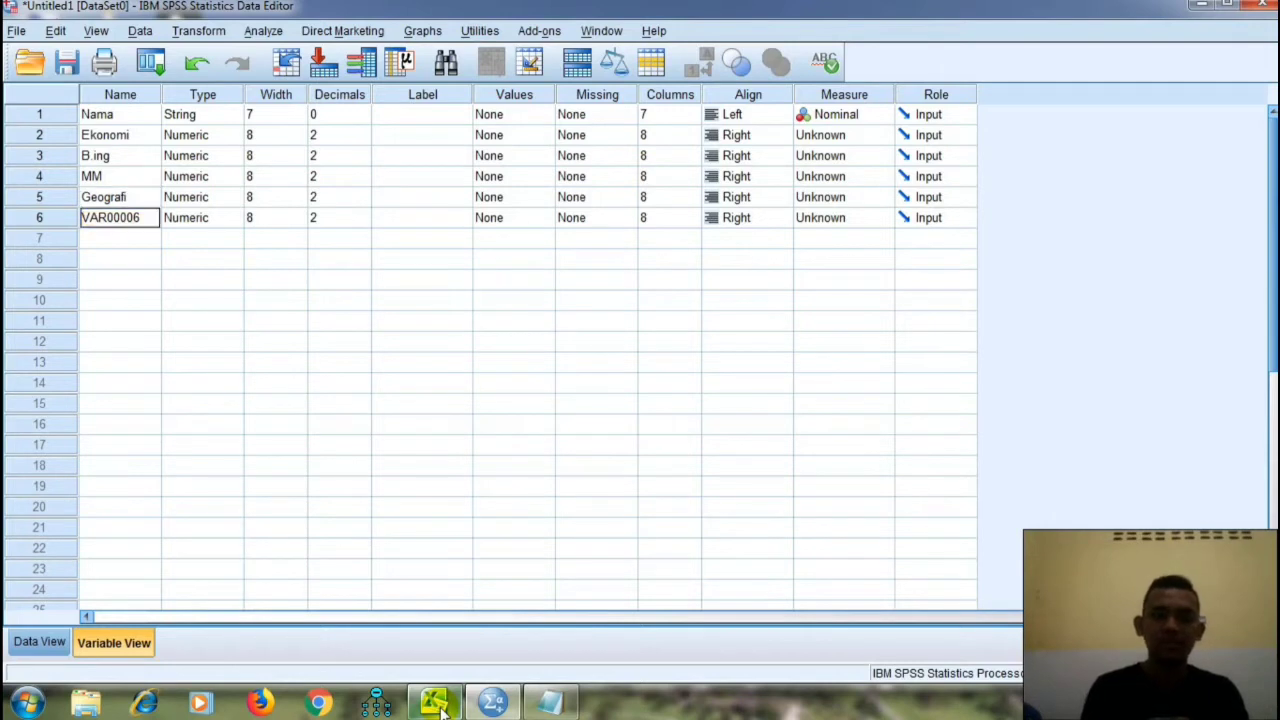
type("PKN")
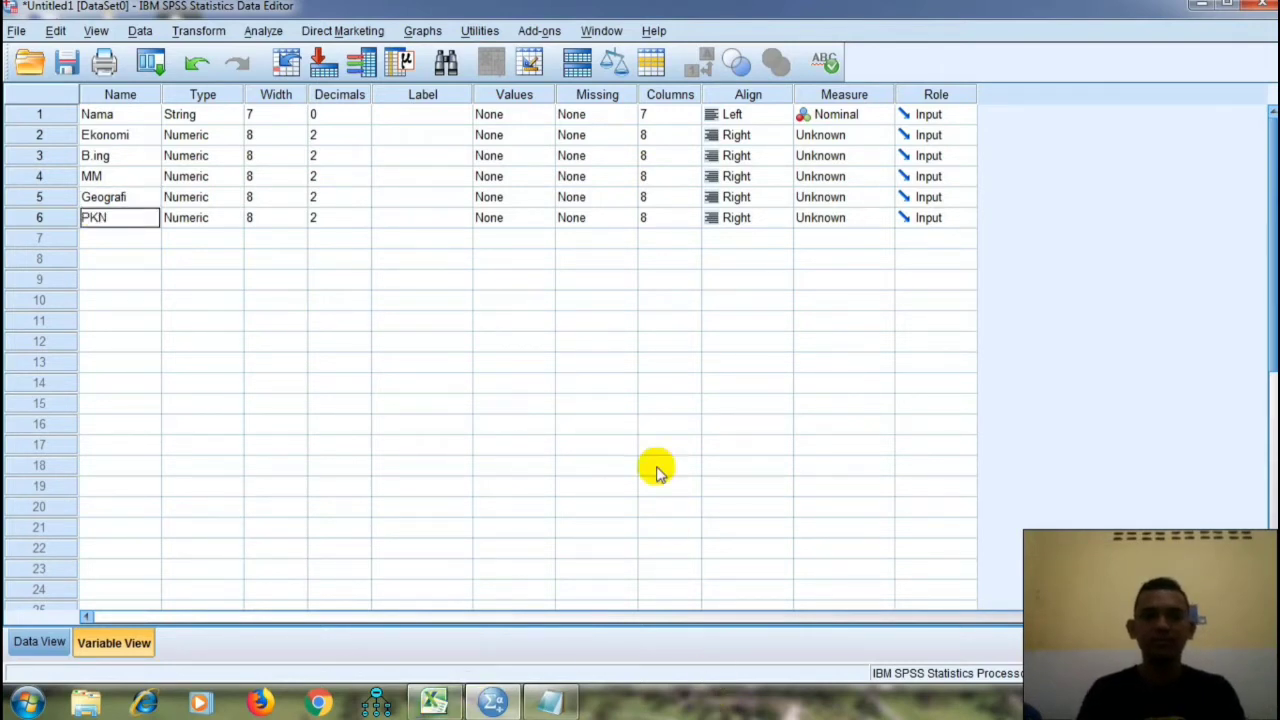
Set the decimals to 0 for the five score variables, Ekonomi through PKN.
left_click(358, 134)
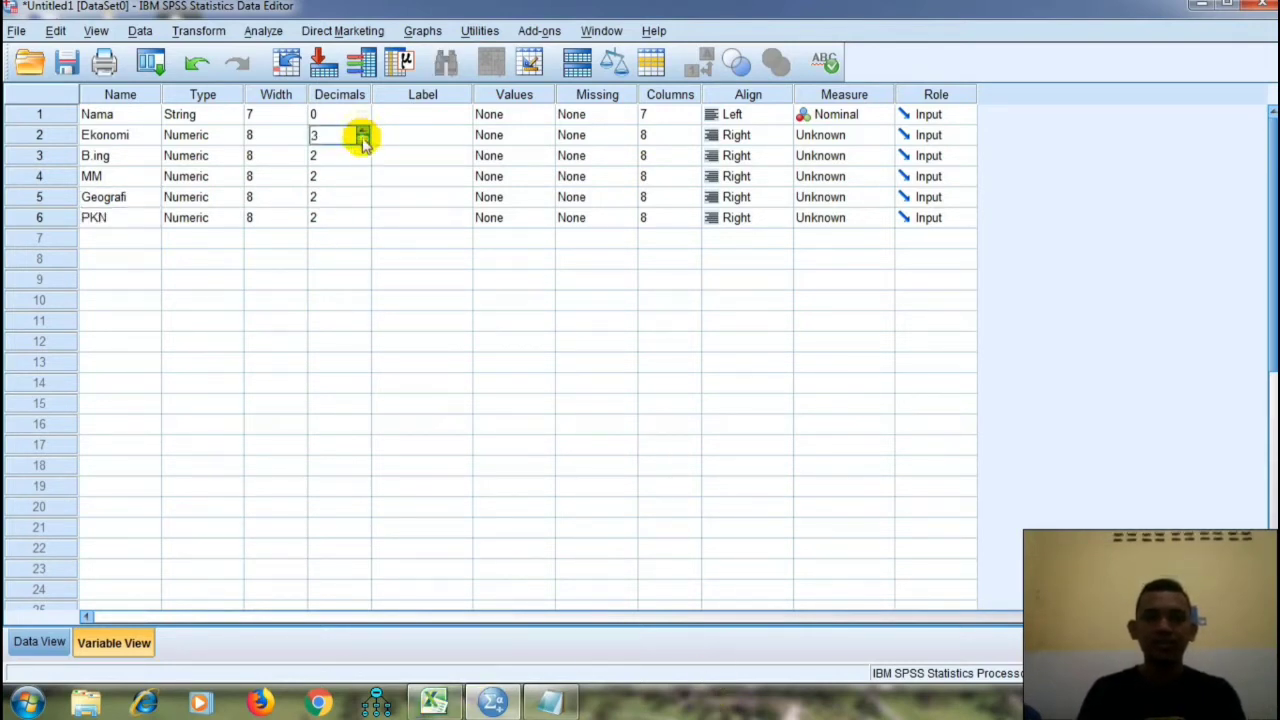
double_click(363, 143)
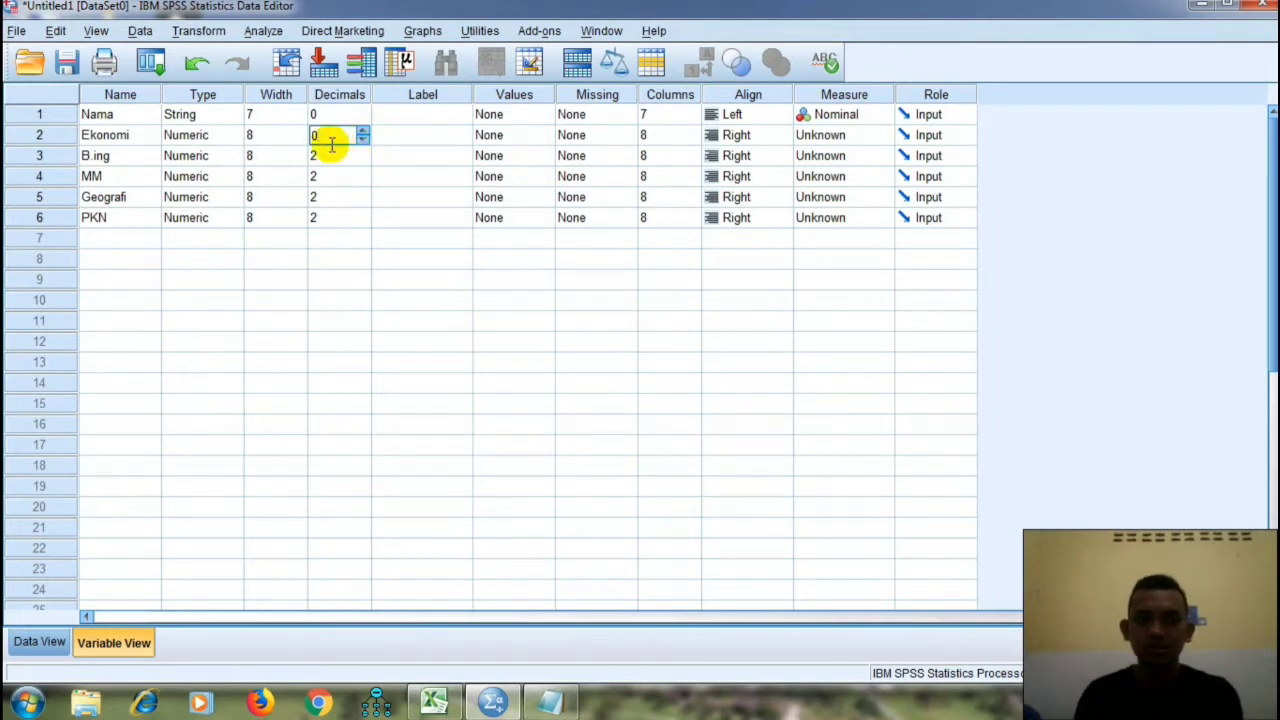
key("Return")
type("0")
key("Return")
type("0")
key("Return")
type("0")
key("Return")
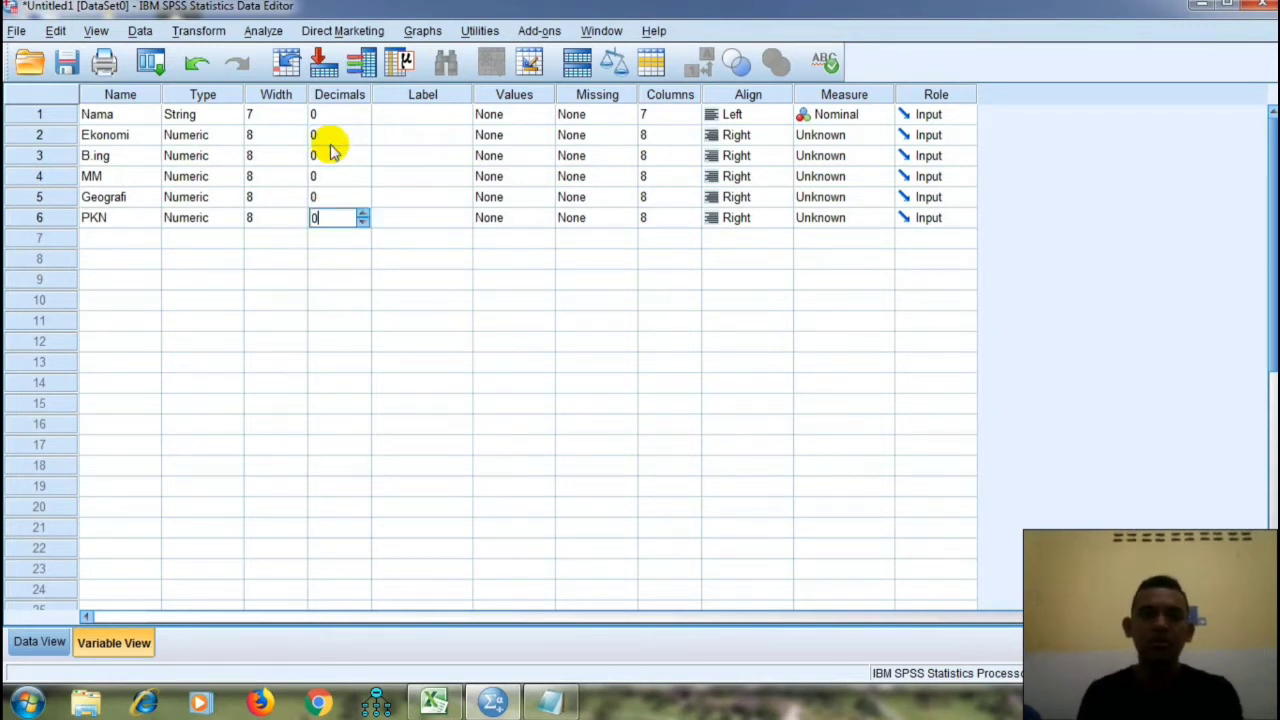
type("0")
Set the measurement level to Scale for the five score variables, Ekonomi through PKN.
left_click(858, 138)
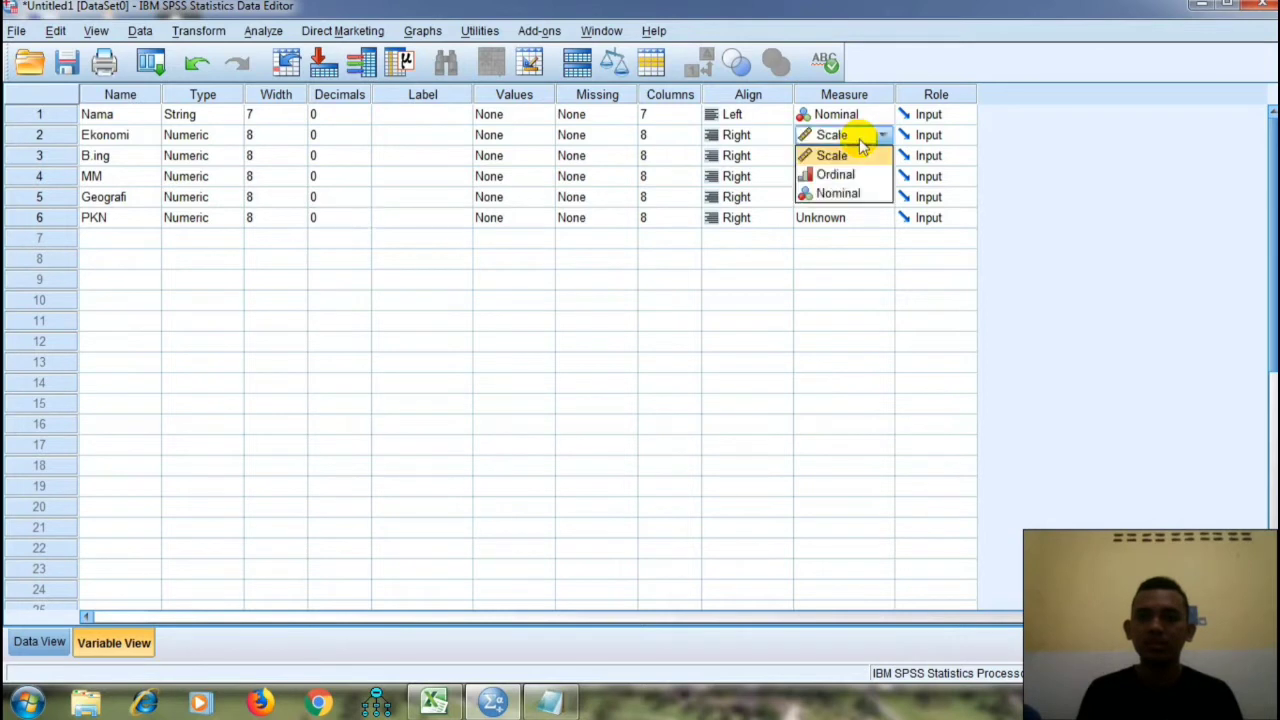
left_click(860, 141)
key("Return")
key("Return")
key("Return")
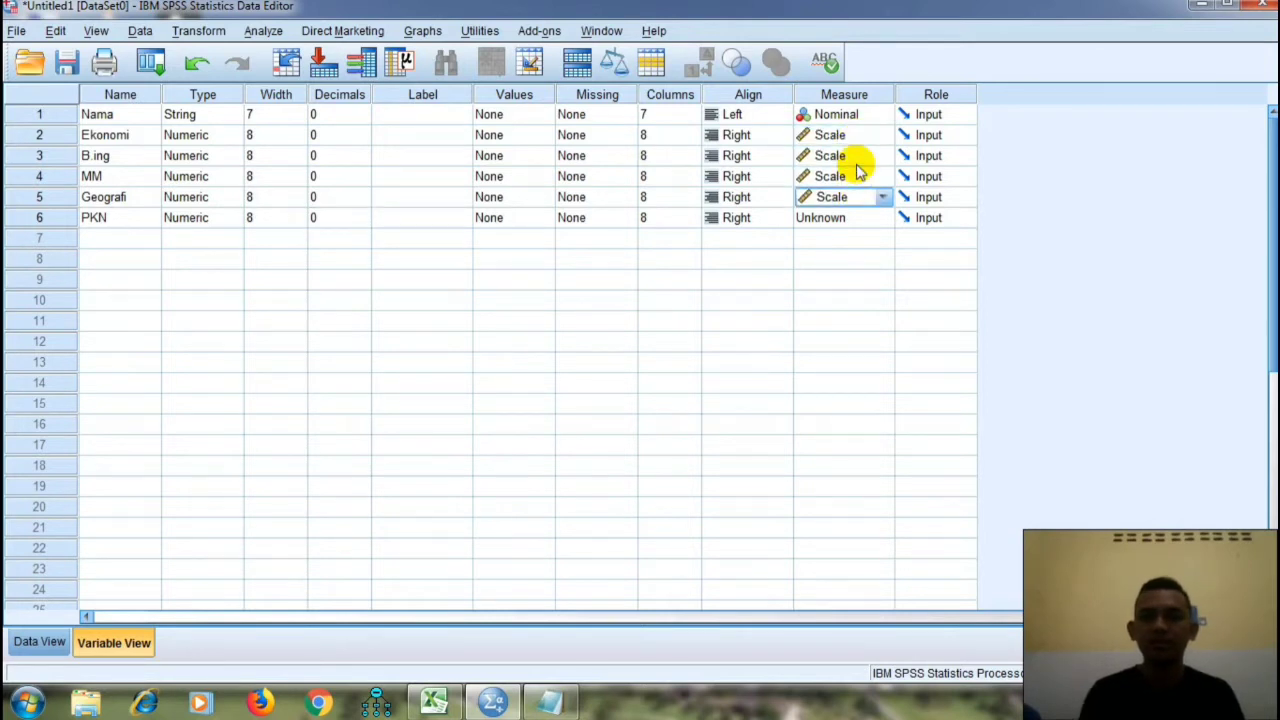
key("Return")
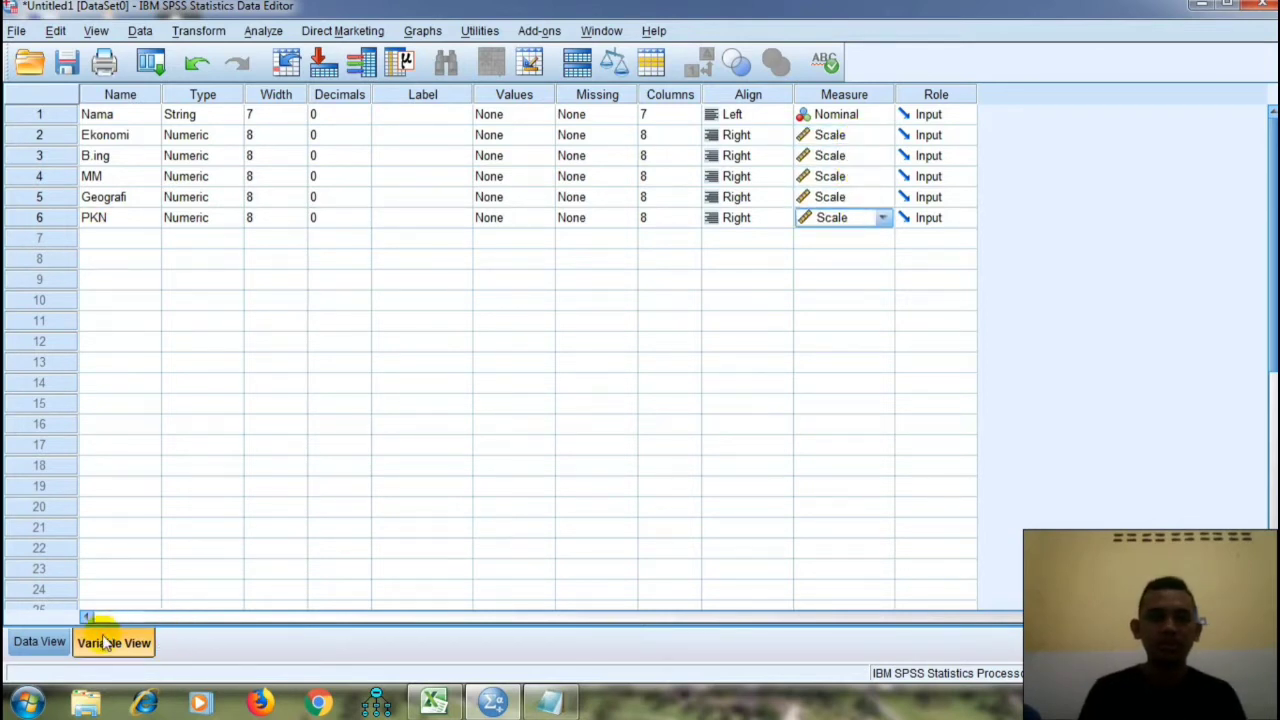
Review the named variables in the data view, then read the ANALISIS KLUSTER notes in Notepad and minimize them.
left_click(40, 642)
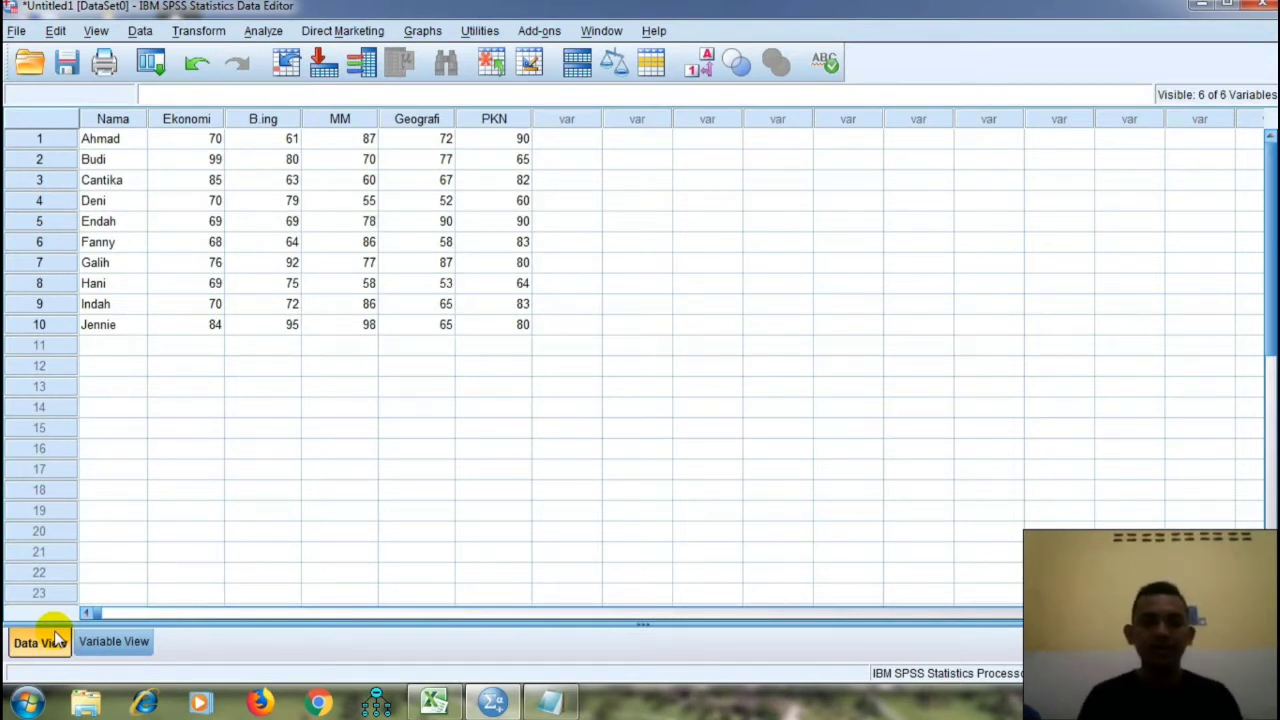
mouse_move(547, 706)
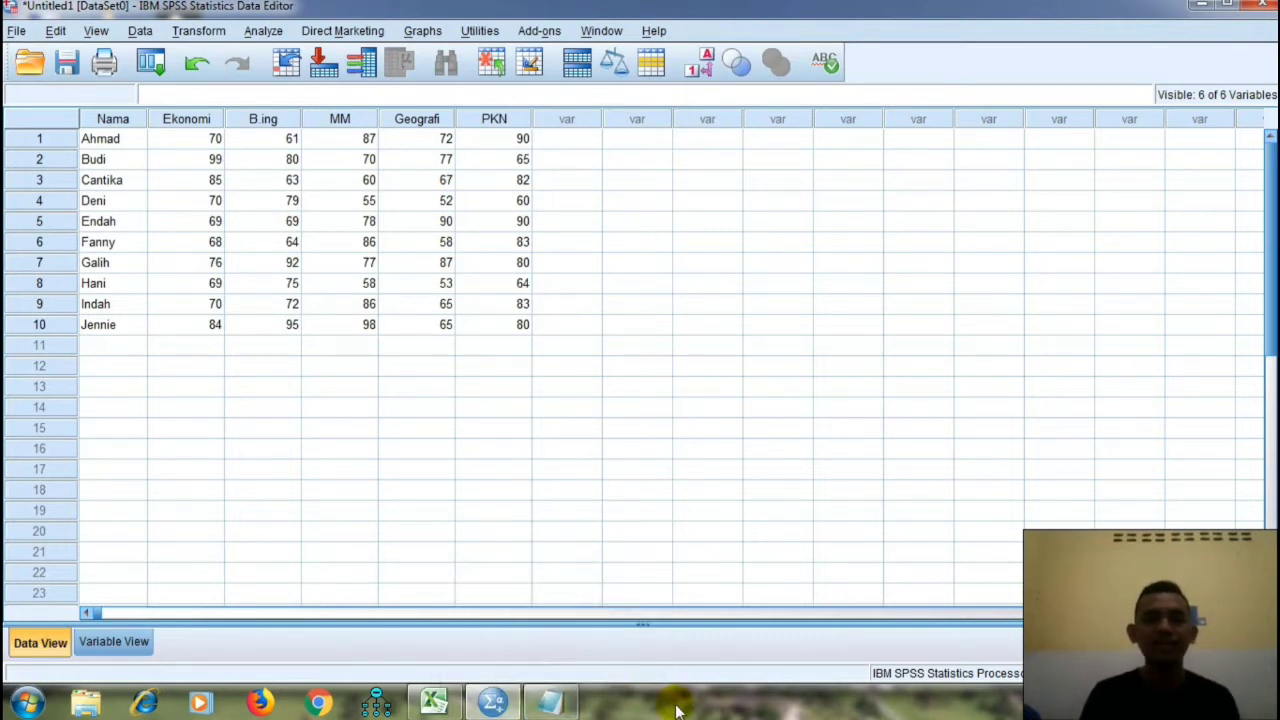
left_click(573, 708)
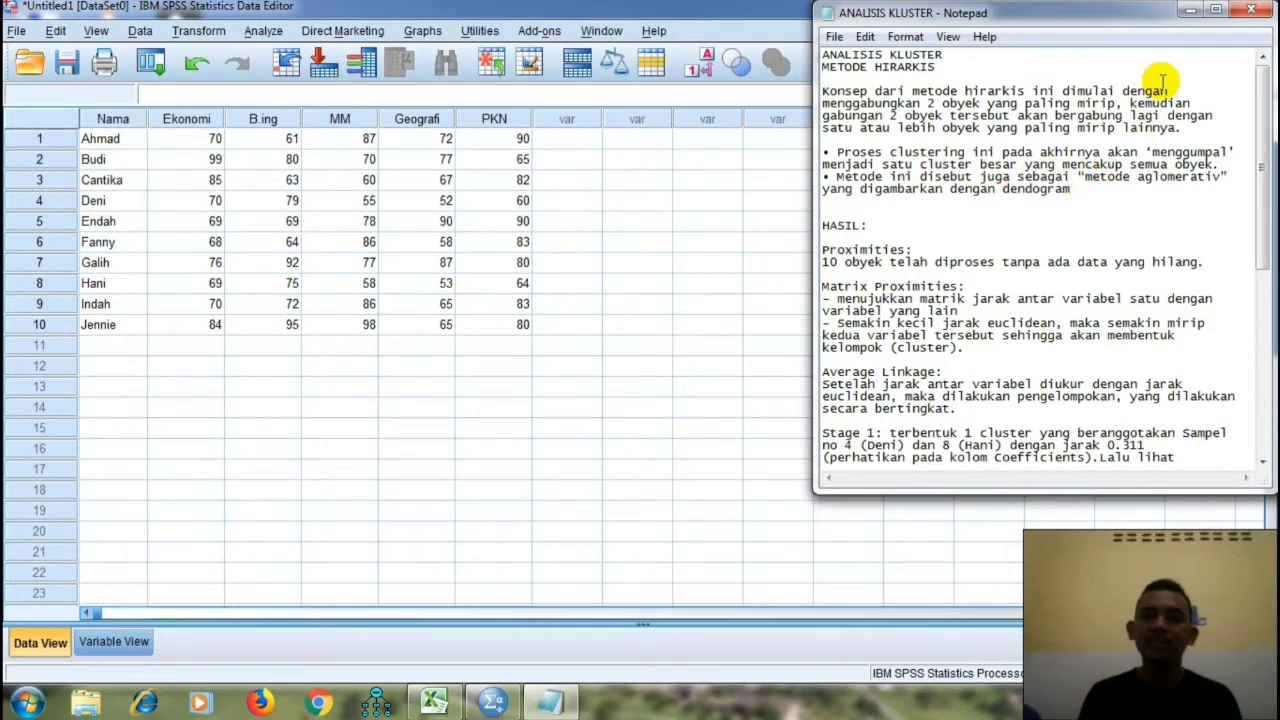
left_click(1186, 10)
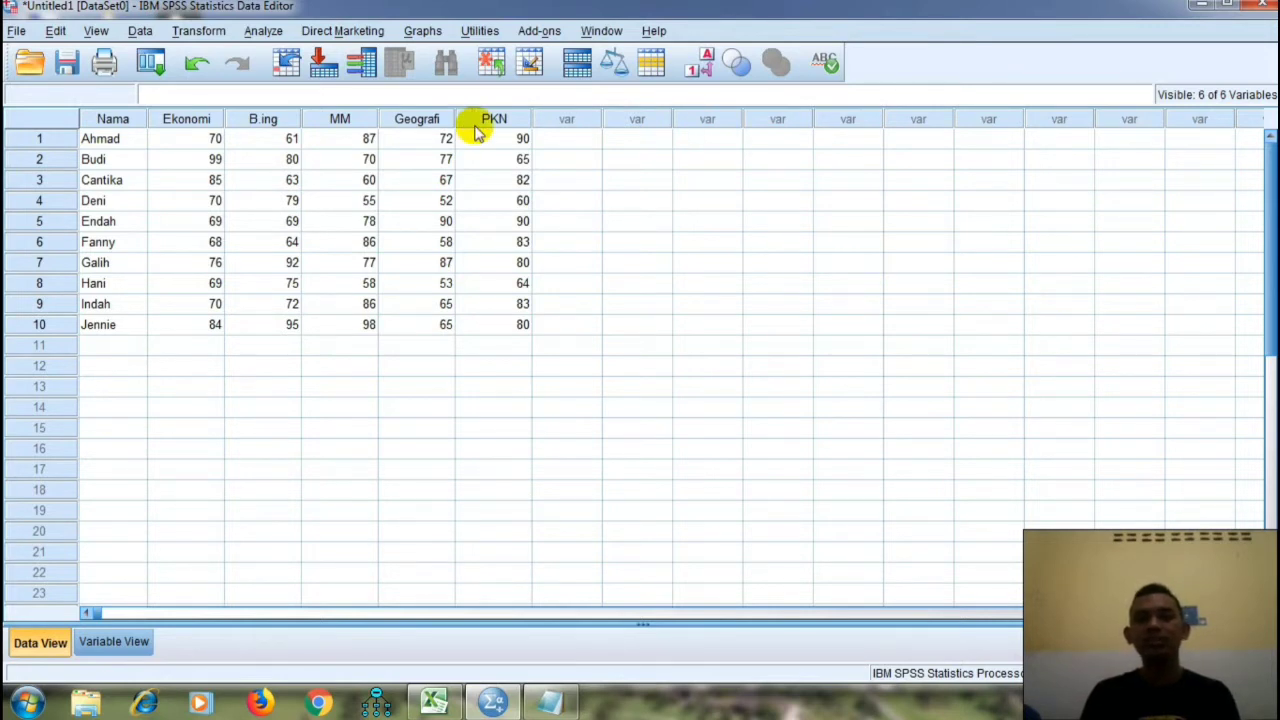
Run Descriptives on Ekonomi, B.ing, MM, Geografi and PKN with standardized values saved as variables, and close the output without saving.
left_click(261, 32)
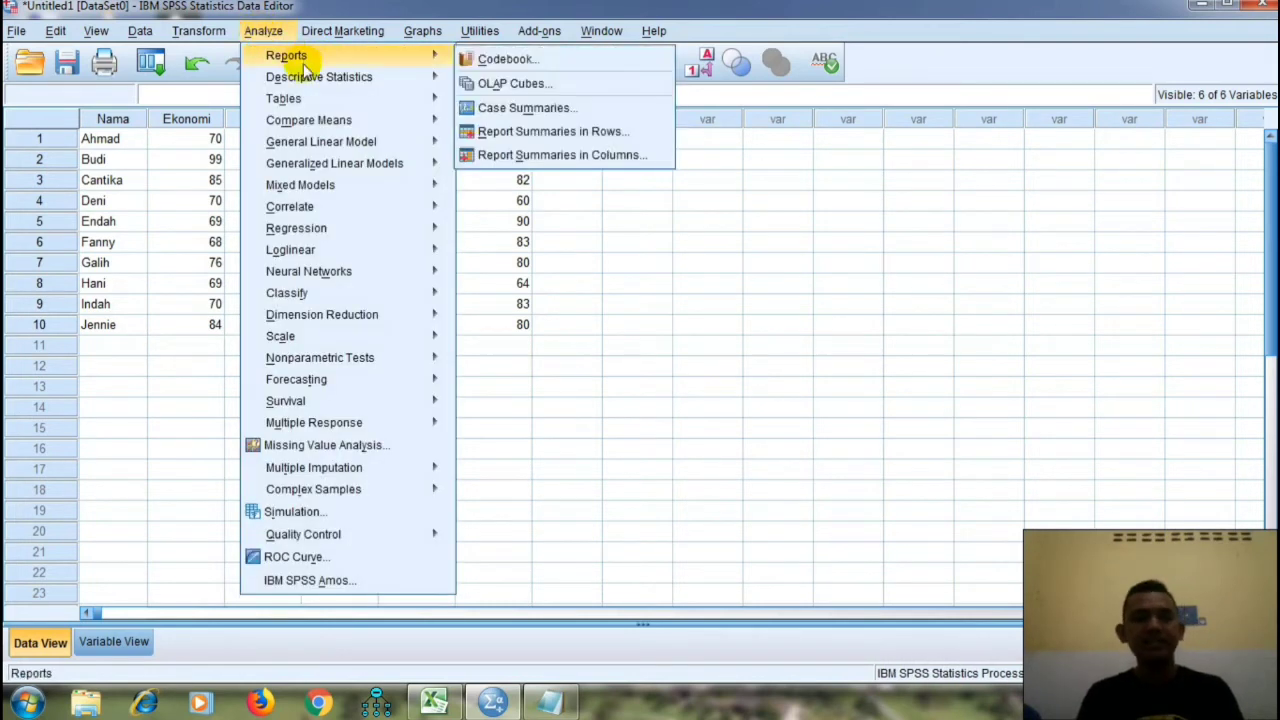
mouse_move(300, 77)
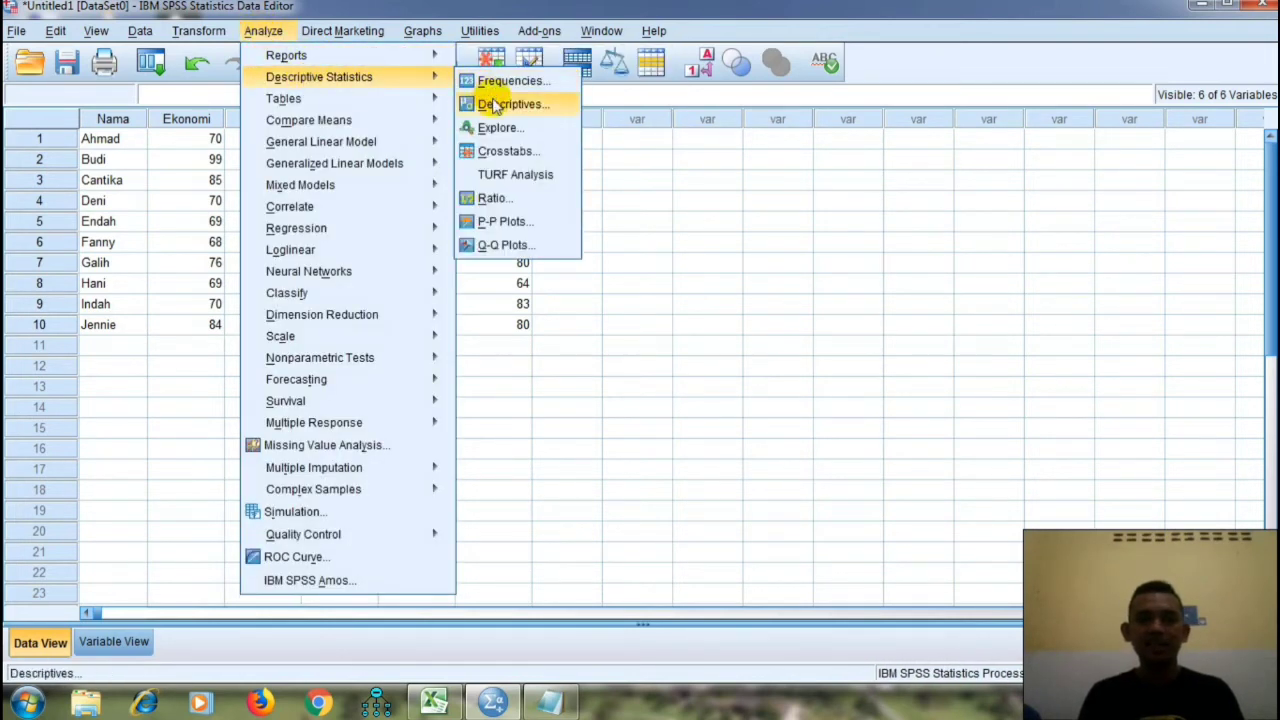
left_click(495, 105)
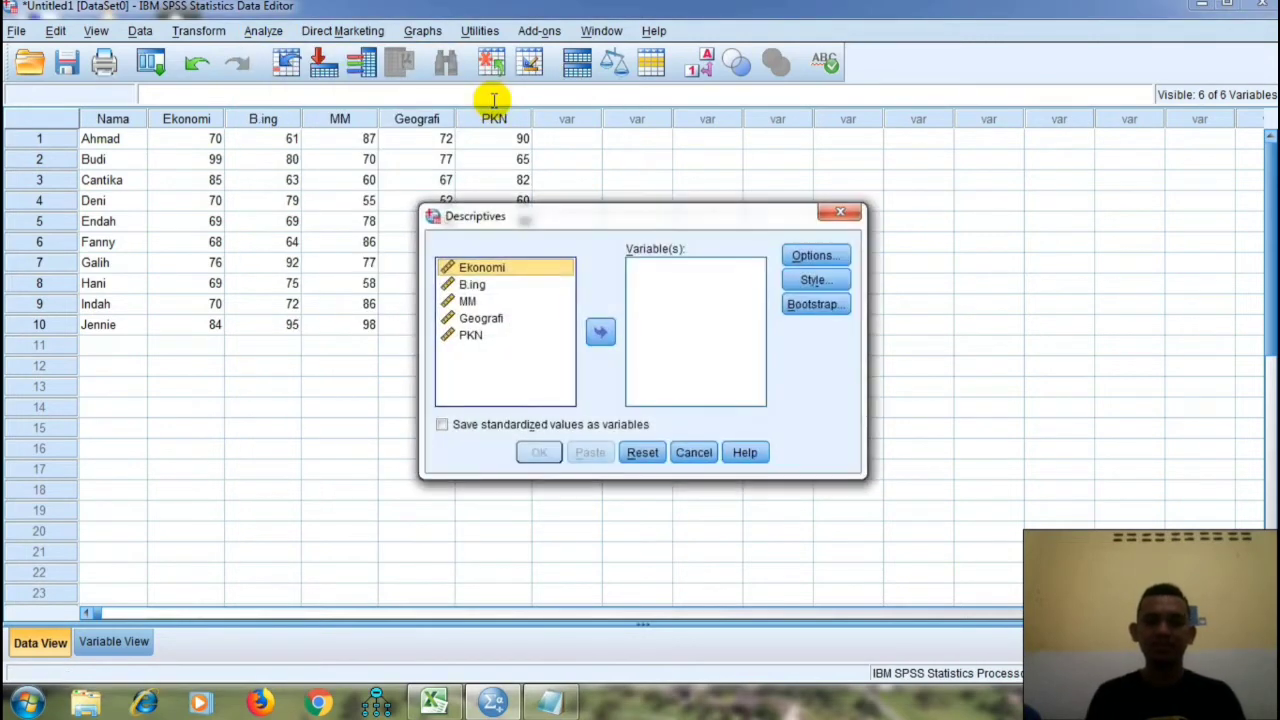
left_click(465, 338, "shift")
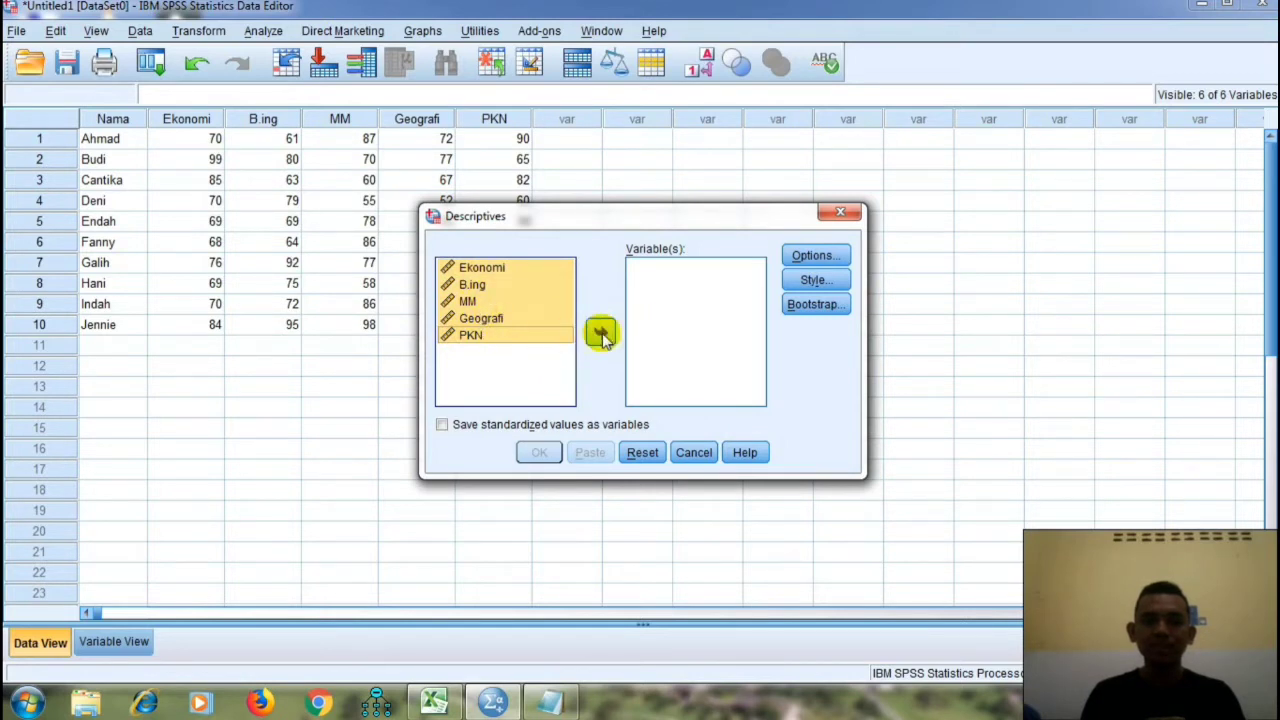
left_click(600, 333)
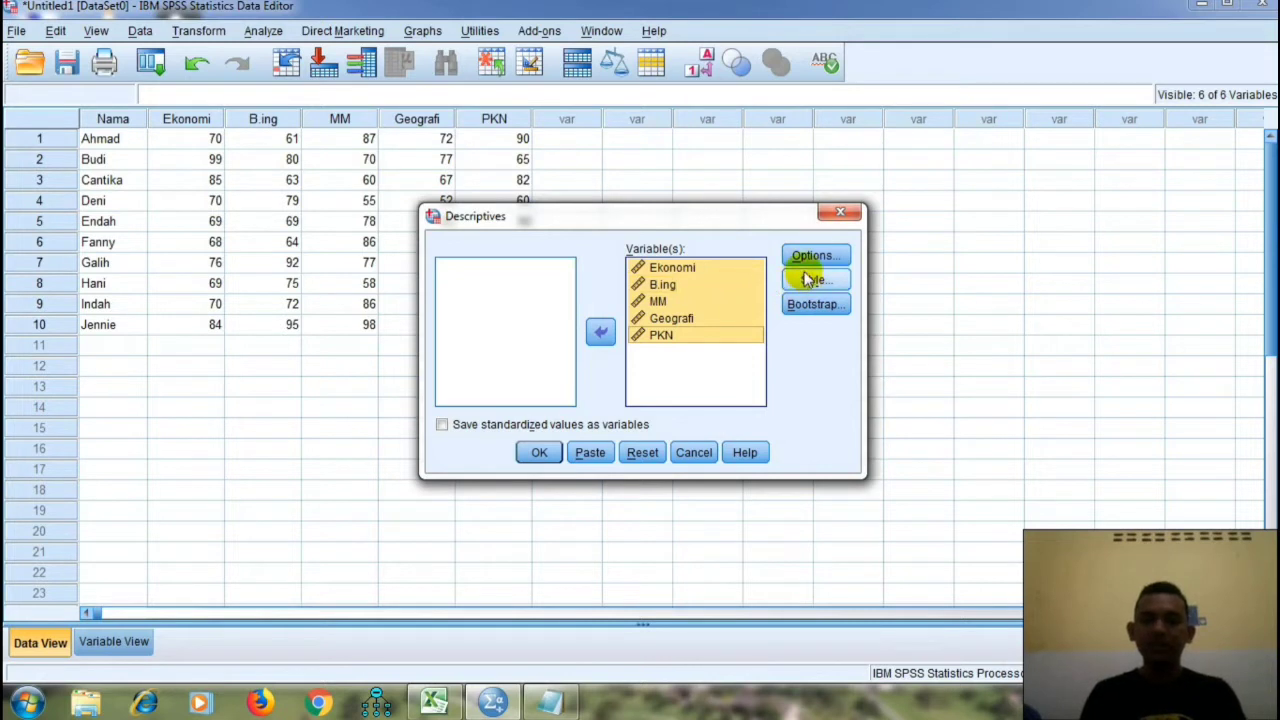
left_click(443, 426)
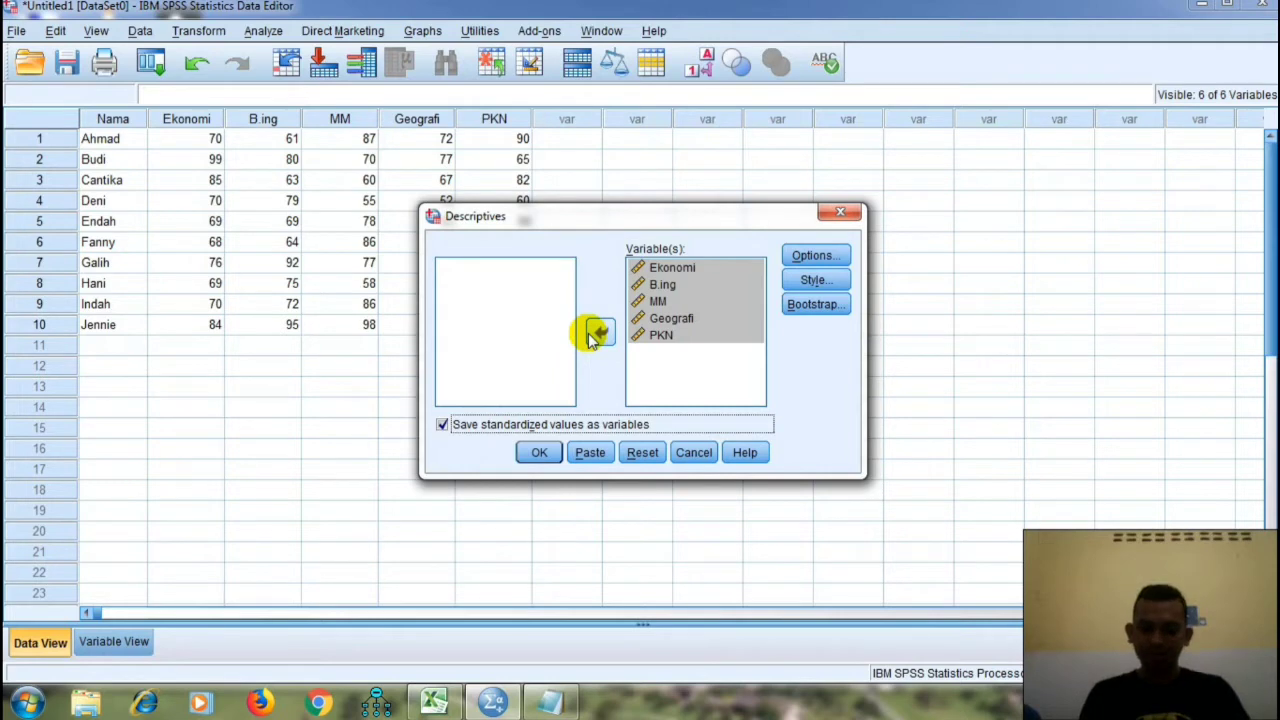
left_click(540, 452)
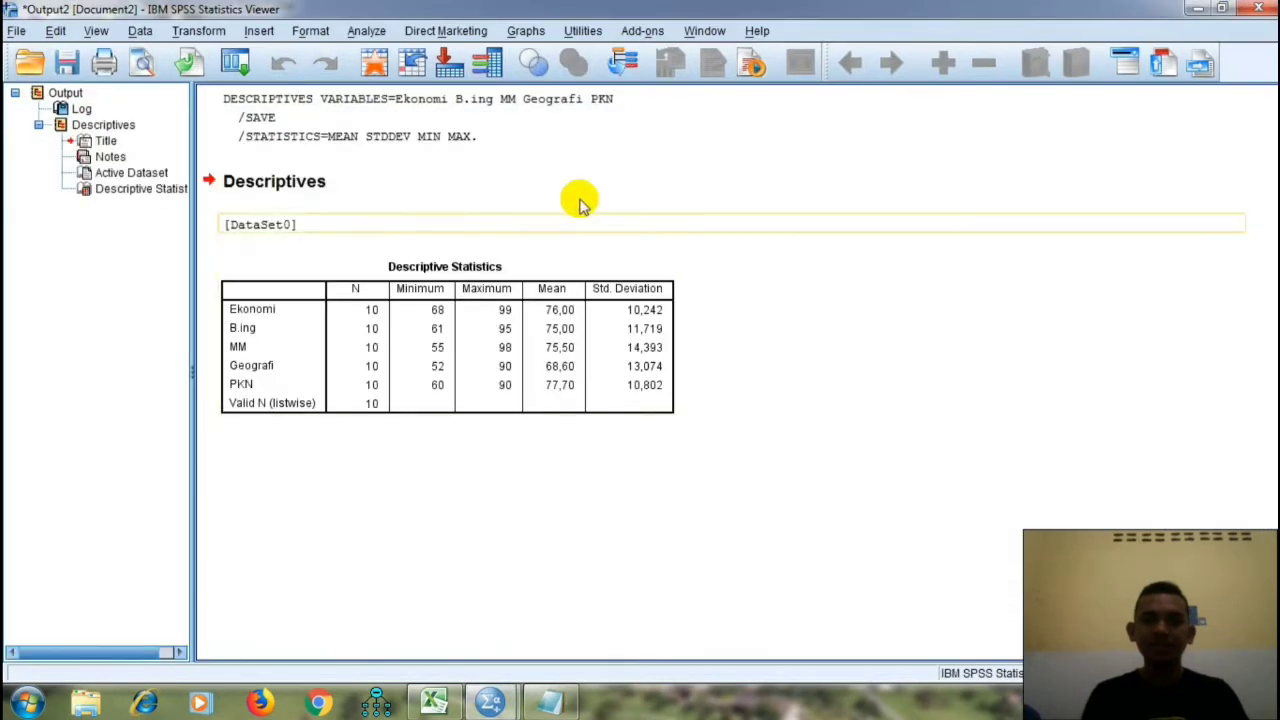
left_click(1262, 8)
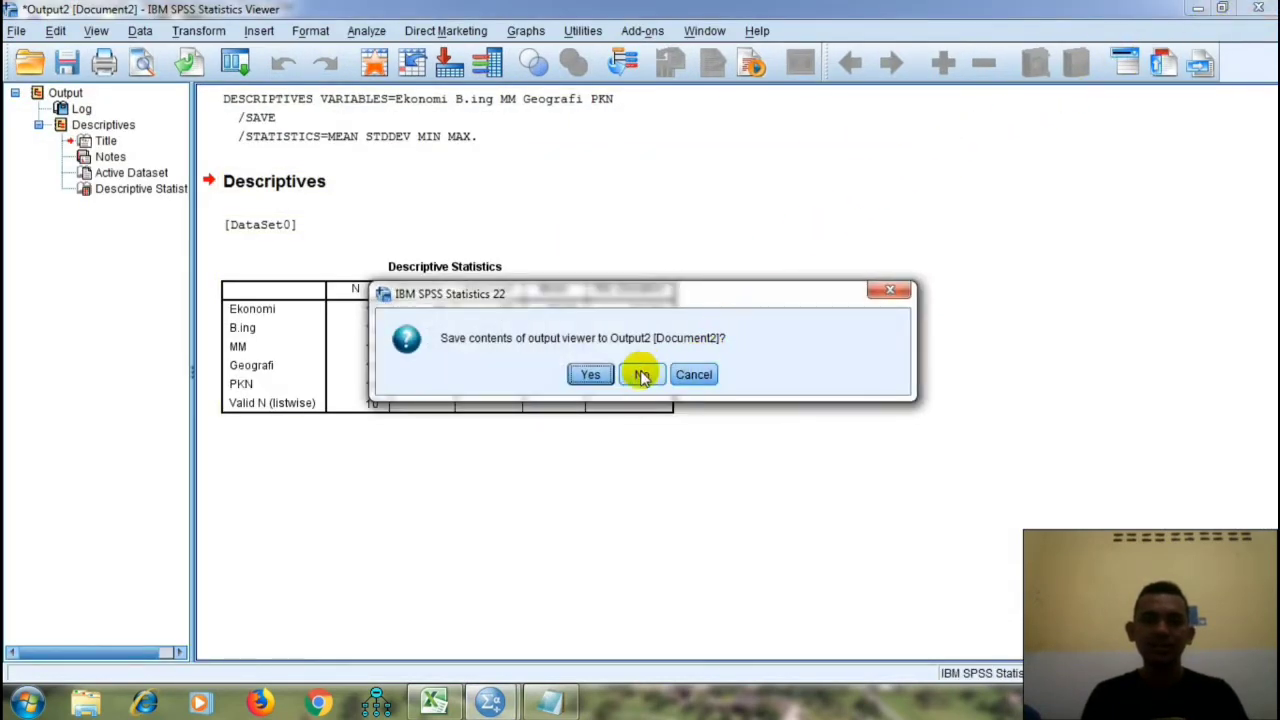
left_click(640, 376)
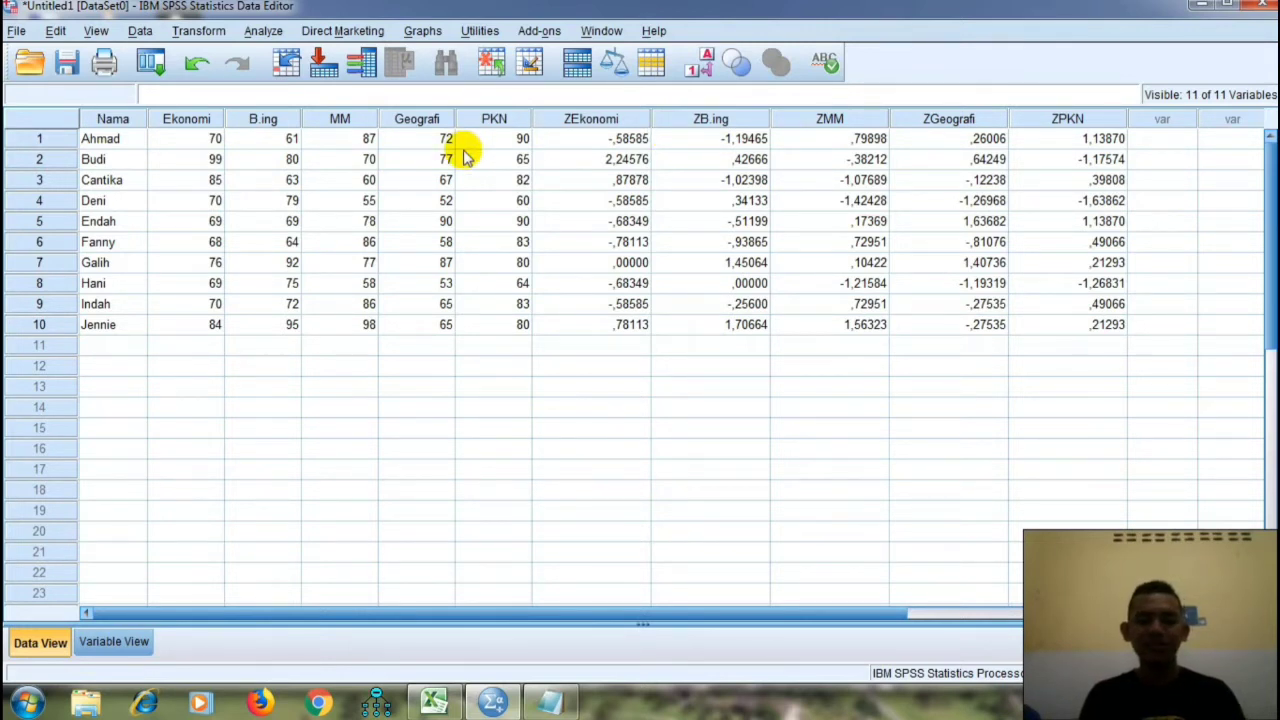
Set up a Hierarchical Cluster analysis with the five Zscore variables as variables and Nama as the case label.
left_click(263, 31)
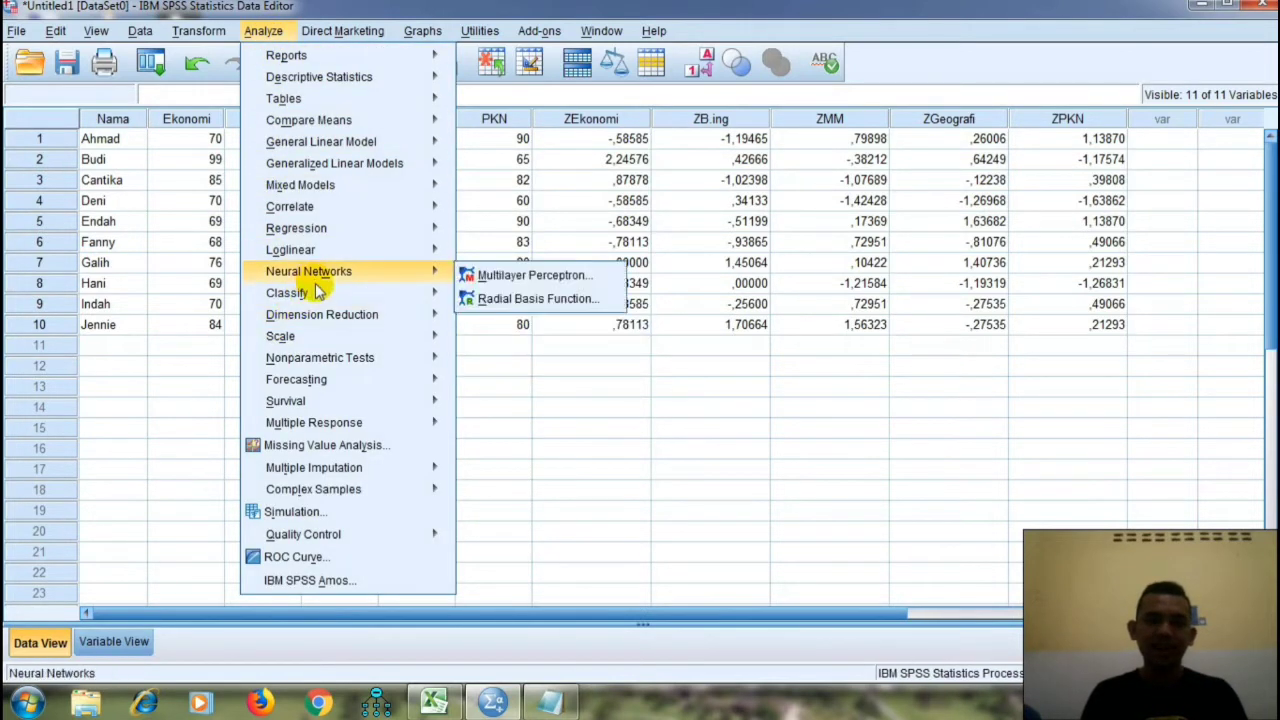
mouse_move(318, 294)
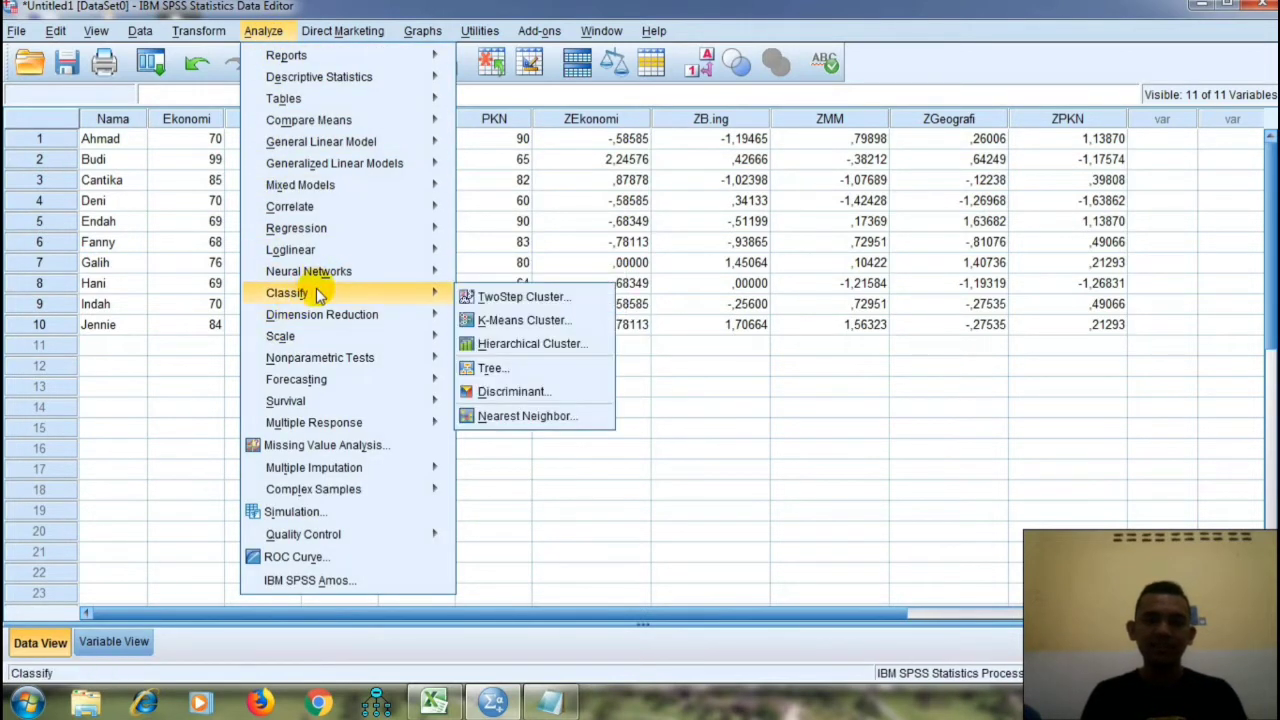
left_click(507, 345)
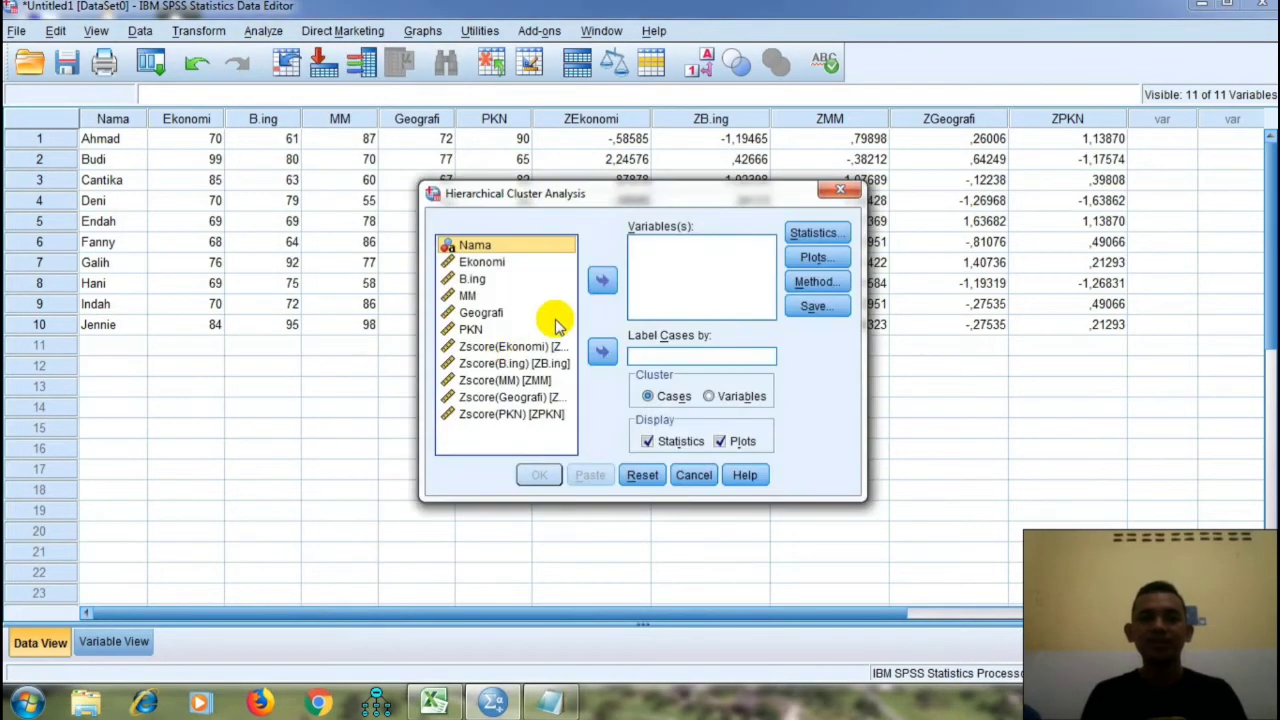
left_click(470, 346)
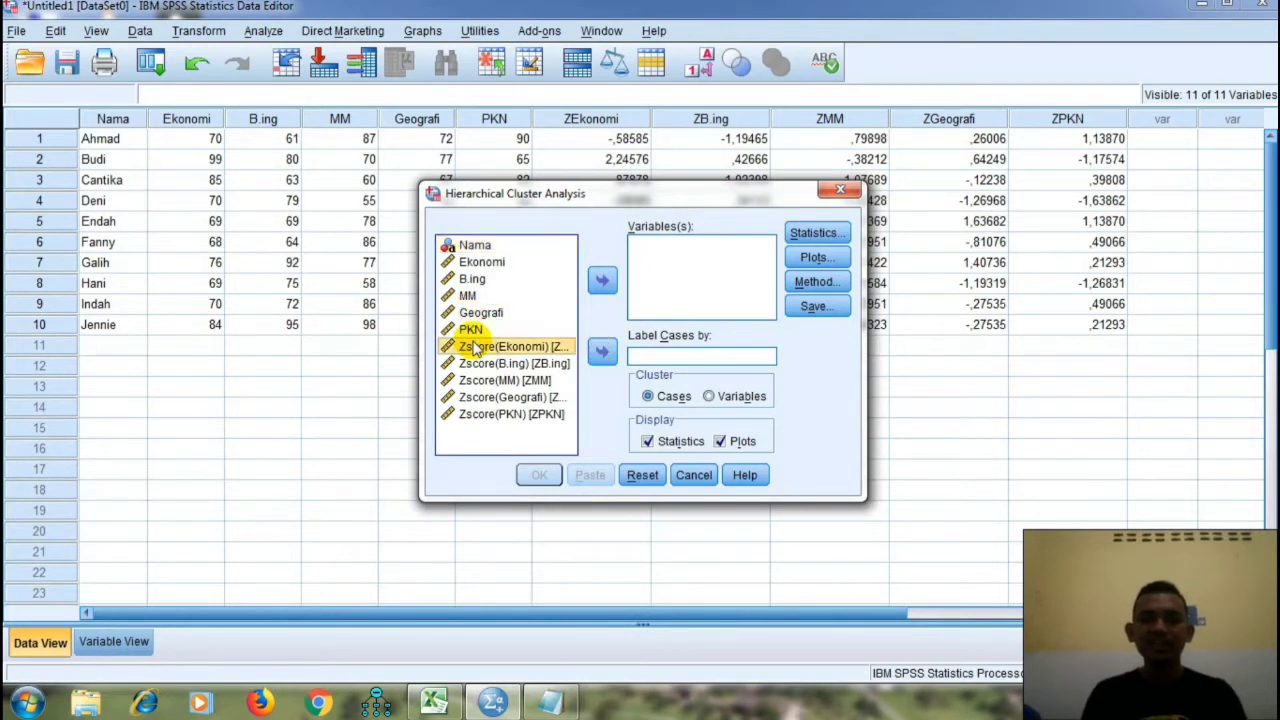
left_click(474, 418, "shift")
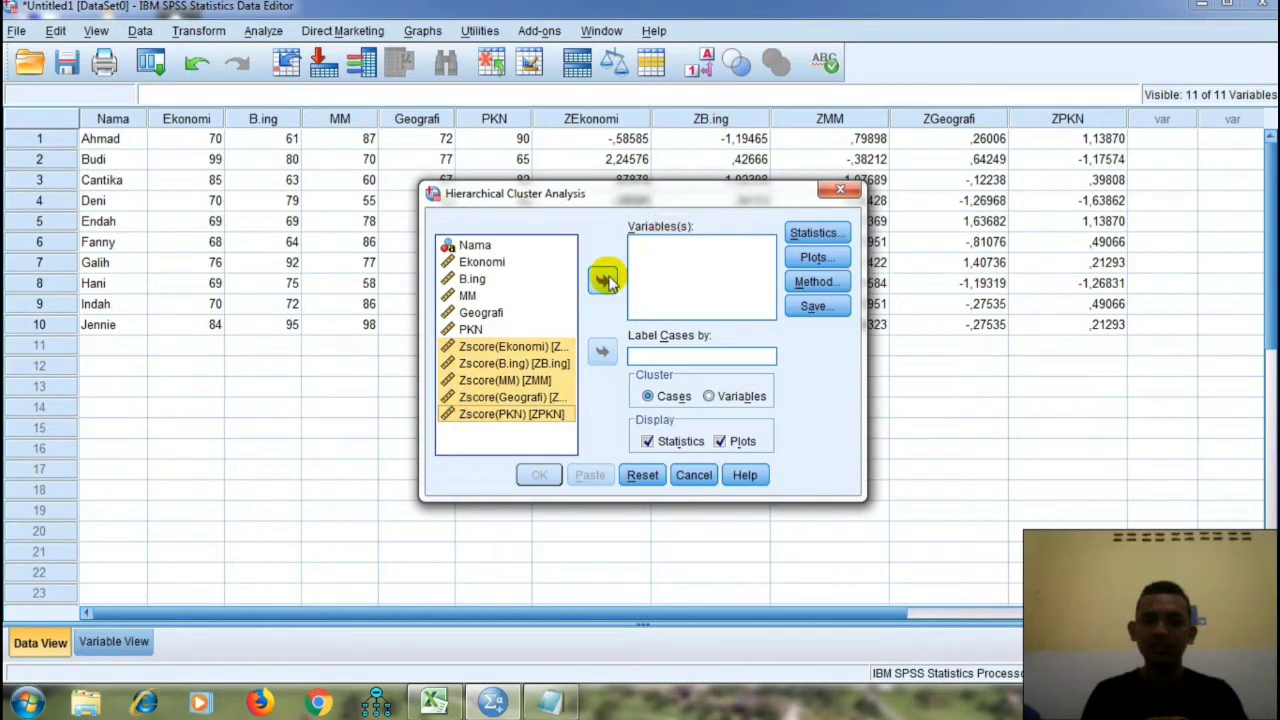
left_click(604, 279)
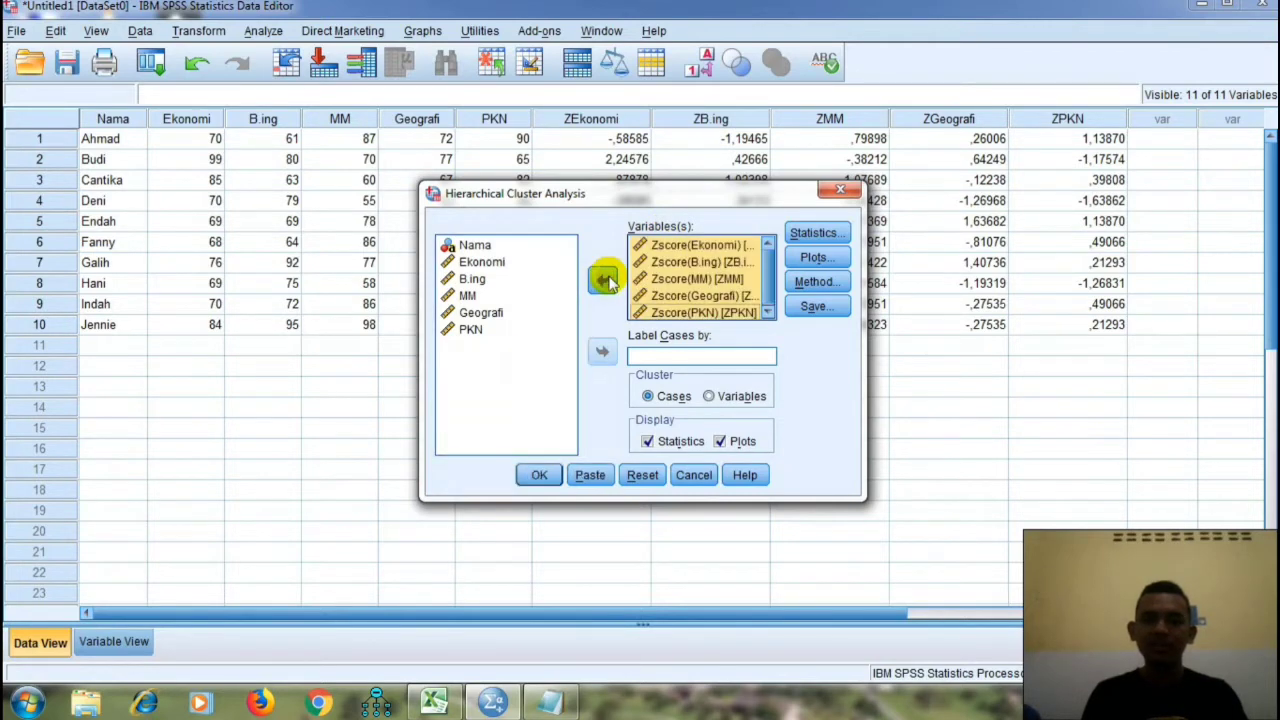
left_click(478, 247)
left_click(598, 352)
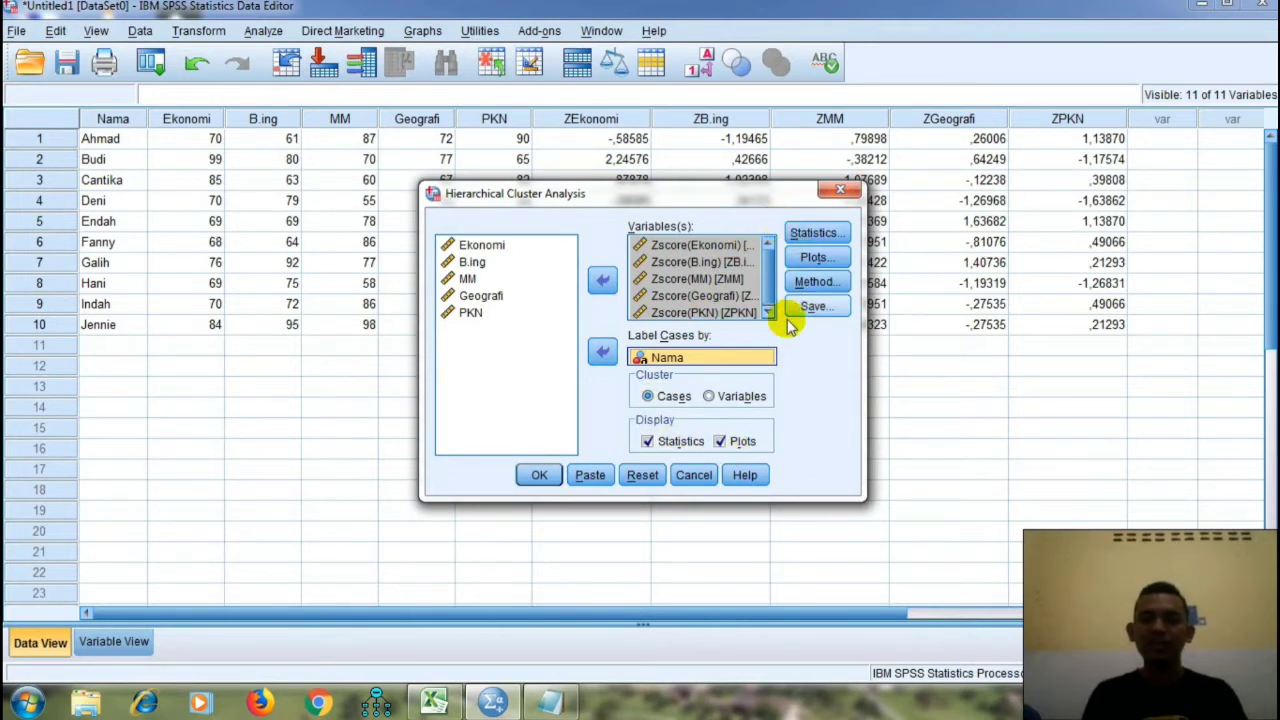
Add the proximity matrix to the cluster statistics and request cluster membership for a range of 2 to 4 clusters.
left_click(810, 235)
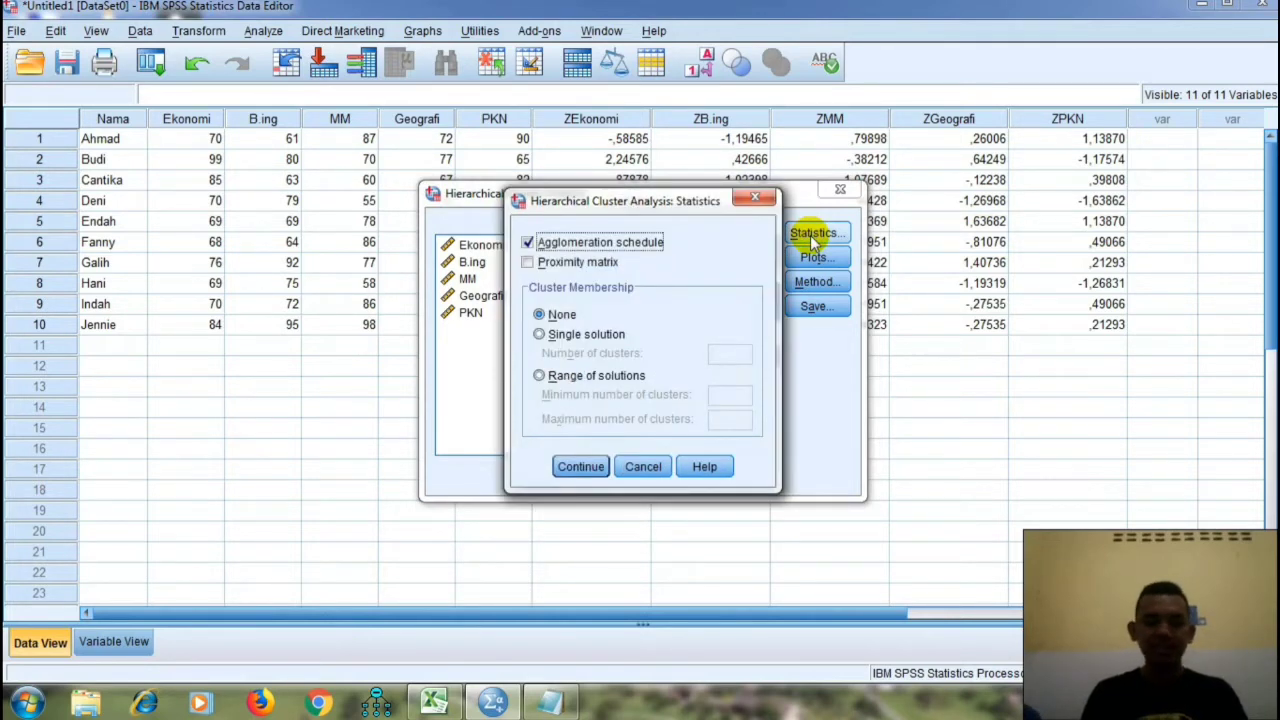
left_click(532, 266)
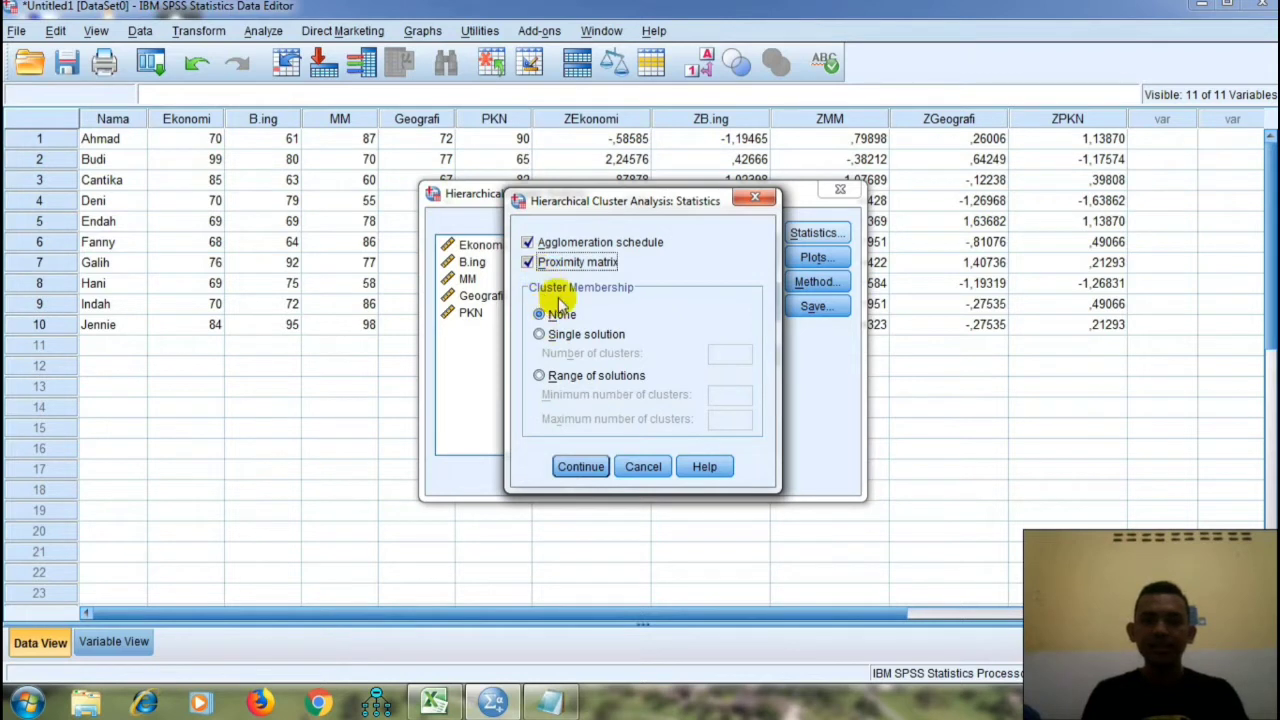
left_click(543, 377)
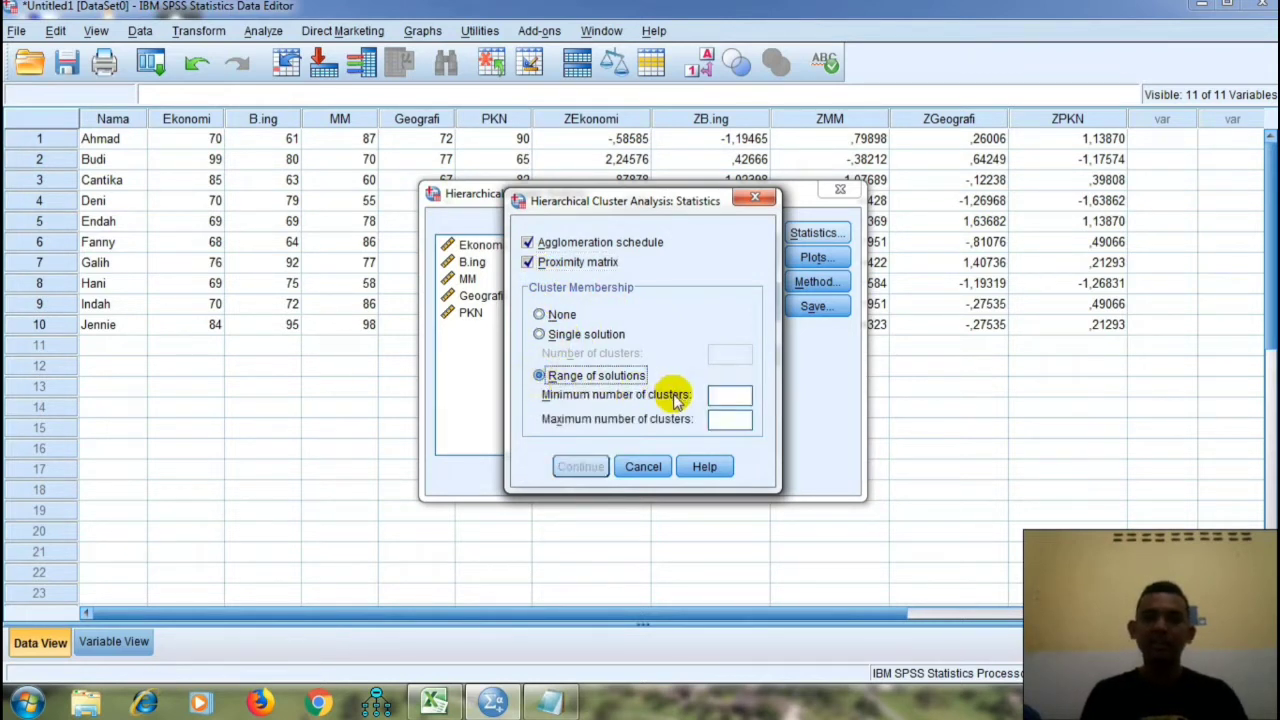
left_click(712, 397)
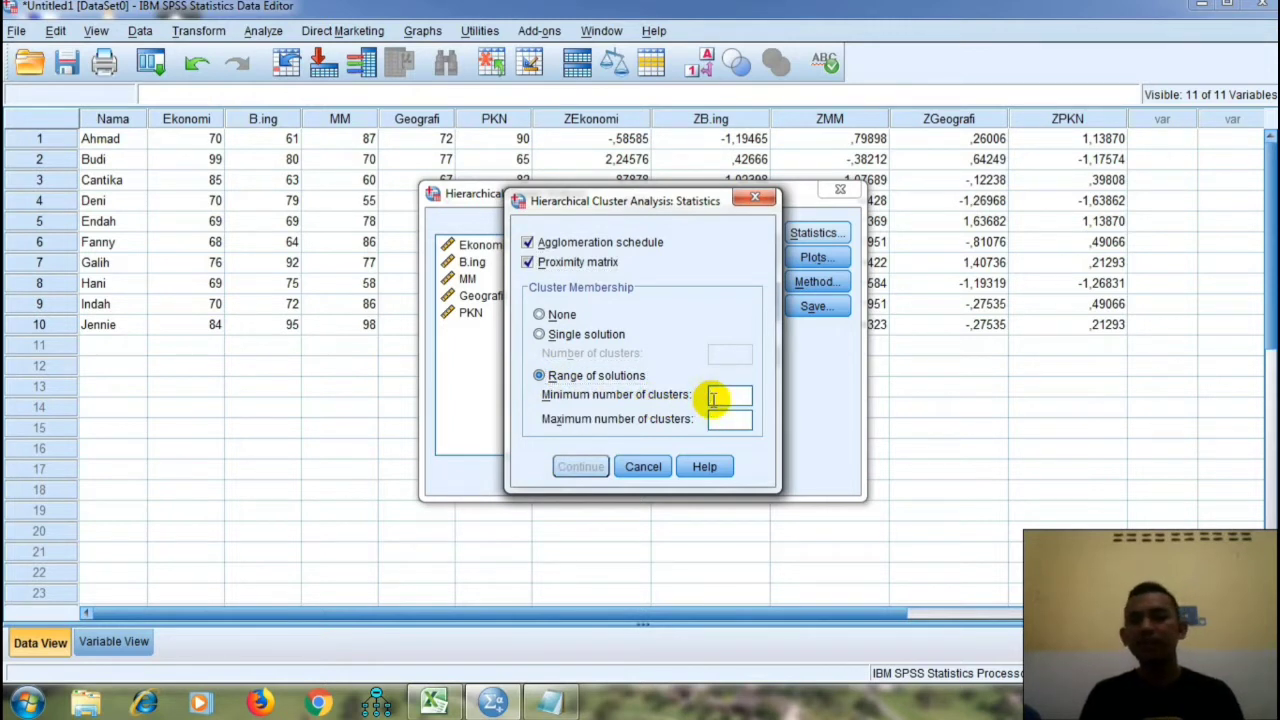
type("2")
left_click(718, 421)
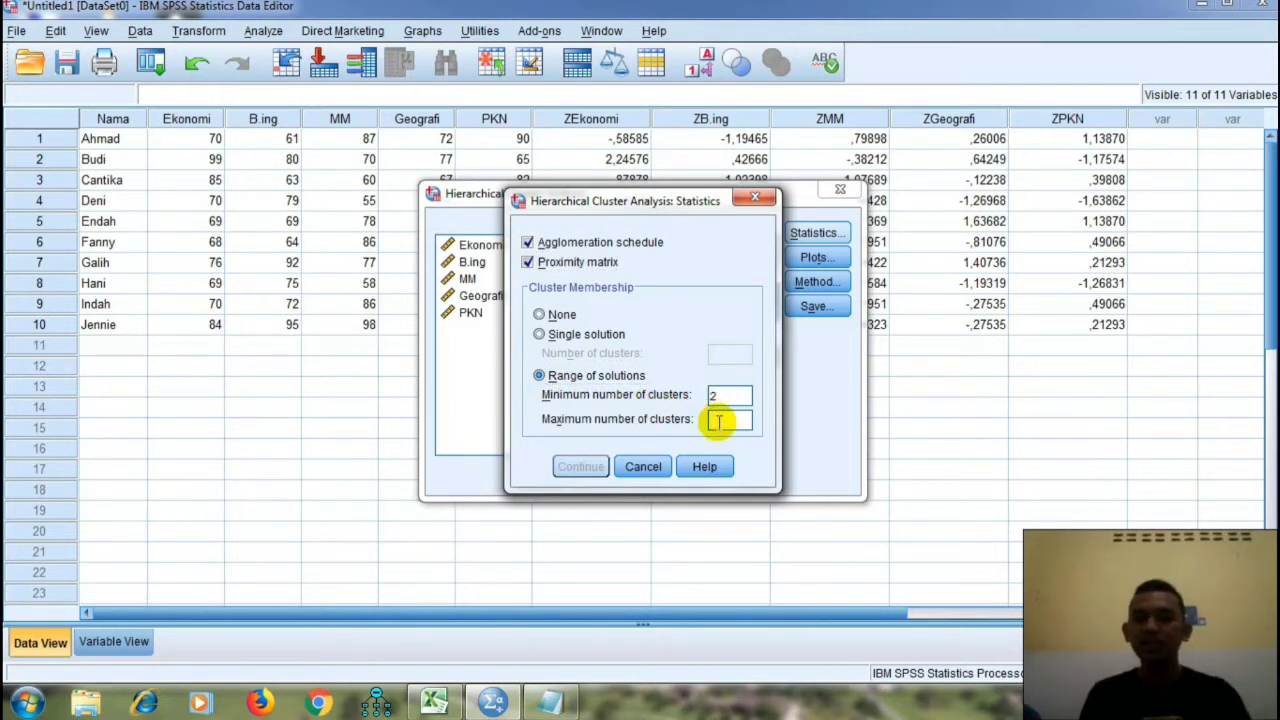
type("4")
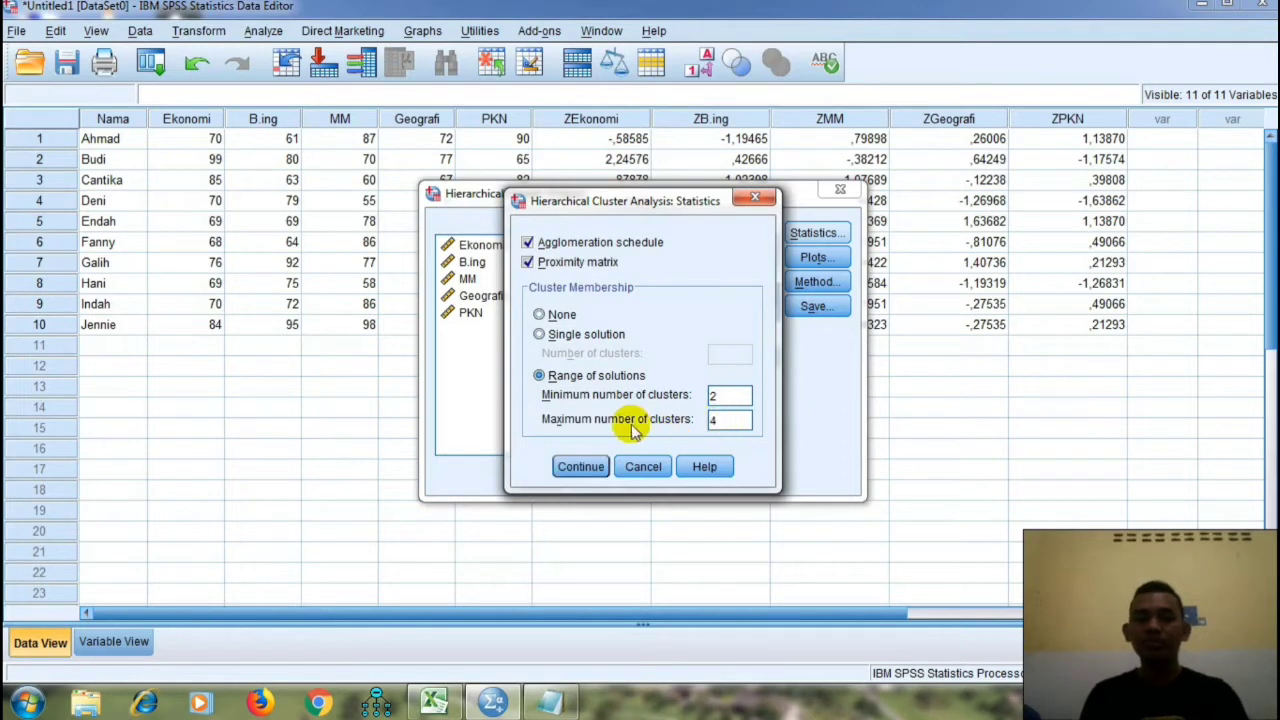
left_click(579, 467)
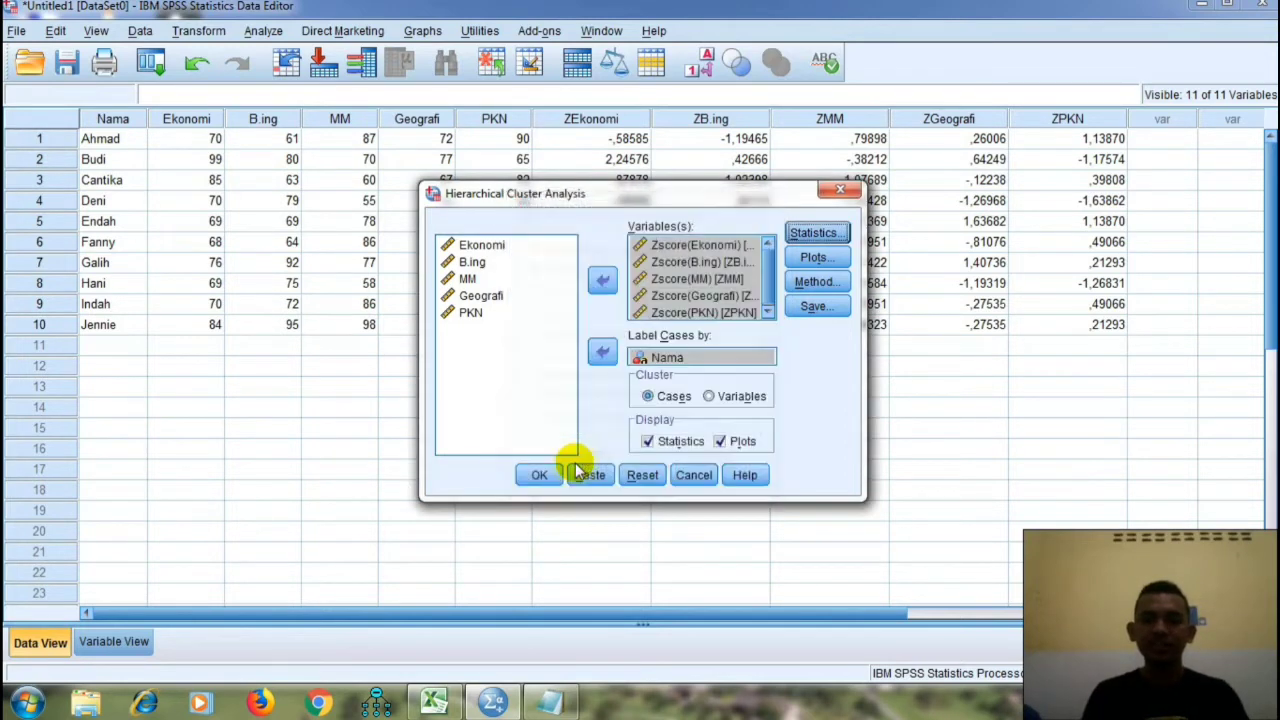
Enable the dendrogram in the cluster plots and set the icicle plot to None.
left_click(818, 257)
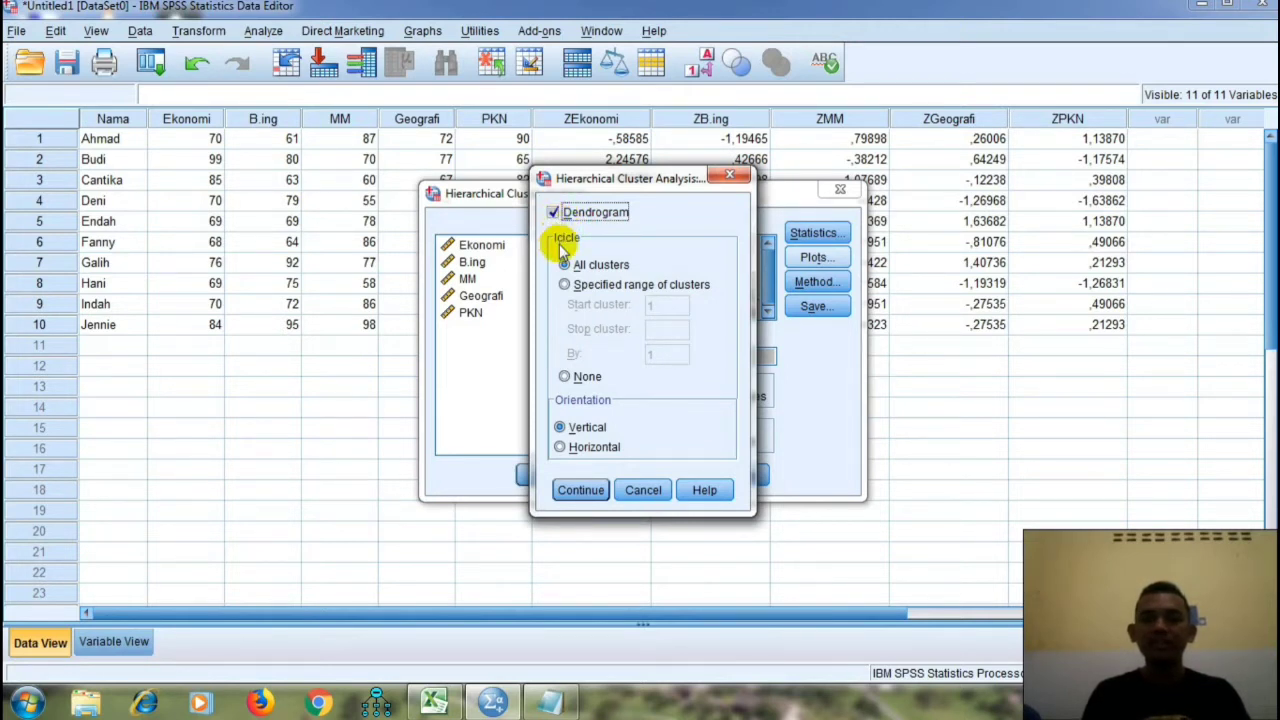
left_click(566, 377)
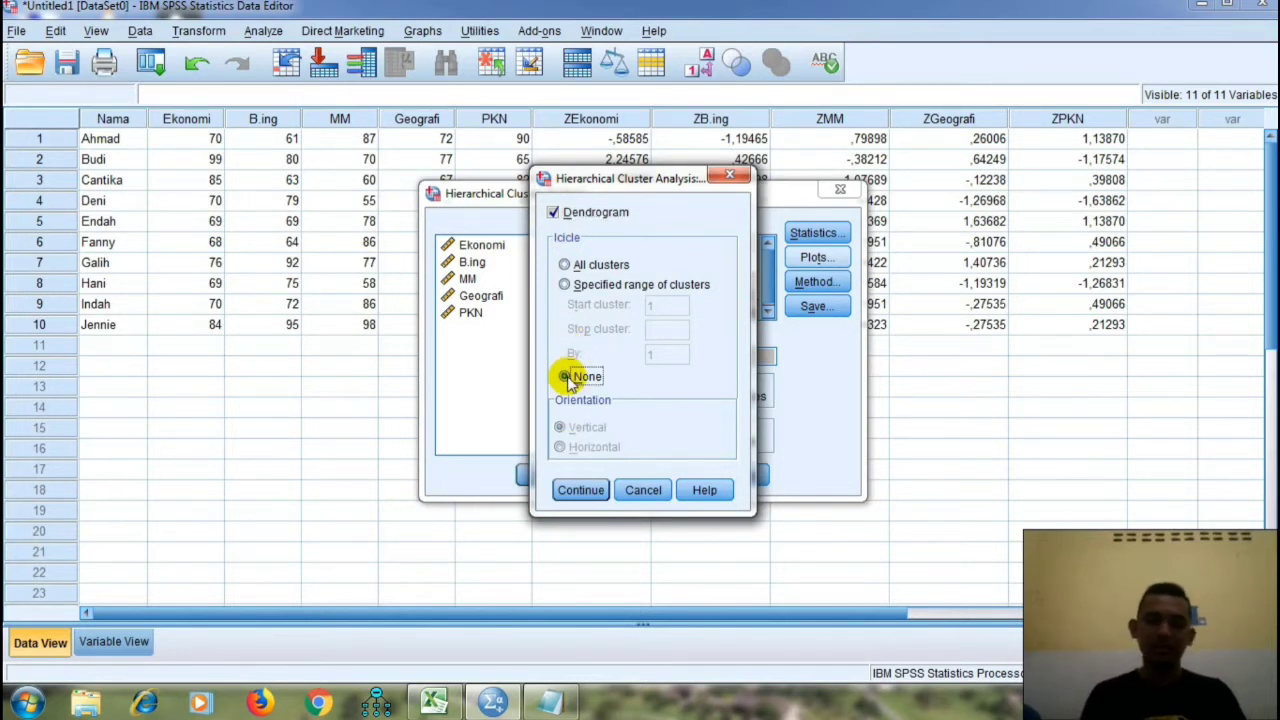
left_click(583, 490)
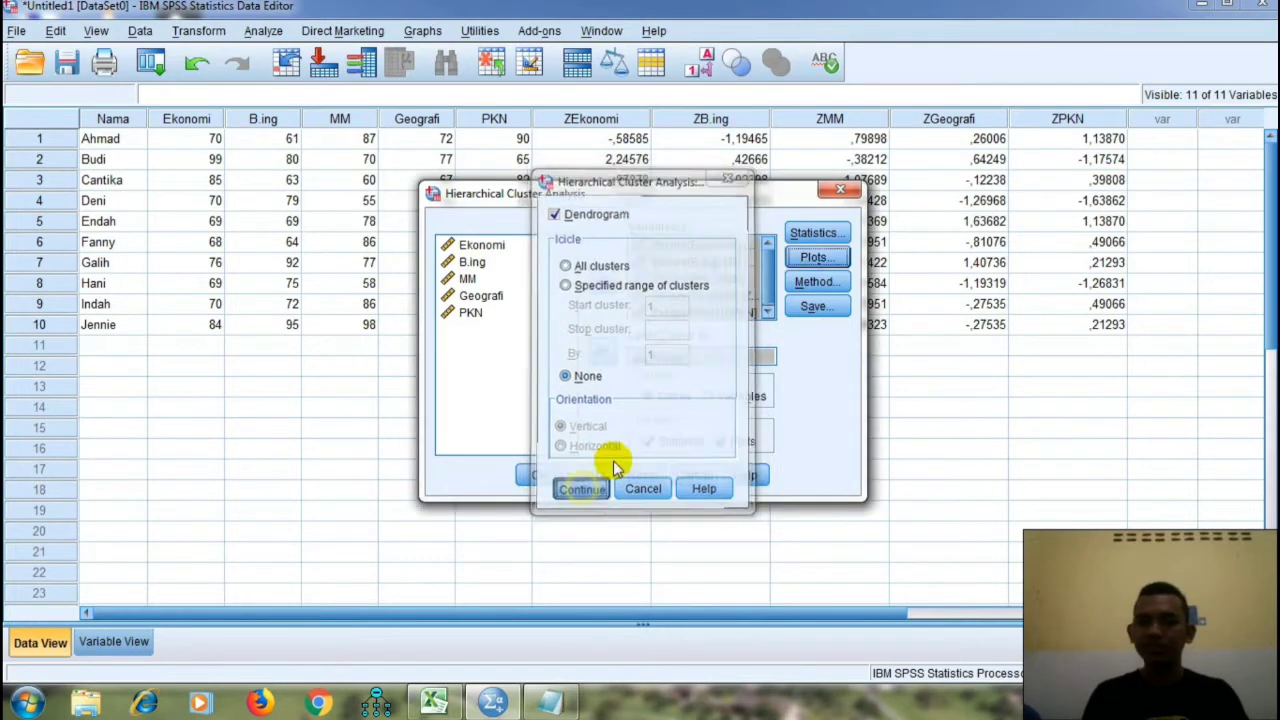
Standardize the values to Z scores by variable in the cluster method settings.
left_click(816, 283)
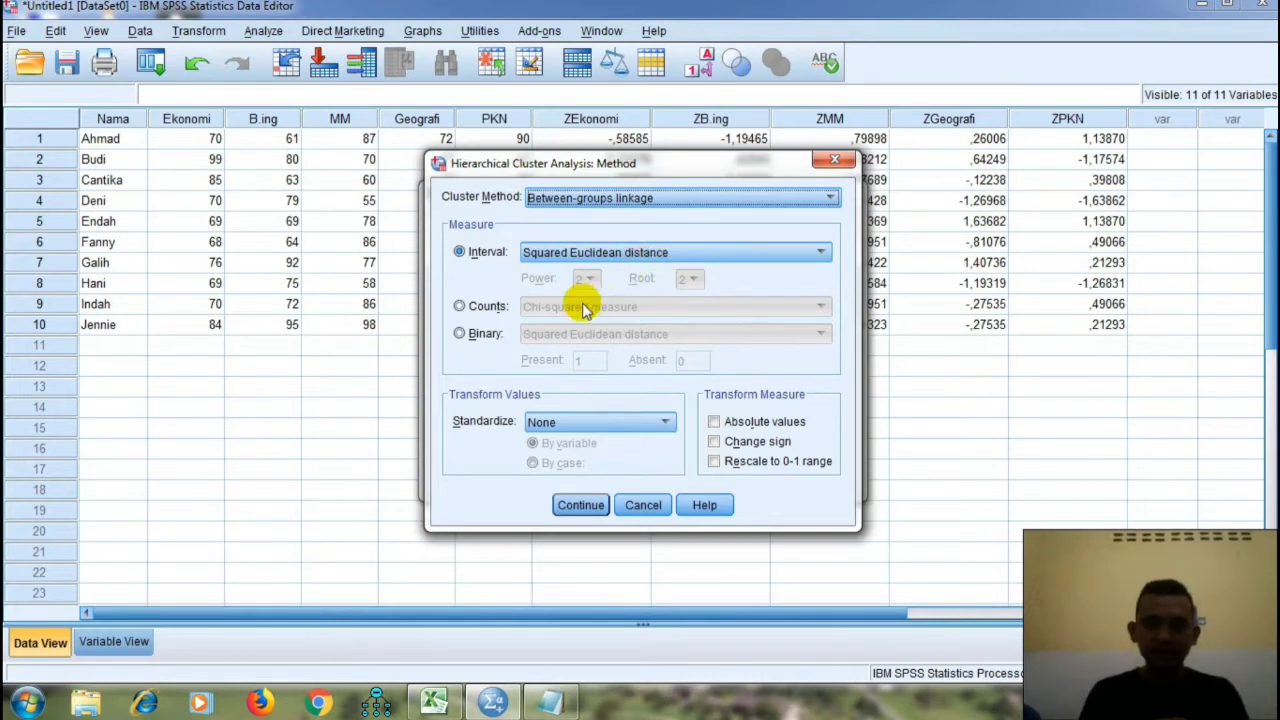
left_click(543, 424)
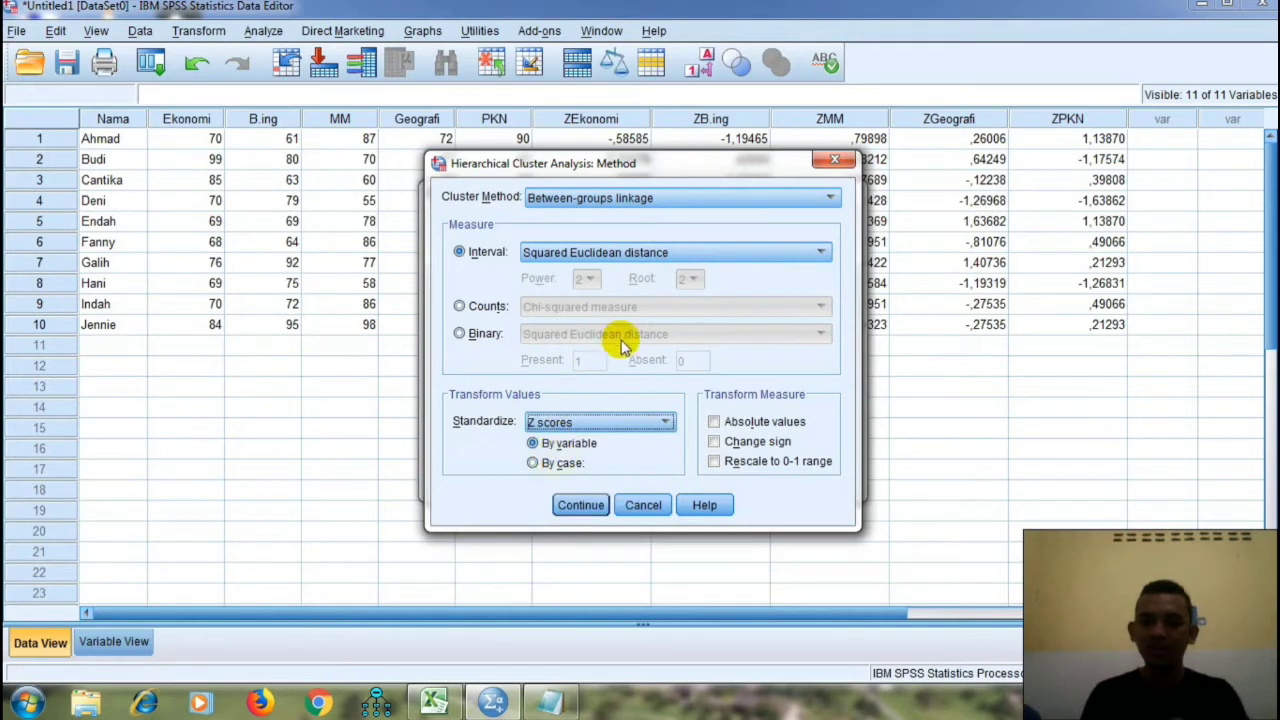
left_click(578, 505)
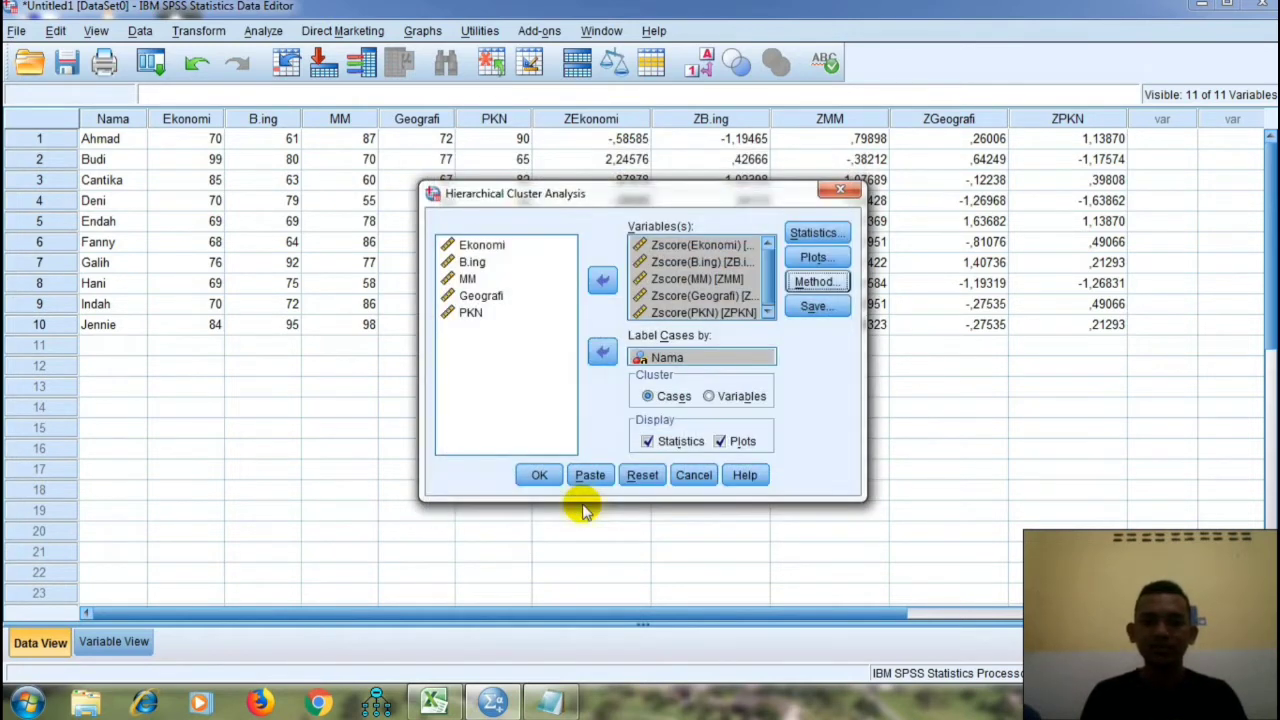
Save cluster membership as new variables for a range of 2 to 4 clusters and run the hierarchical cluster analysis.
left_click(816, 307)
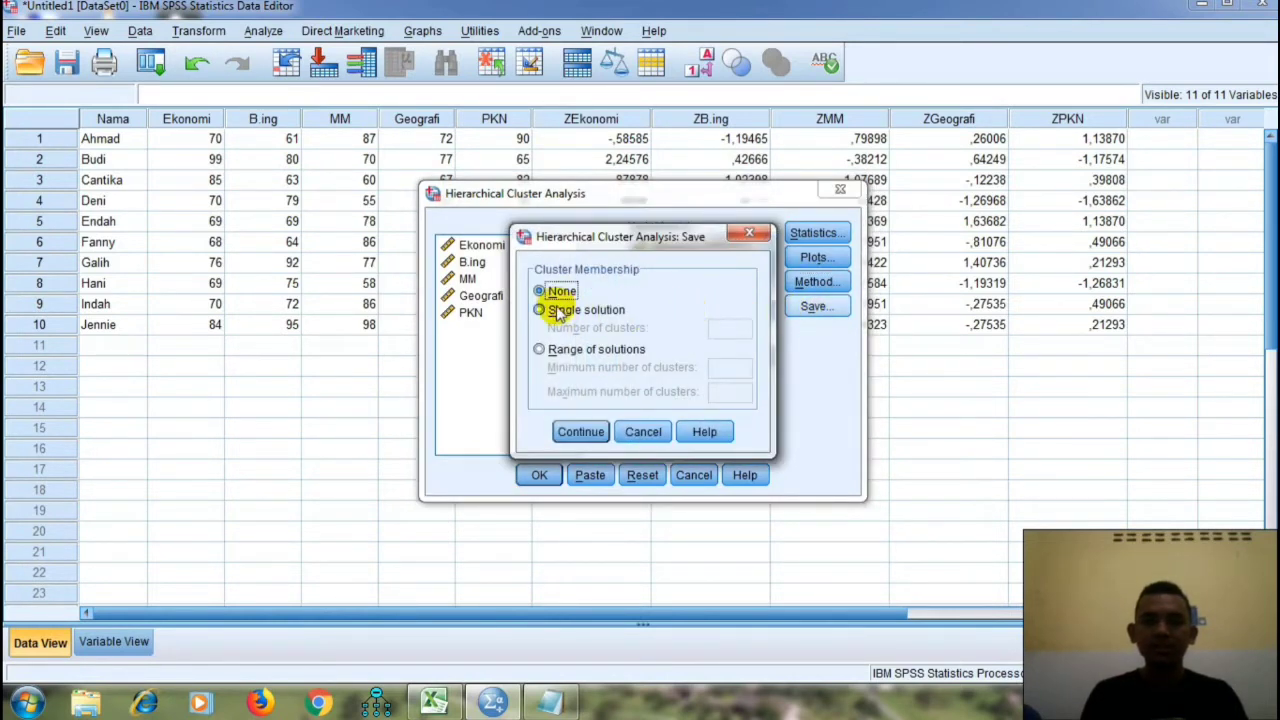
left_click(540, 350)
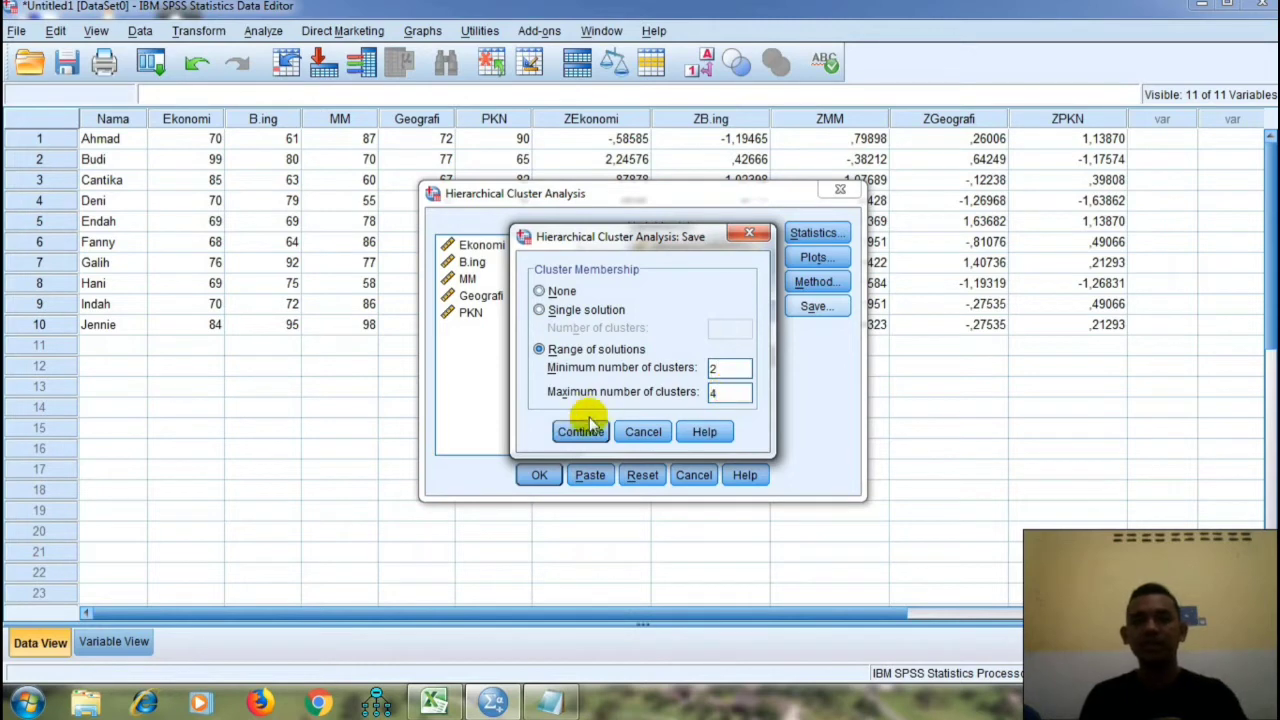
left_click(581, 431)
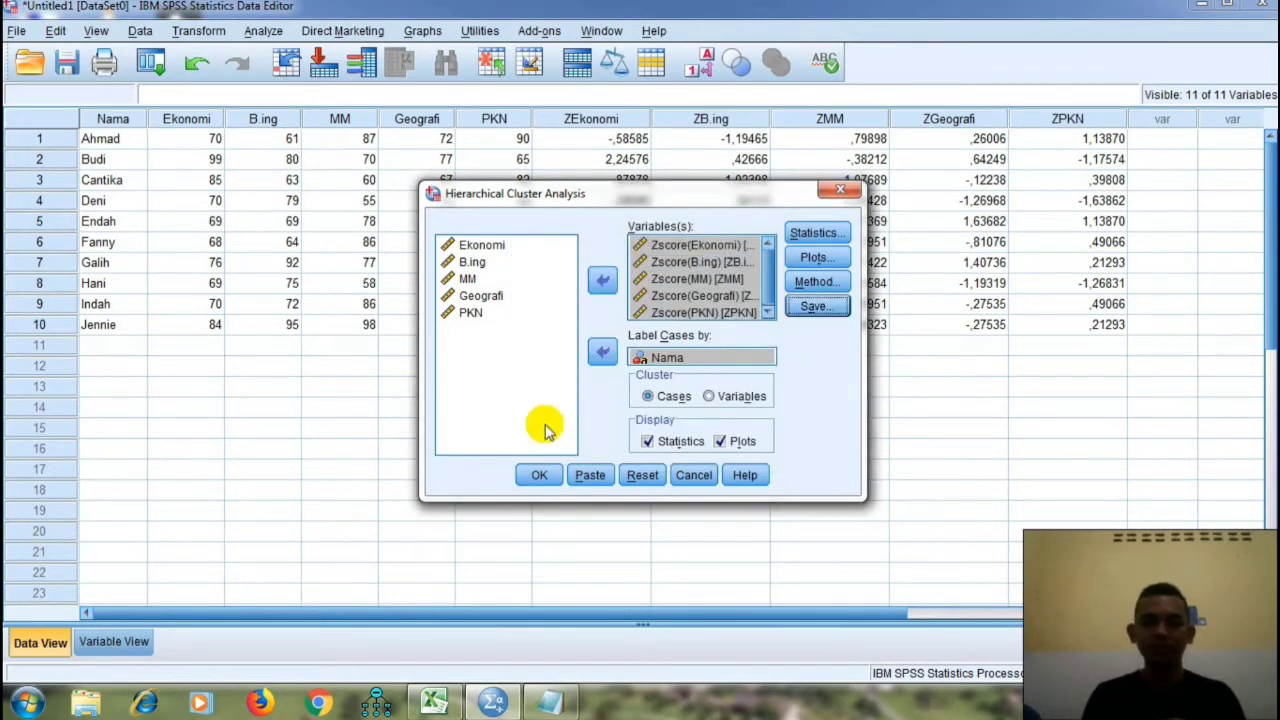
left_click(540, 475)
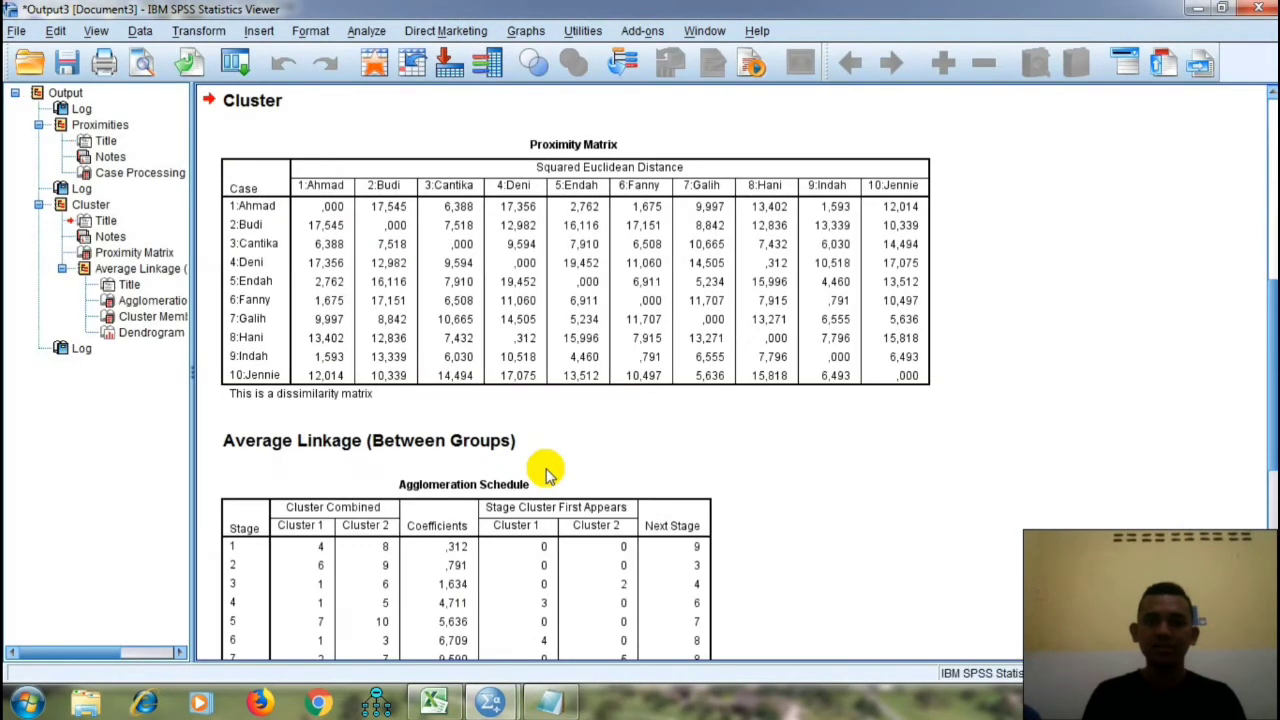
Look over the start of the output: the command log, the Proximities case summary and the Proximity Matrix.
scroll(548, 474, "up", 10)
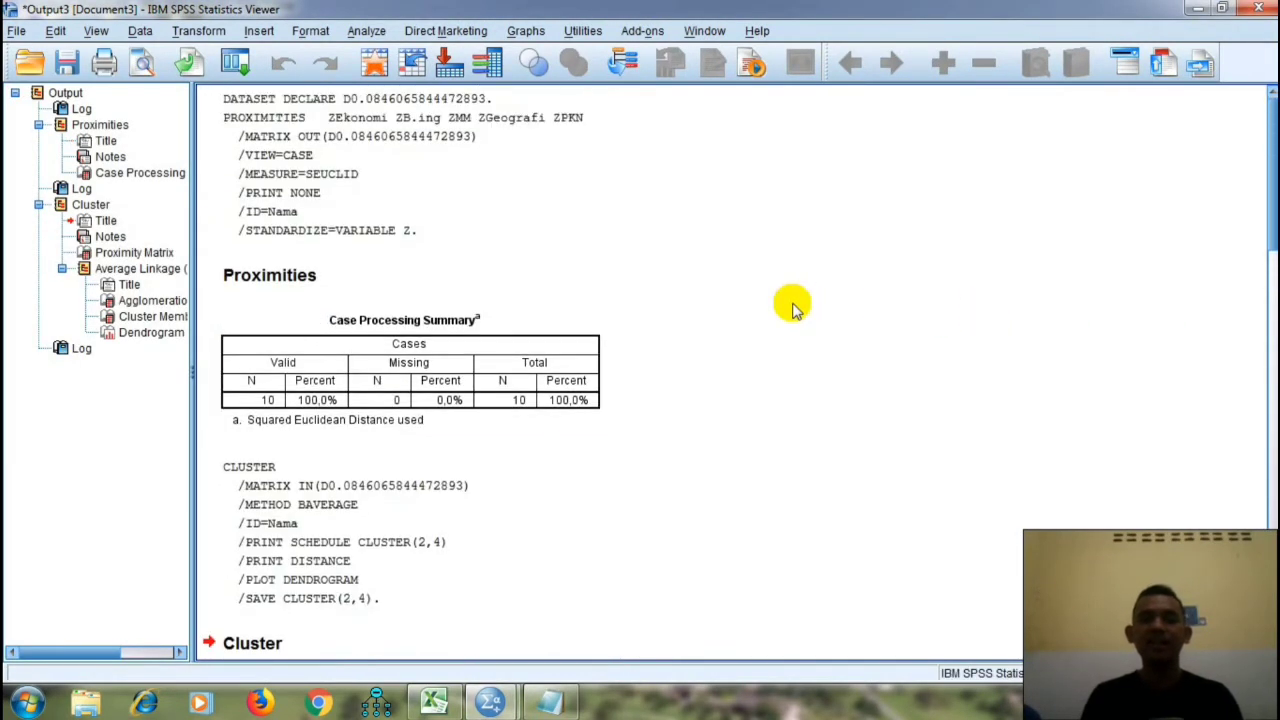
scroll(791, 306, "down", 2)
scroll(791, 306, "up", 2)
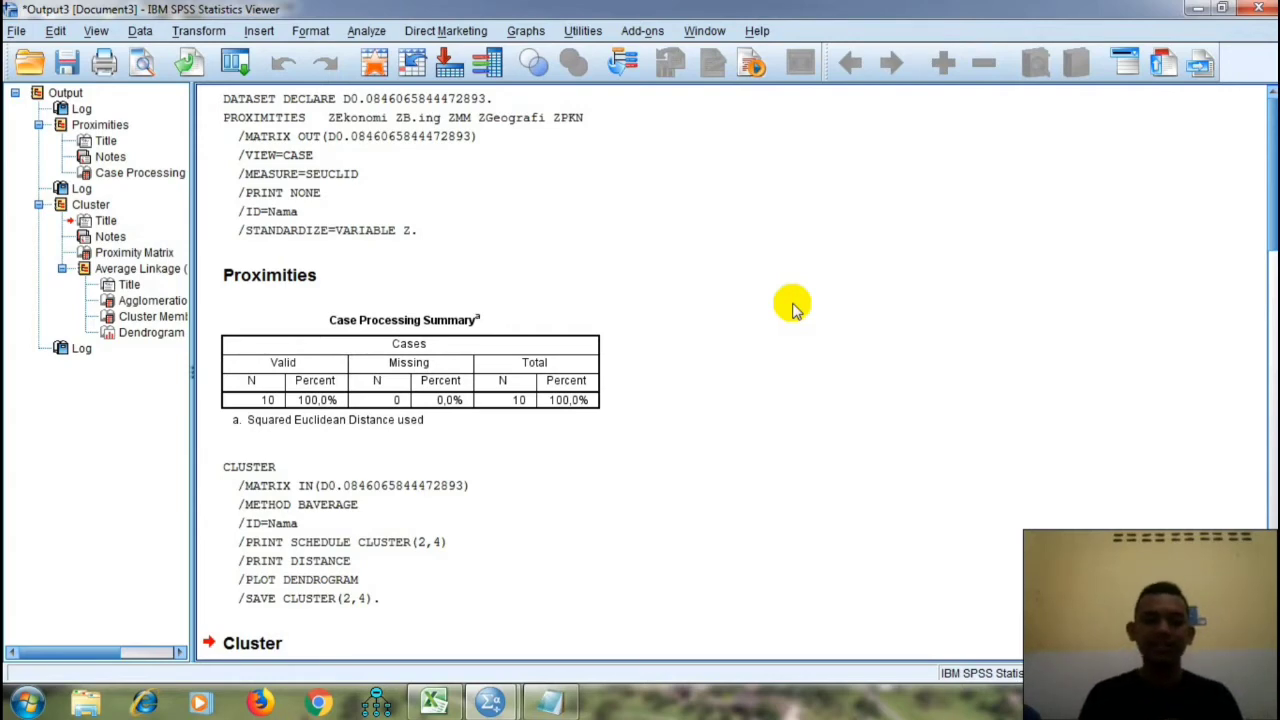
left_click(270, 287)
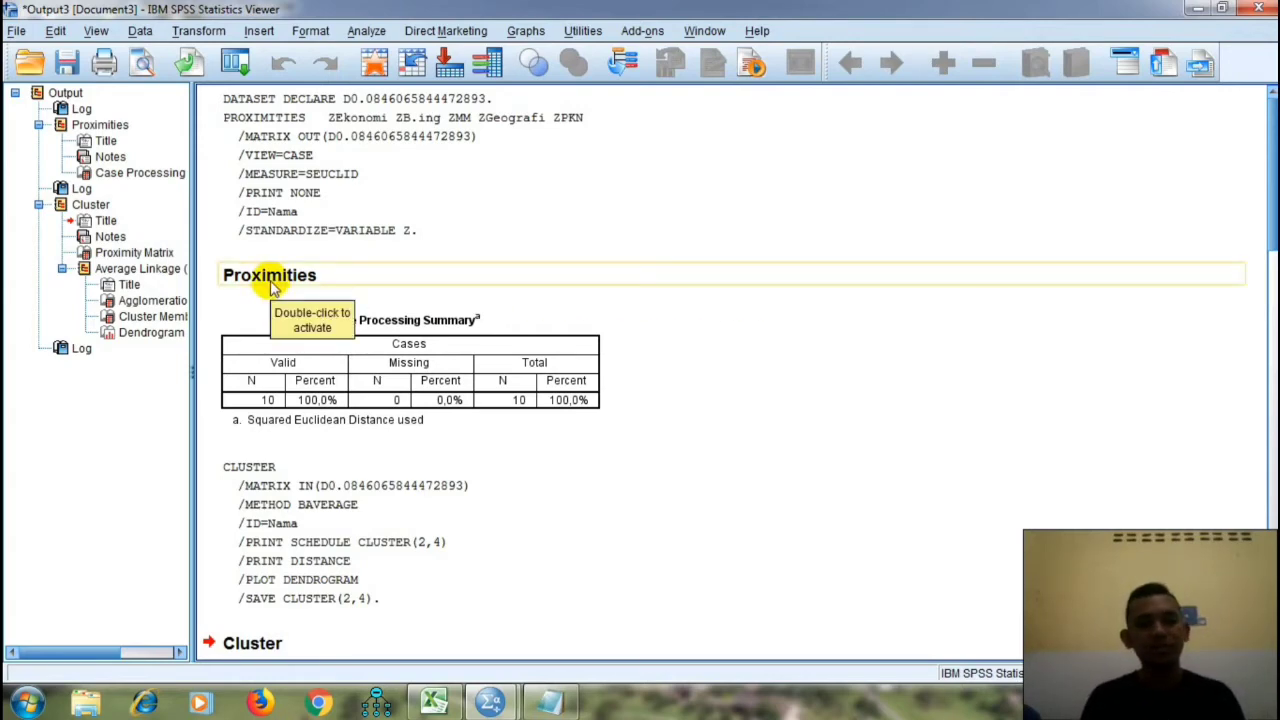
scroll(272, 287, "down", 3)
left_click(252, 302)
scroll(258, 308, "down", 3)
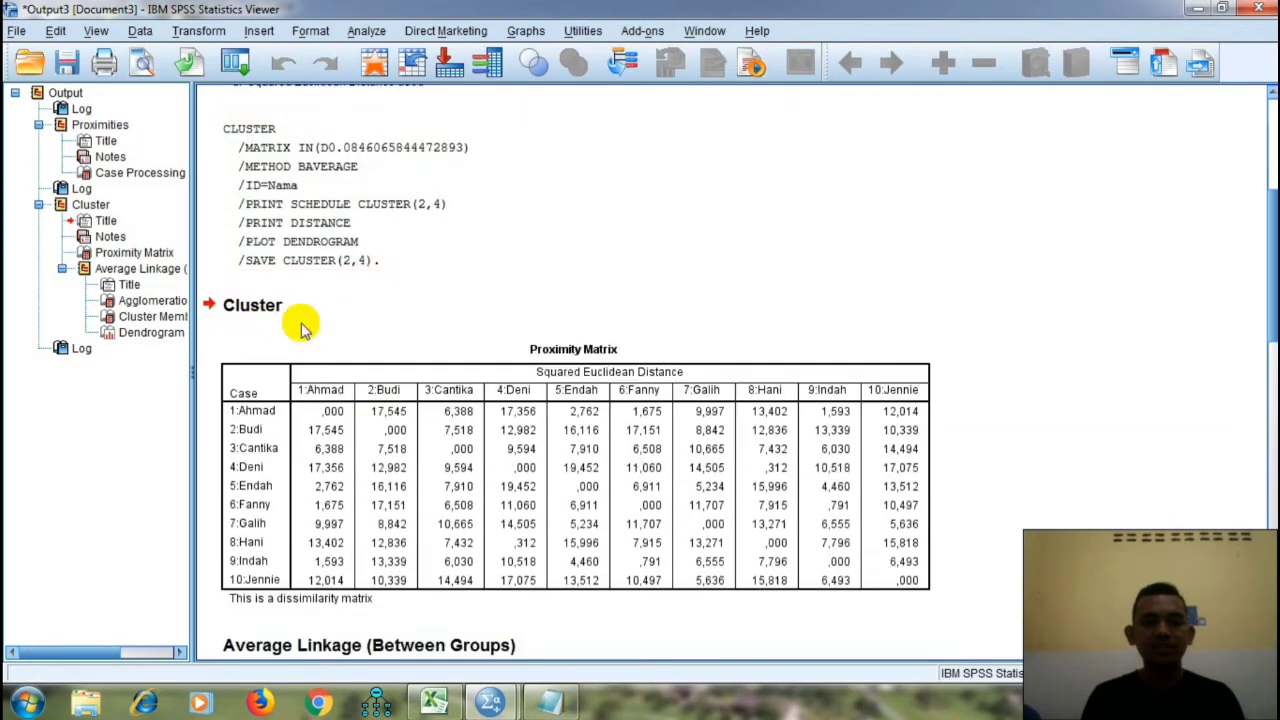
left_click(470, 355)
scroll(478, 360, "down", 3)
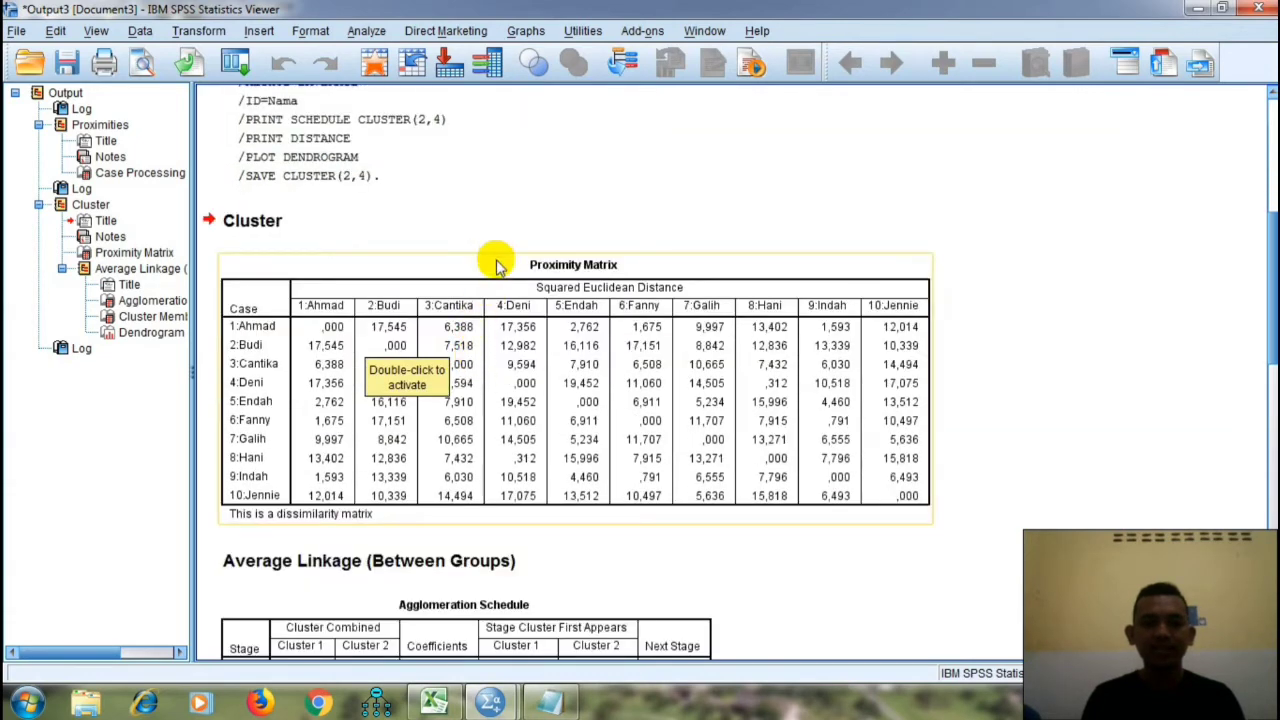
Look over the Agglomeration Schedule, the Cluster Membership table and the average linkage dendrogram.
scroll(497, 263, "down", 5)
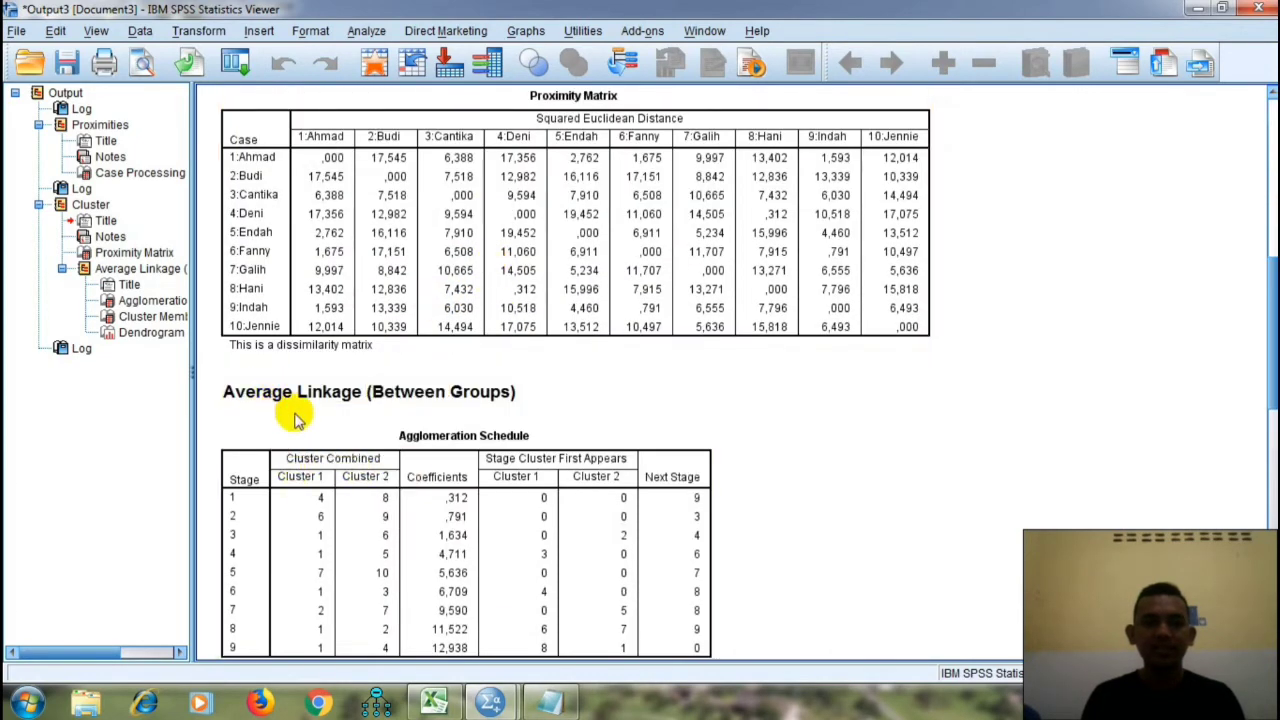
scroll(296, 415, "down", 12)
left_click(323, 349)
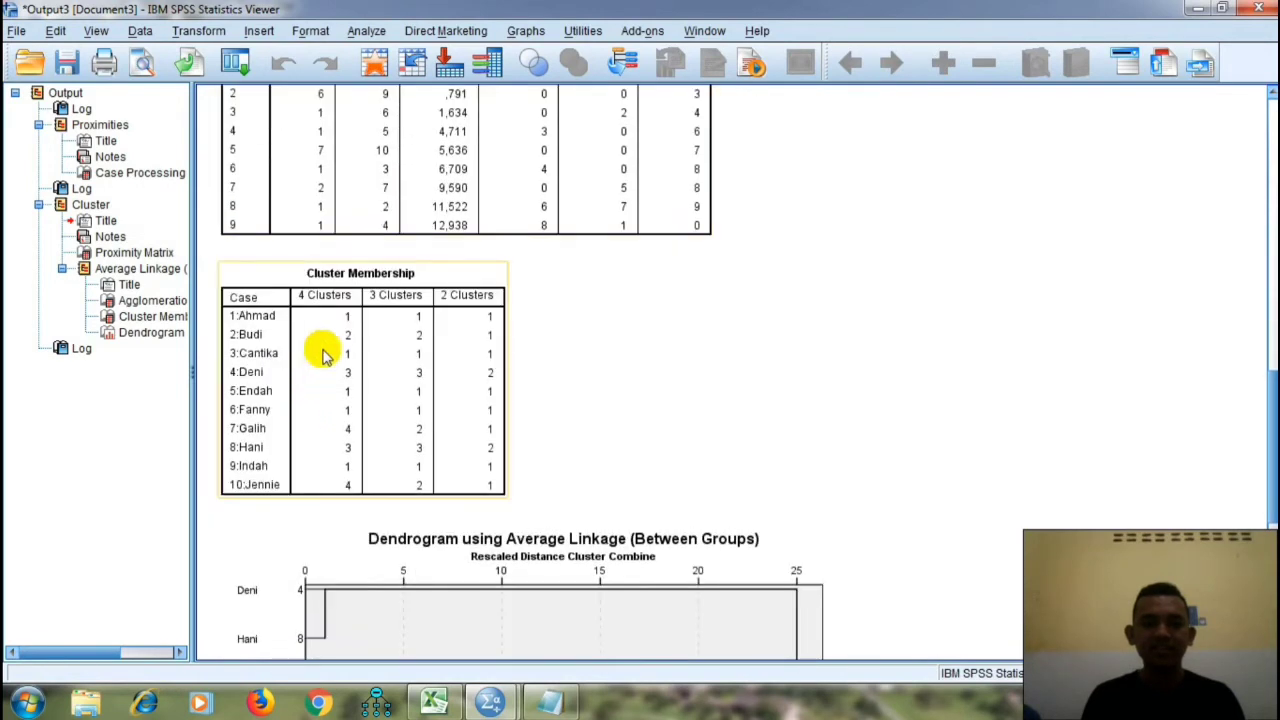
scroll(366, 214, "down", 3)
scroll(400, 215, "down", 5)
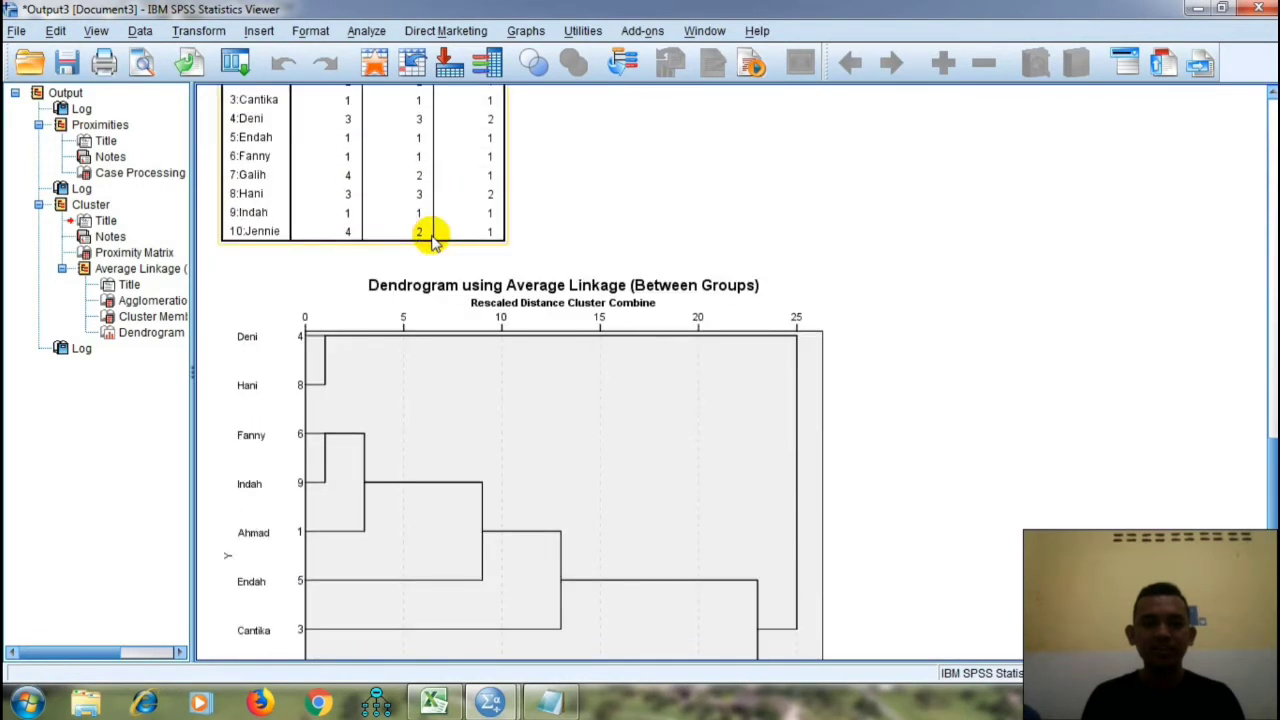
left_click(455, 287)
scroll(520, 290, "down", 6)
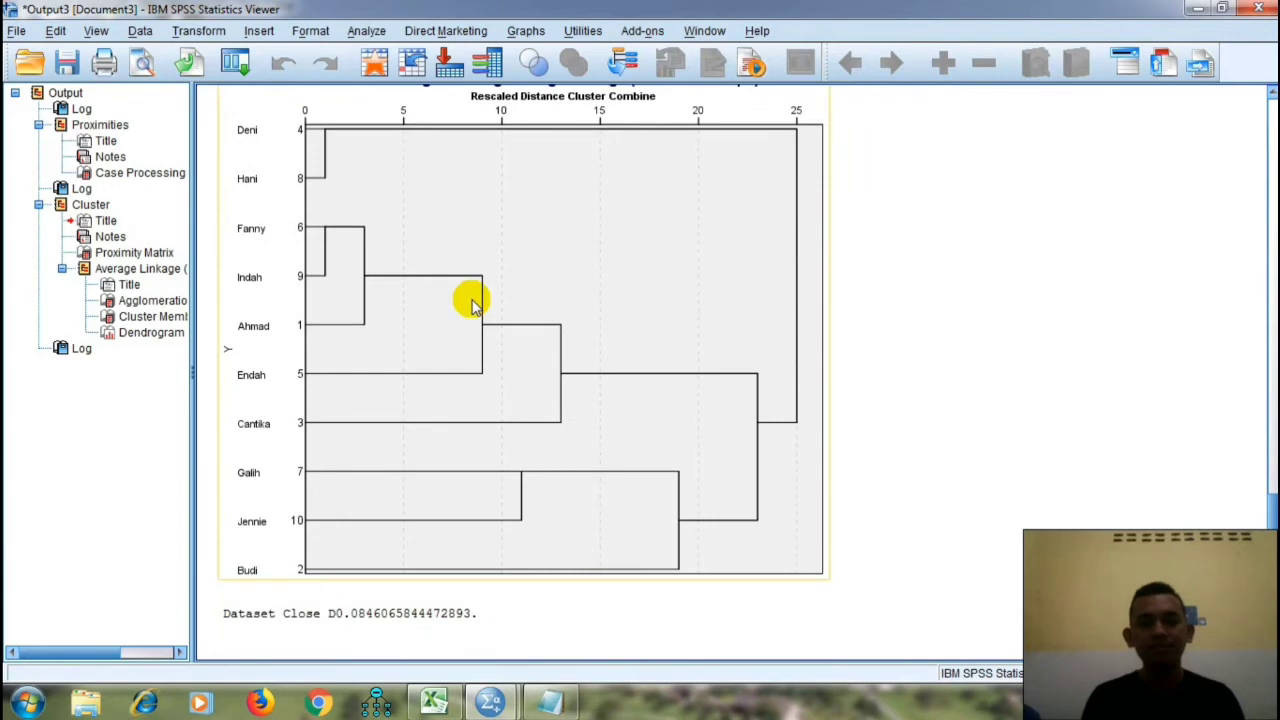
Compare the Case Processing Summary with the Proximities explanation in the ANALISIS KLUSTER Notepad file and with the student rows in the Data Editor.
scroll(473, 305, "up", 20)
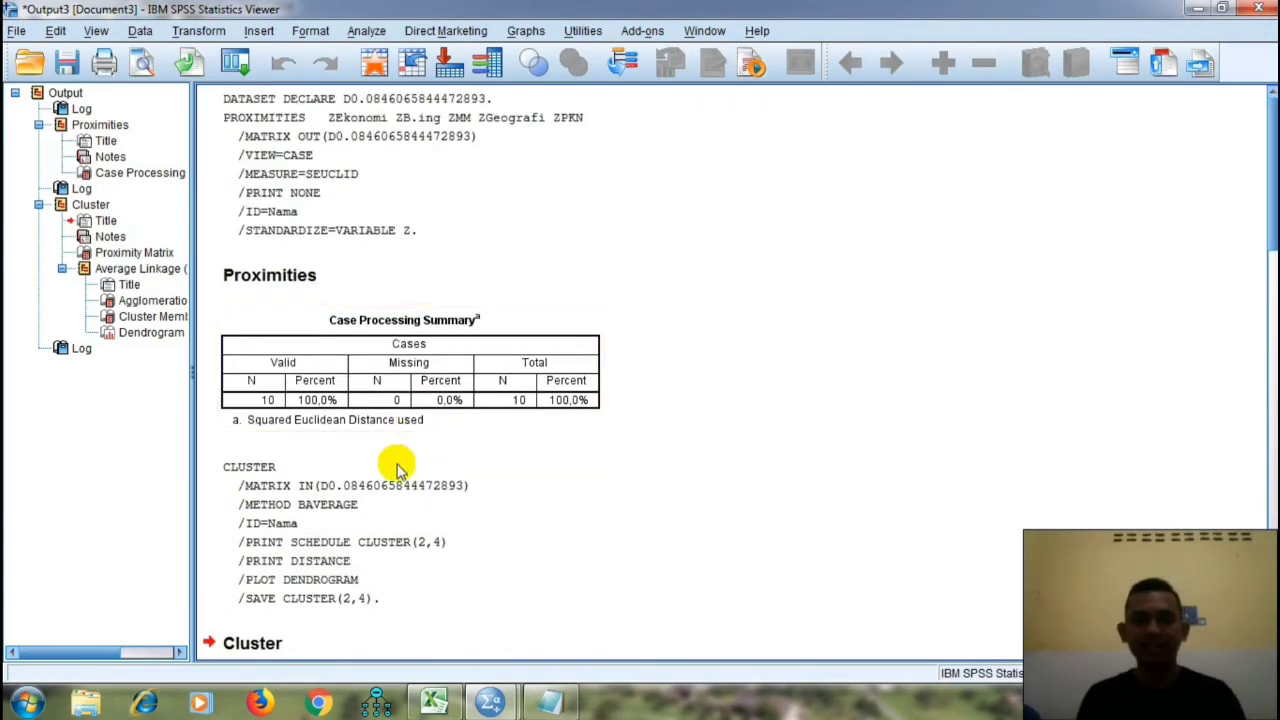
left_click(555, 700)
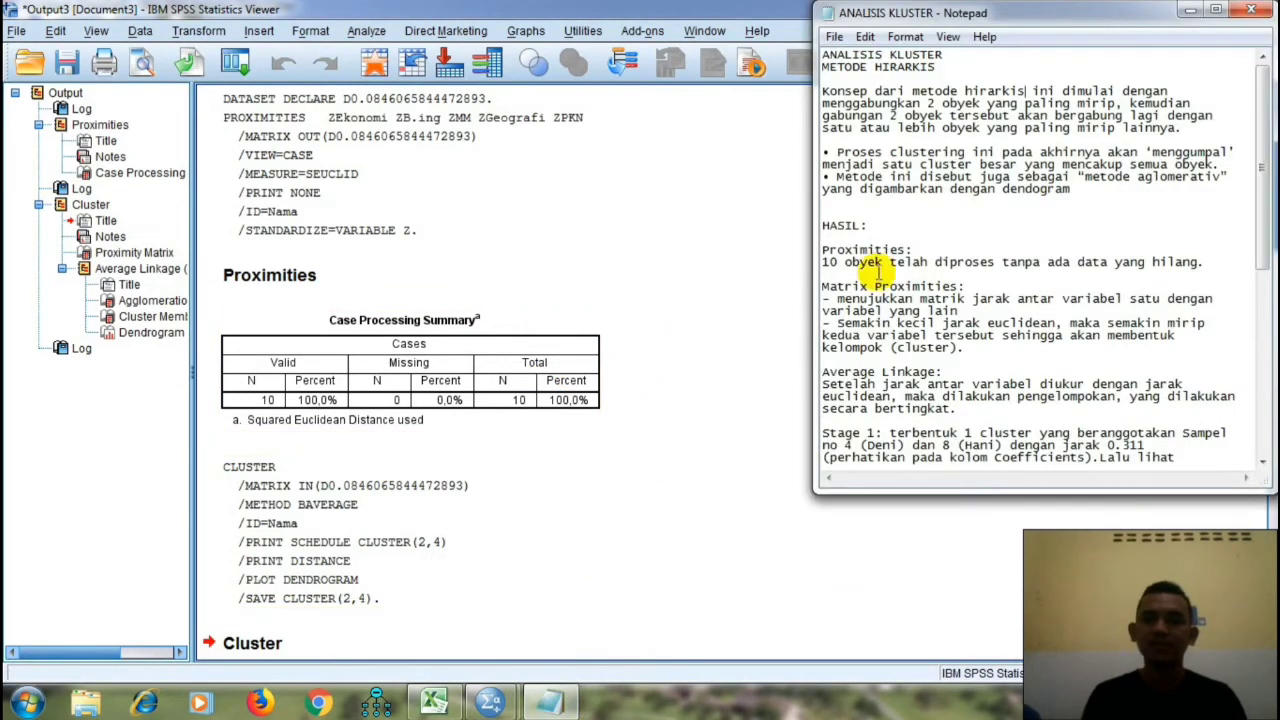
scroll(890, 258, "down", 1)
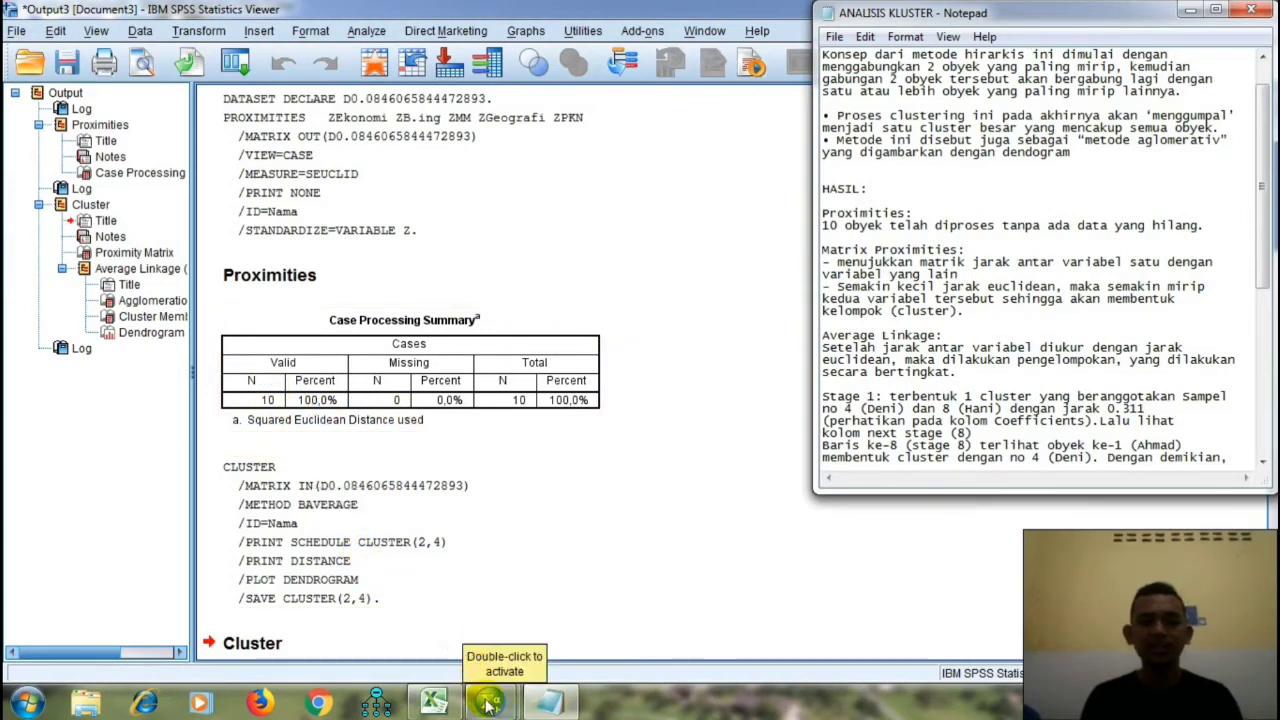
mouse_move(463, 679)
left_click(420, 605)
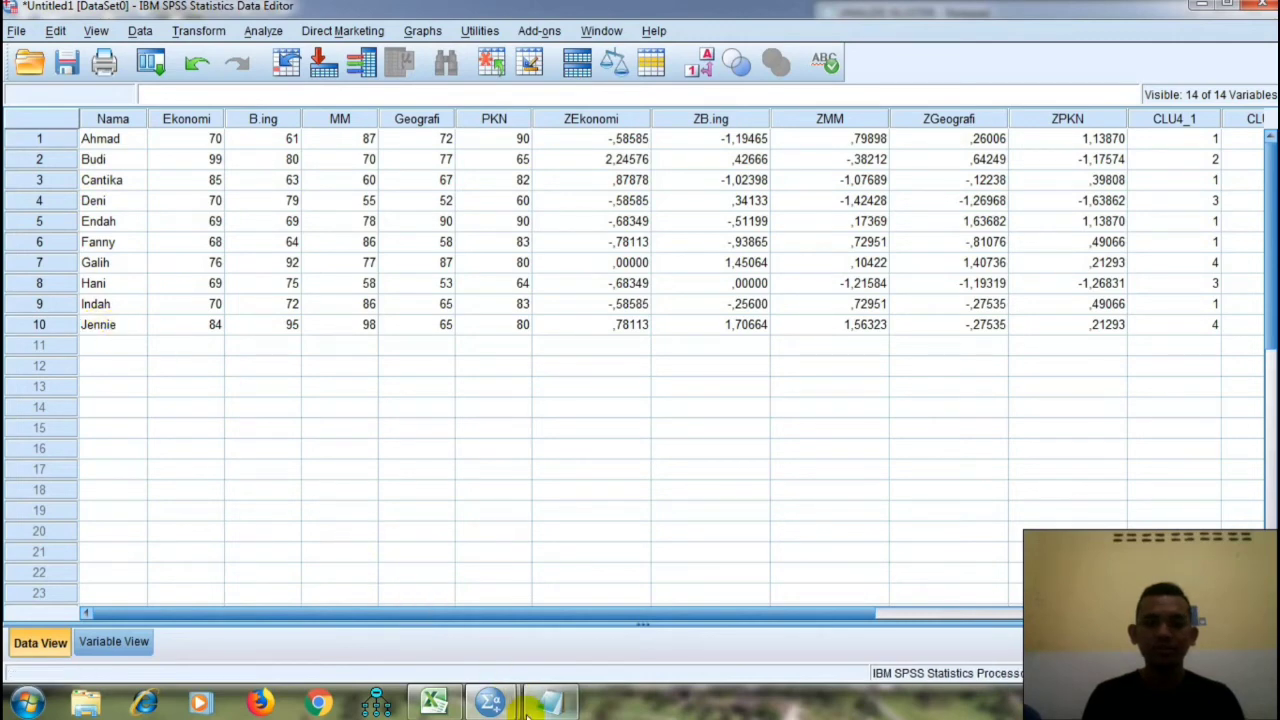
mouse_move(505, 697)
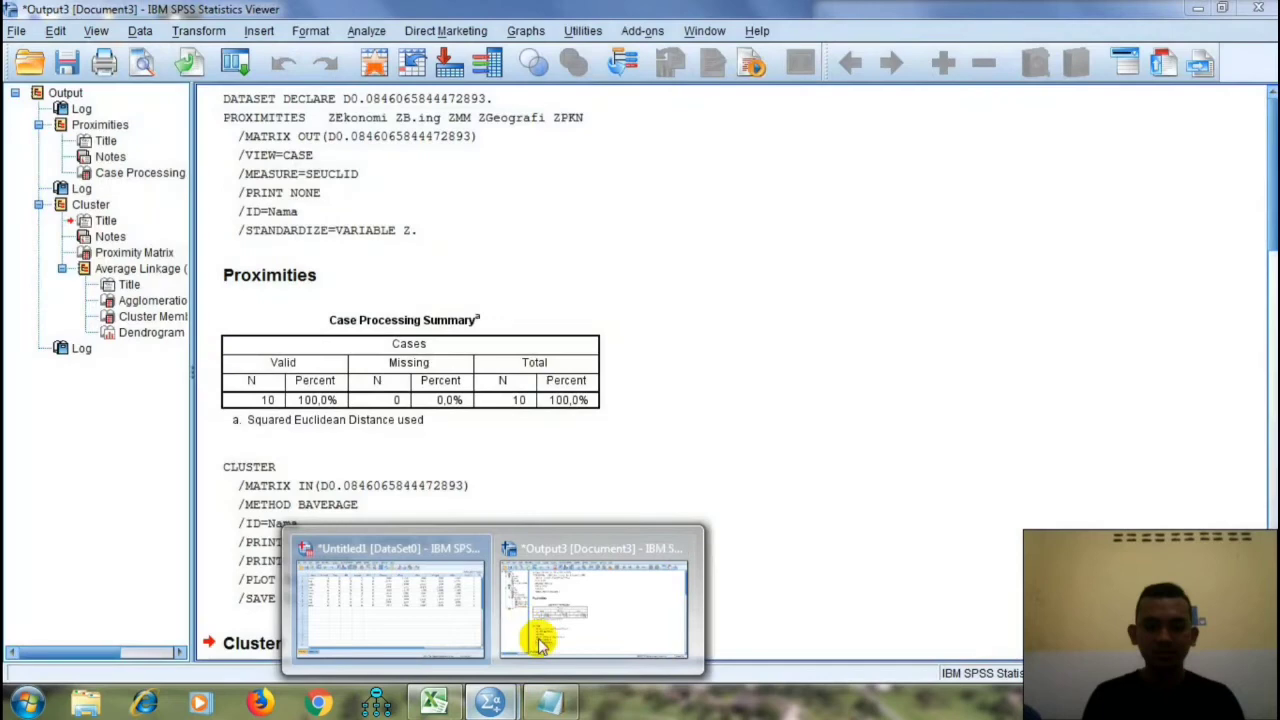
left_click(540, 645)
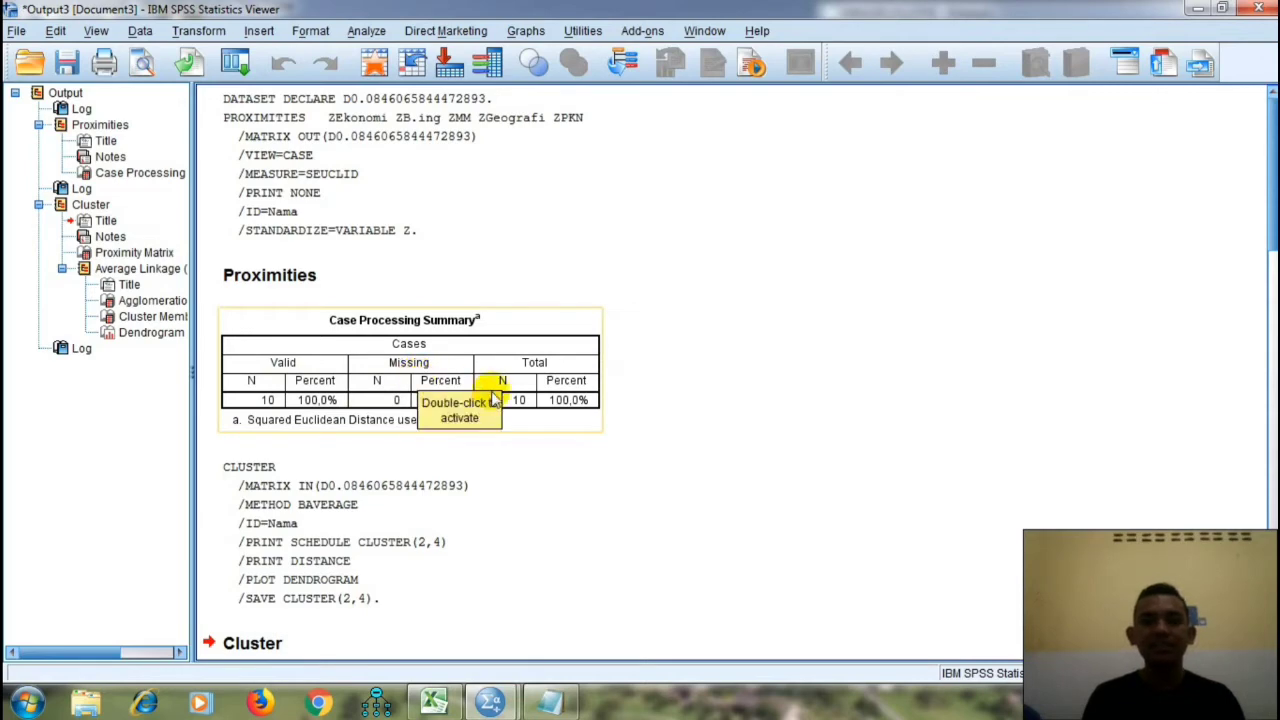
scroll(445, 457, "down", 2)
scroll(414, 271, "up", 1)
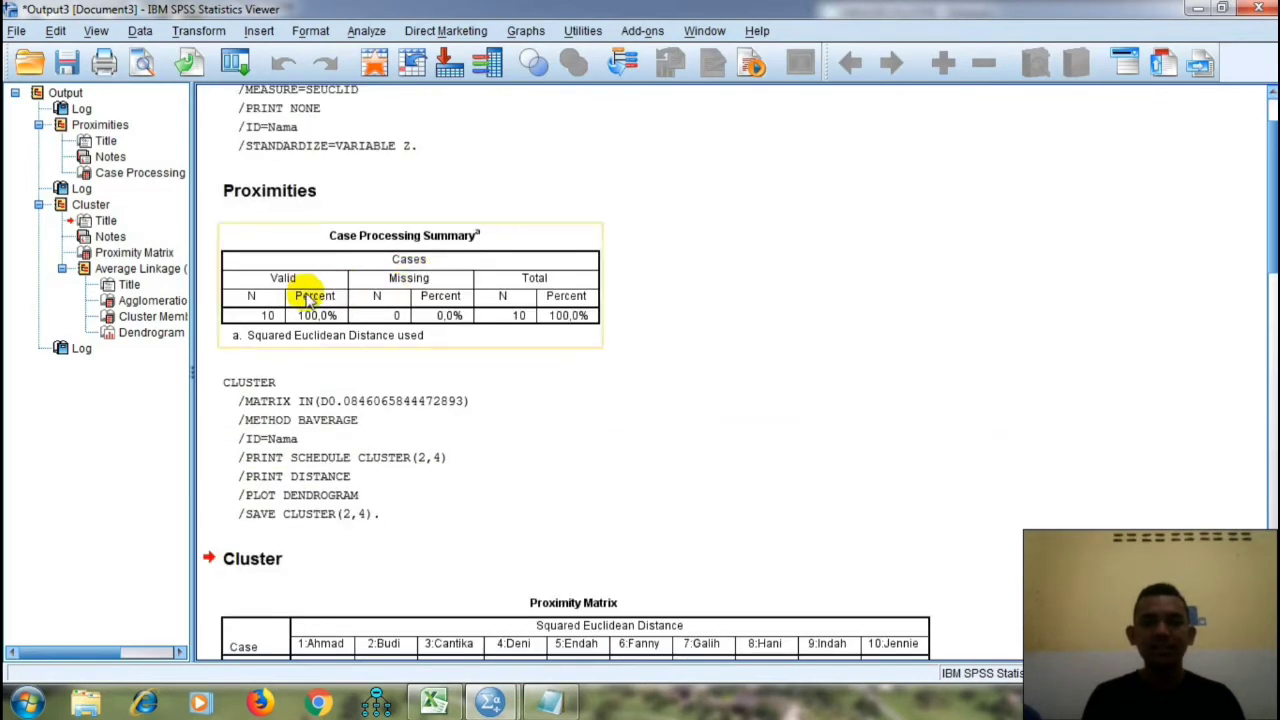
Examine the squared Euclidean distances in the Proximity Matrix alongside the Matrix Proximities explanation in the Notepad file.
scroll(300, 288, "down", 2)
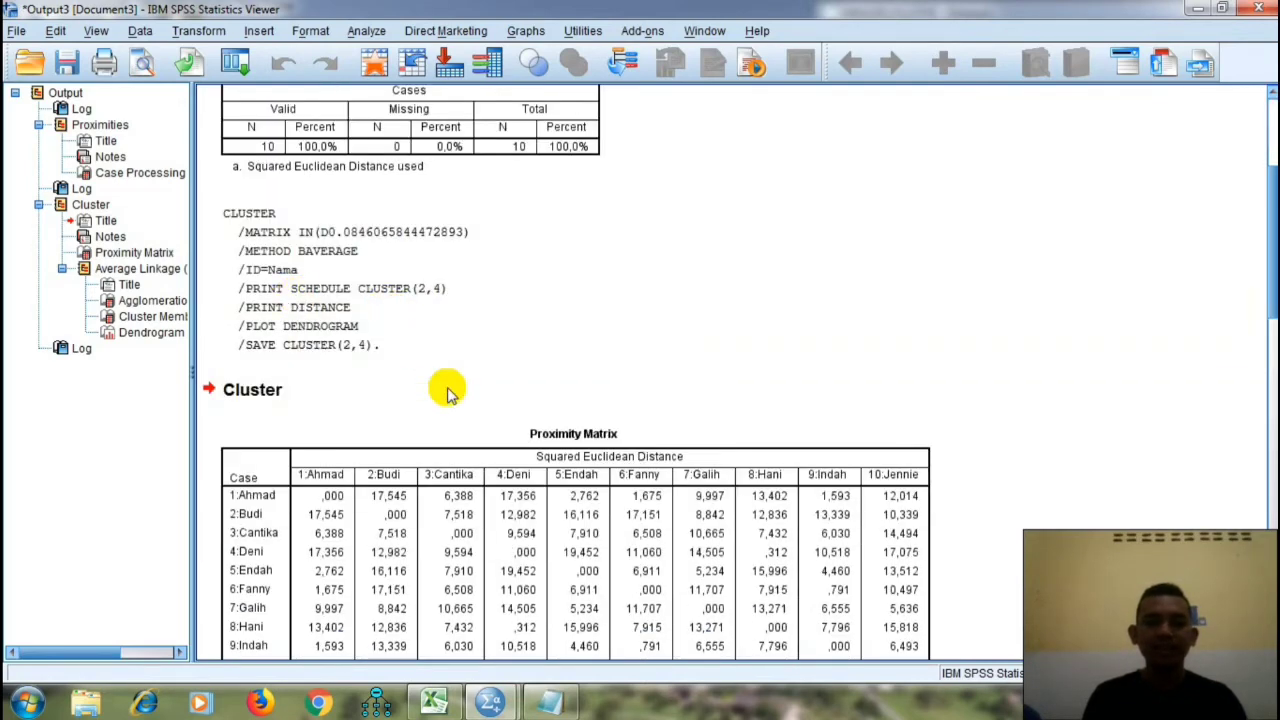
scroll(460, 480, "down", 1)
scroll(400, 340, "down", 2)
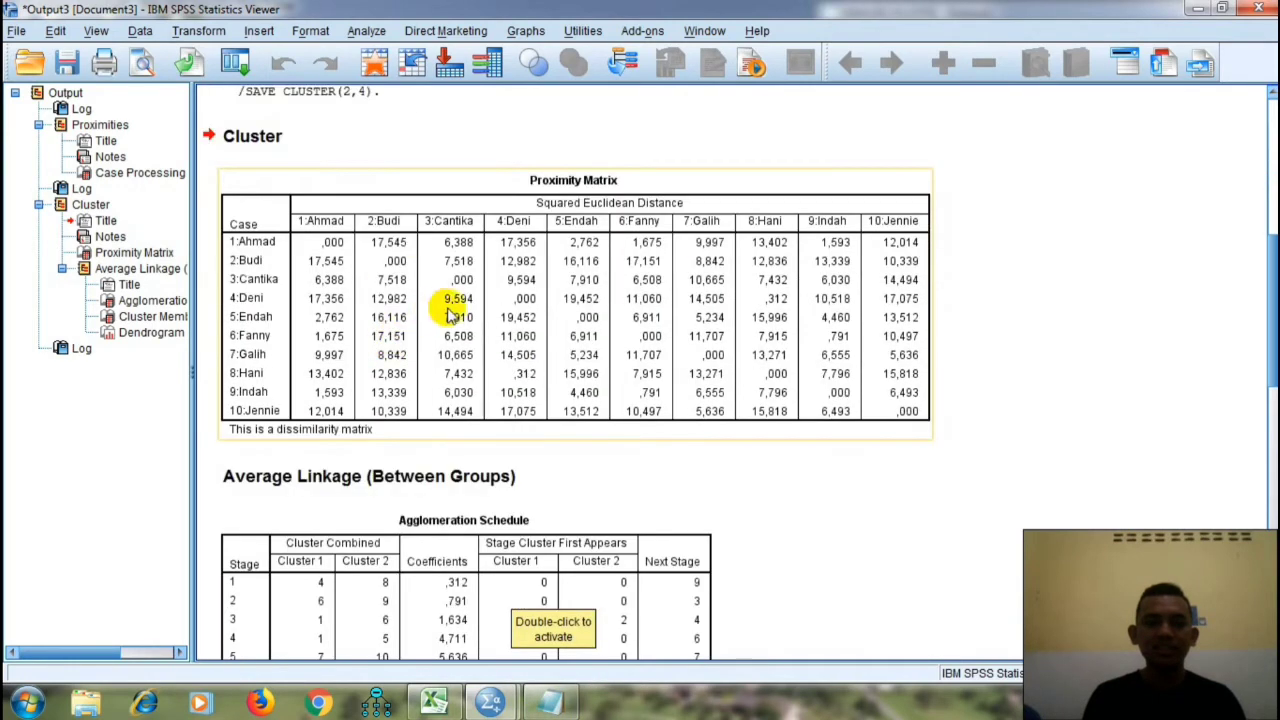
left_click(549, 703)
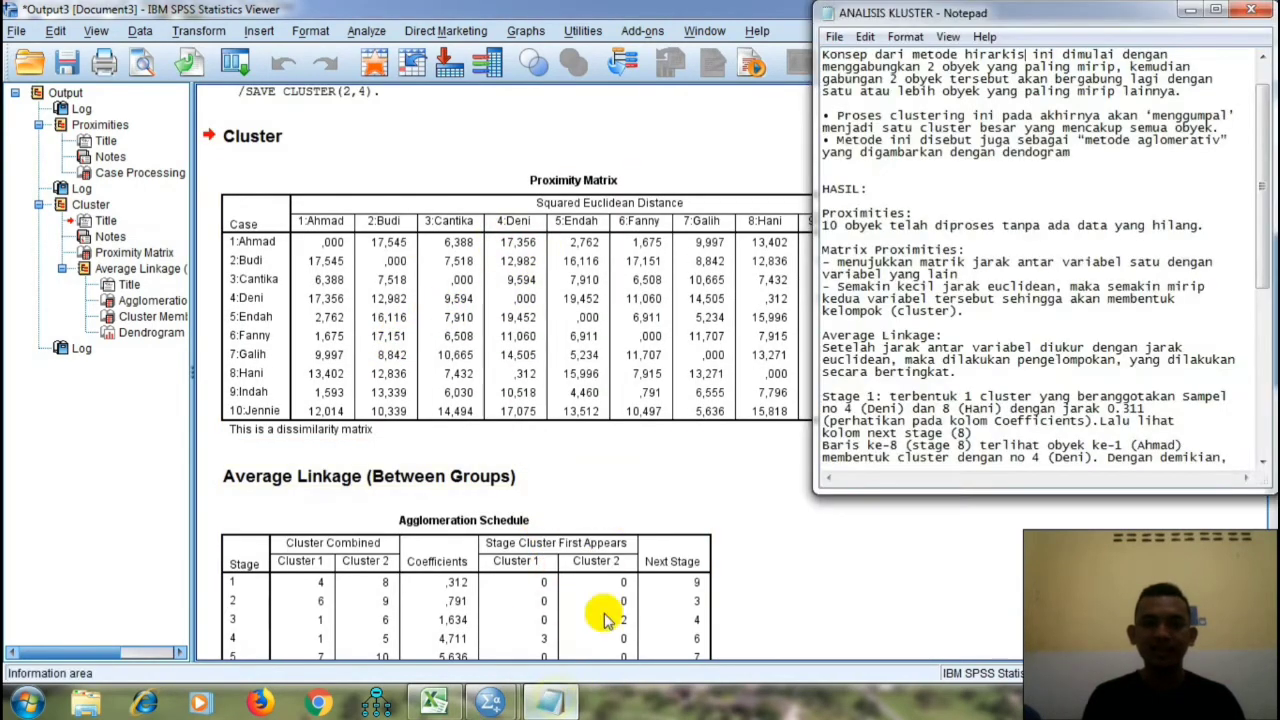
scroll(855, 280, "down", 1)
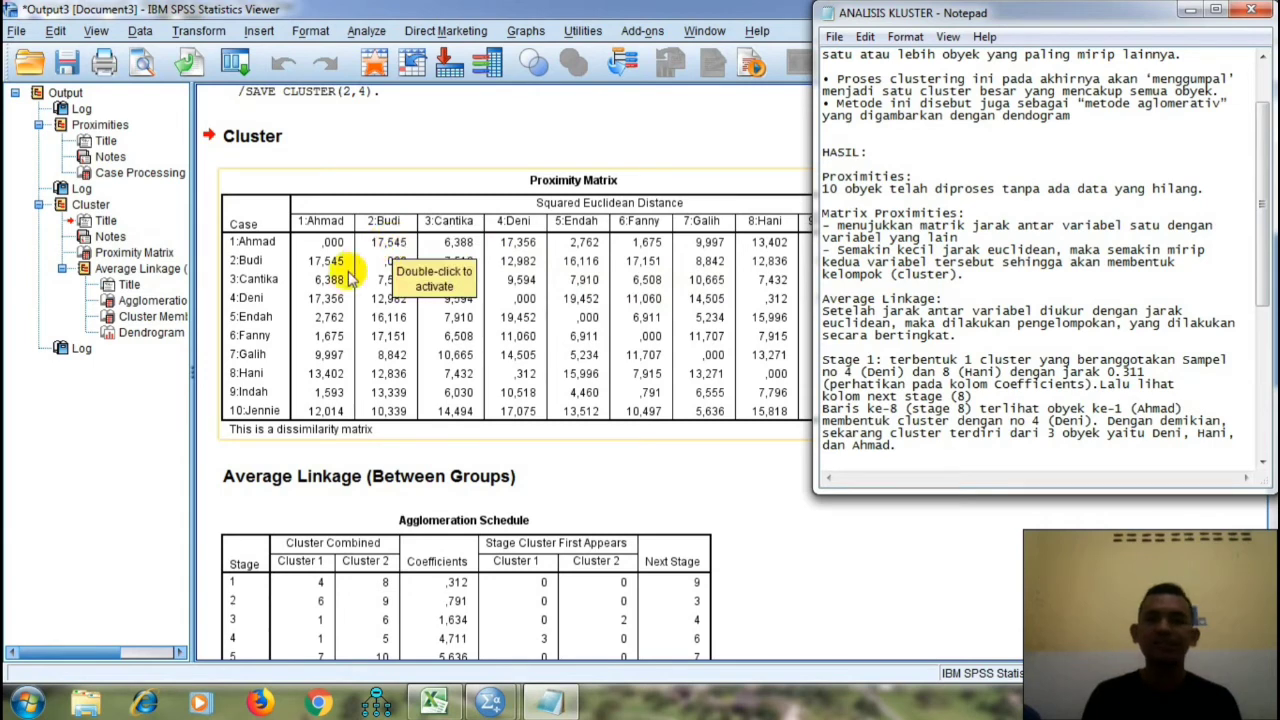
left_click(1190, 10)
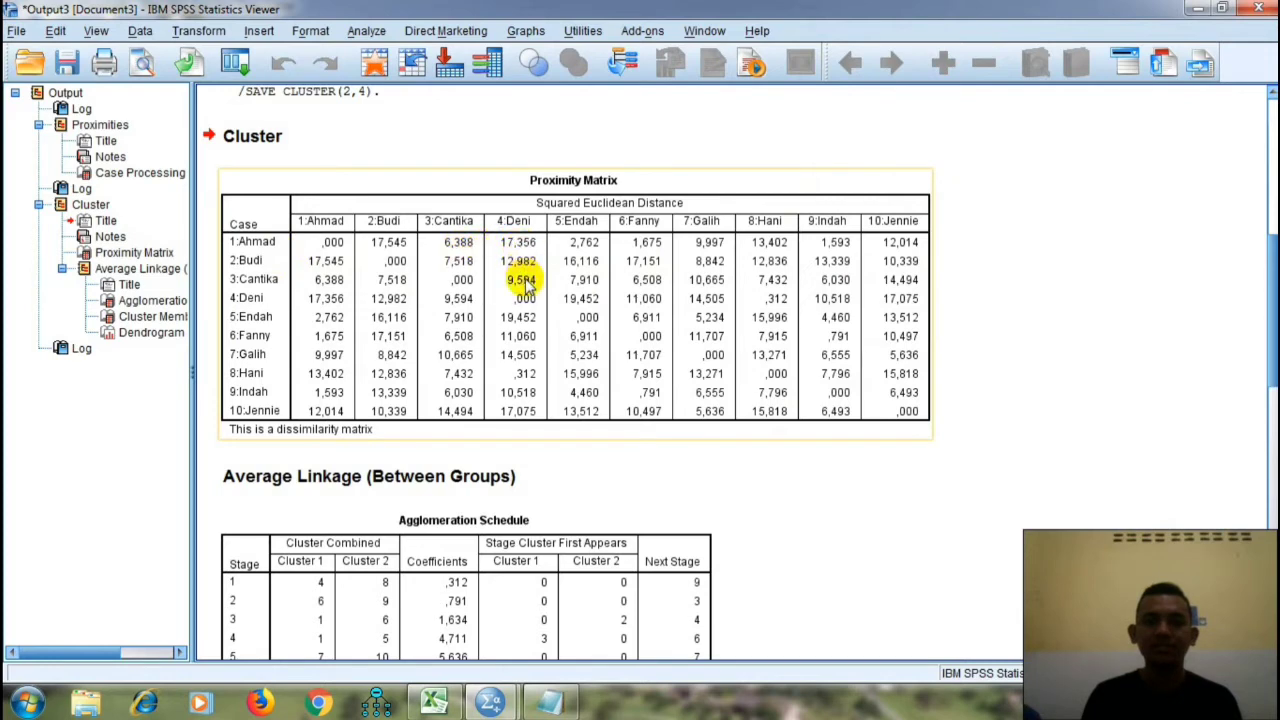
left_click(549, 702)
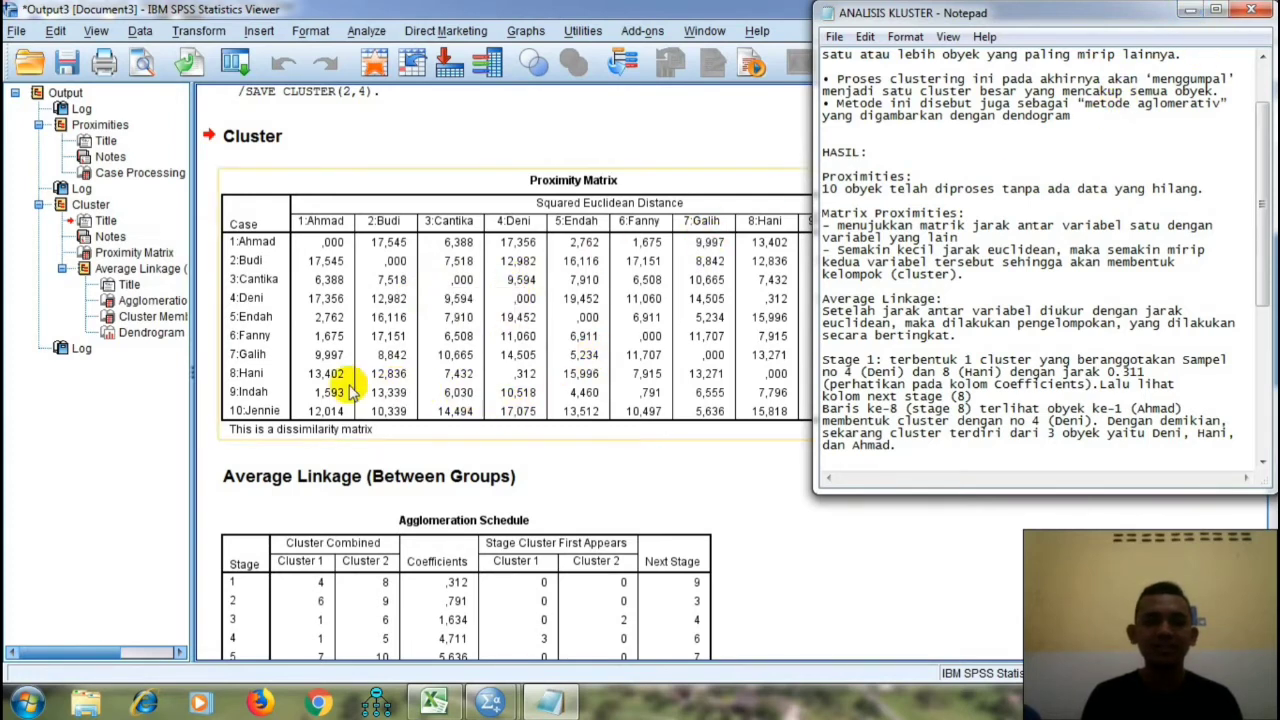
scroll(545, 360, "down", 1)
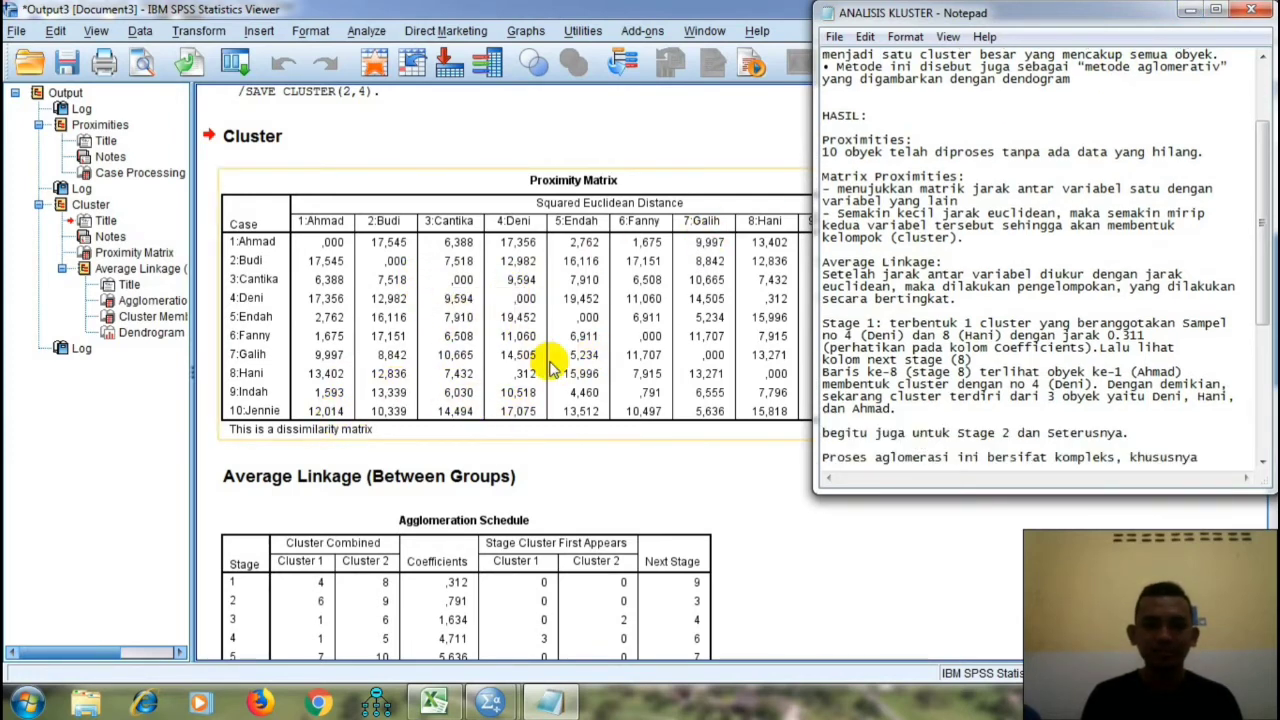
left_click(835, 567)
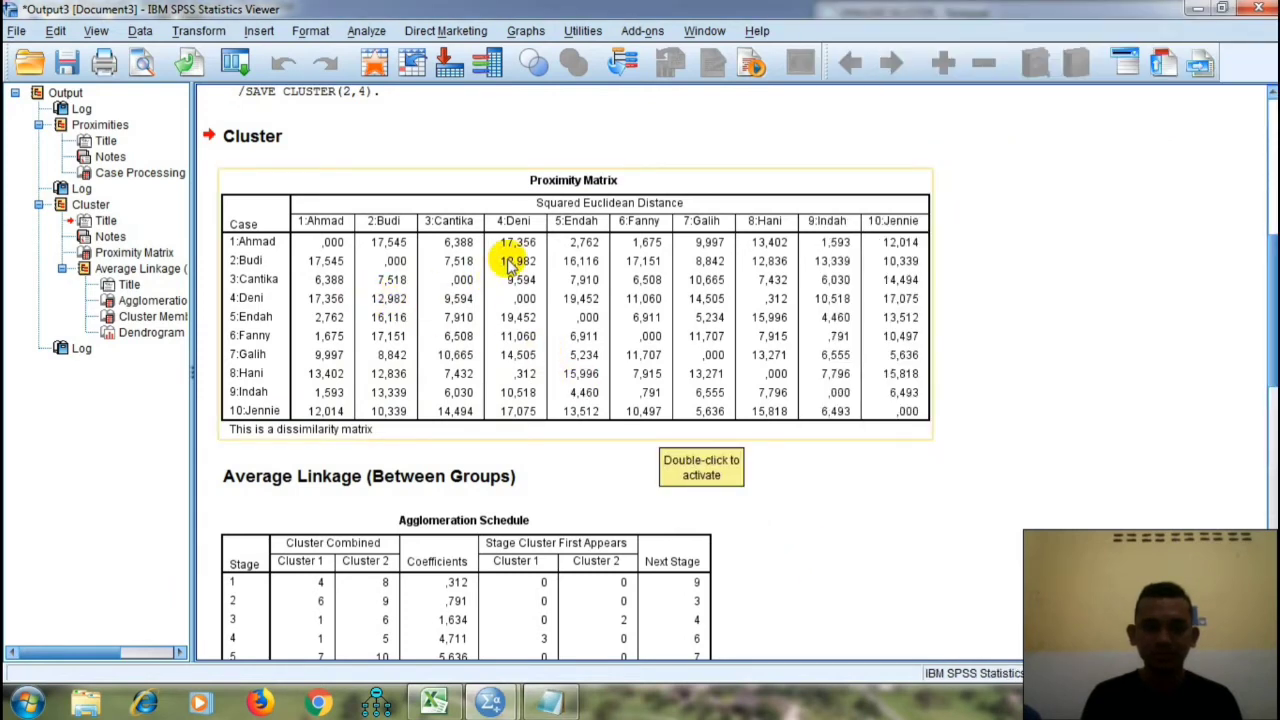
Compare the Average Linkage introduction in the ANALISIS KLUSTER Notepad file with the Proximity Matrix distances and the Agglomeration Schedule.
scroll(510, 263, "down", 3)
scroll(507, 263, "down", 2)
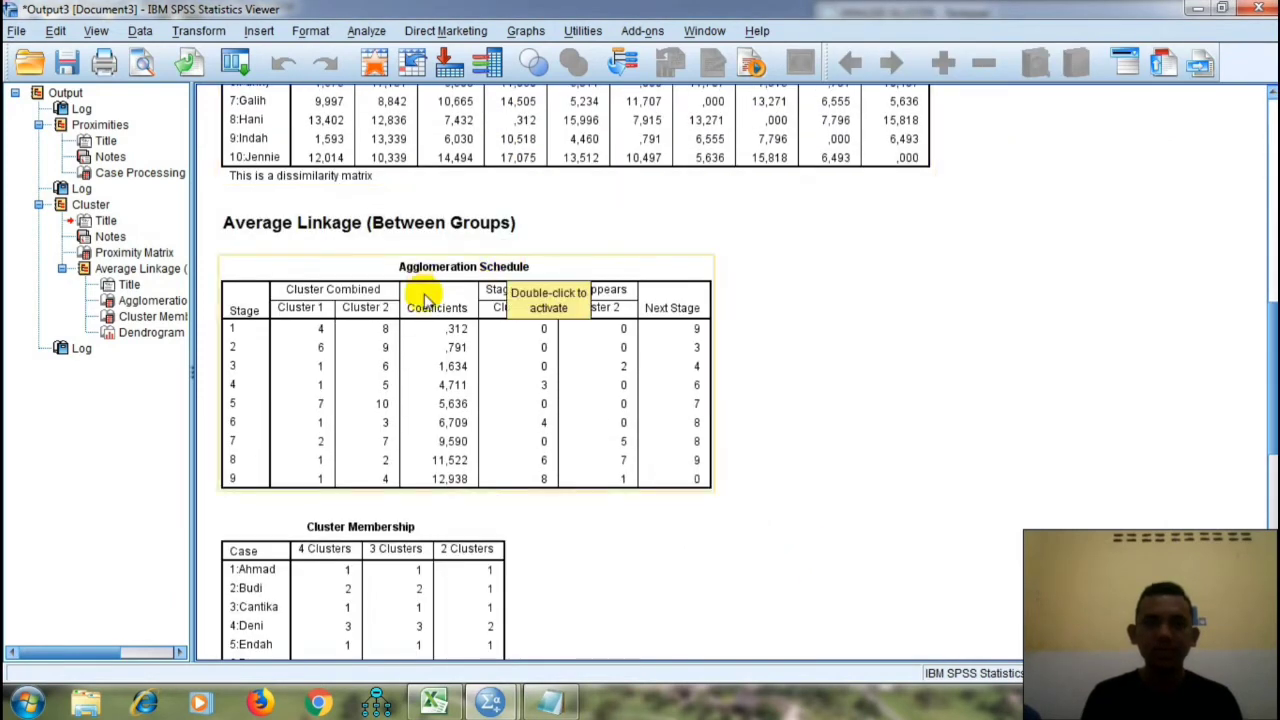
left_click(549, 703)
scroll(848, 285, "down", 1)
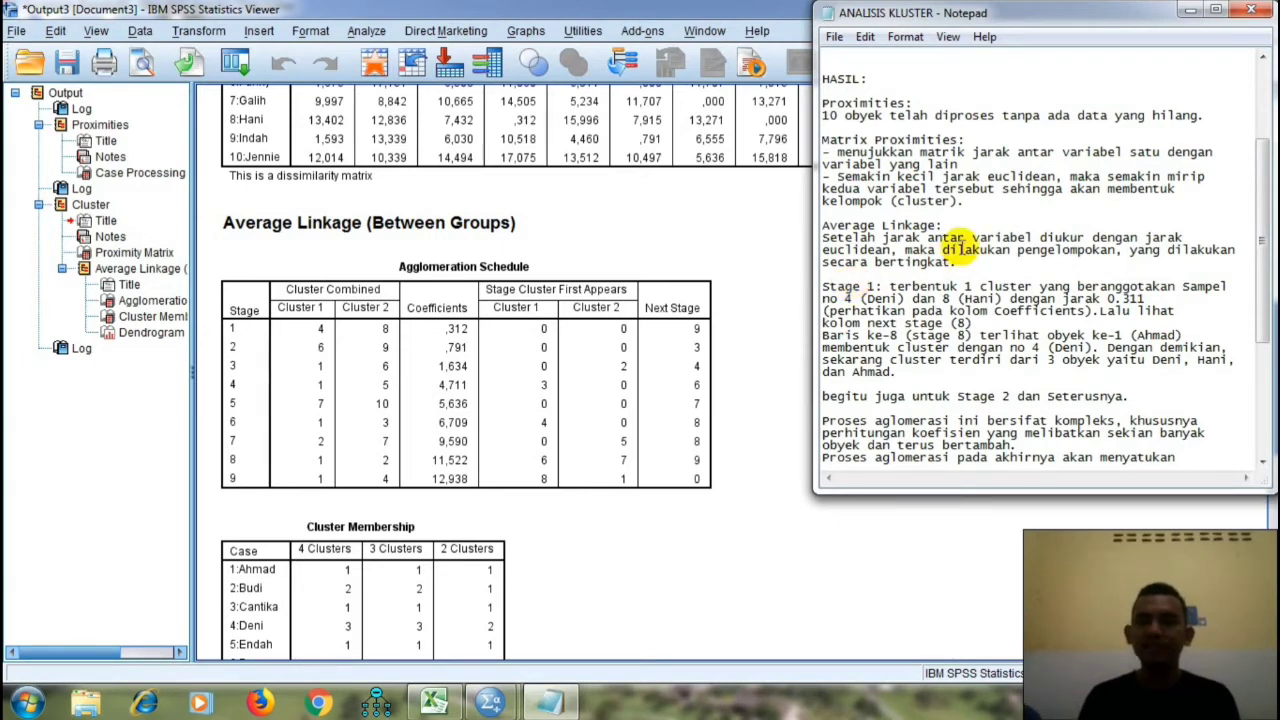
scroll(425, 160, "up", 1)
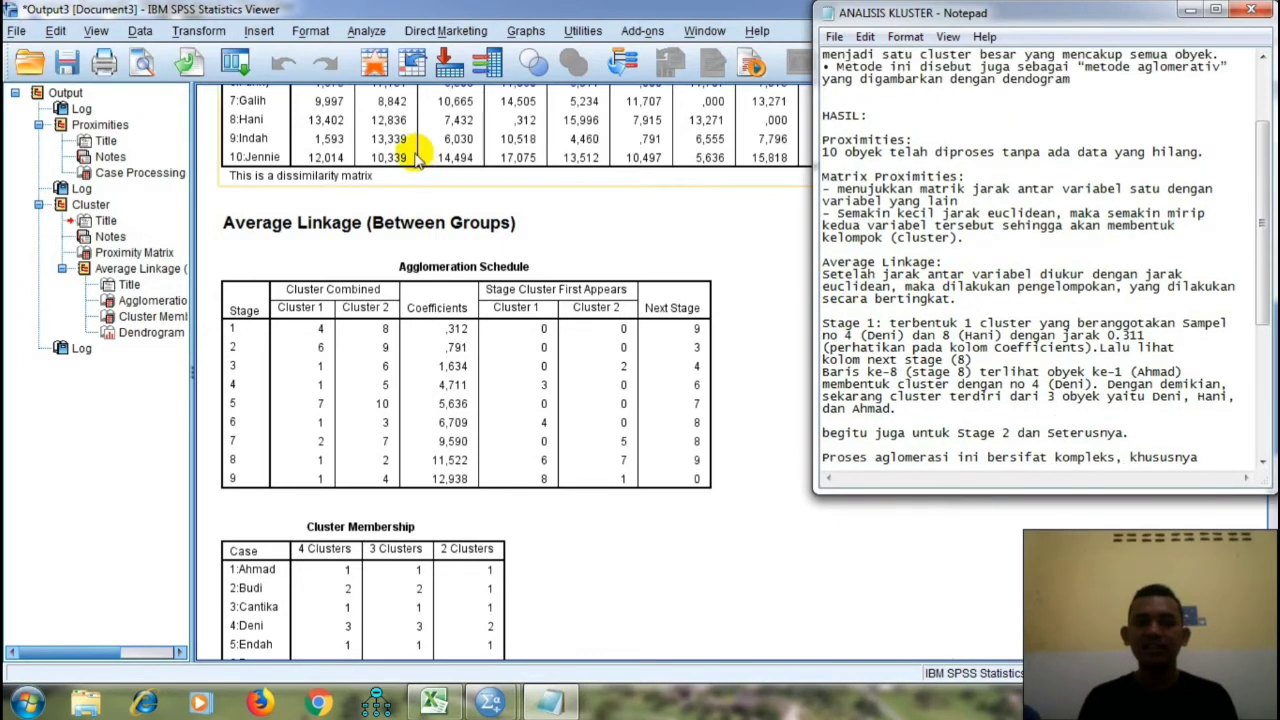
left_click(455, 150)
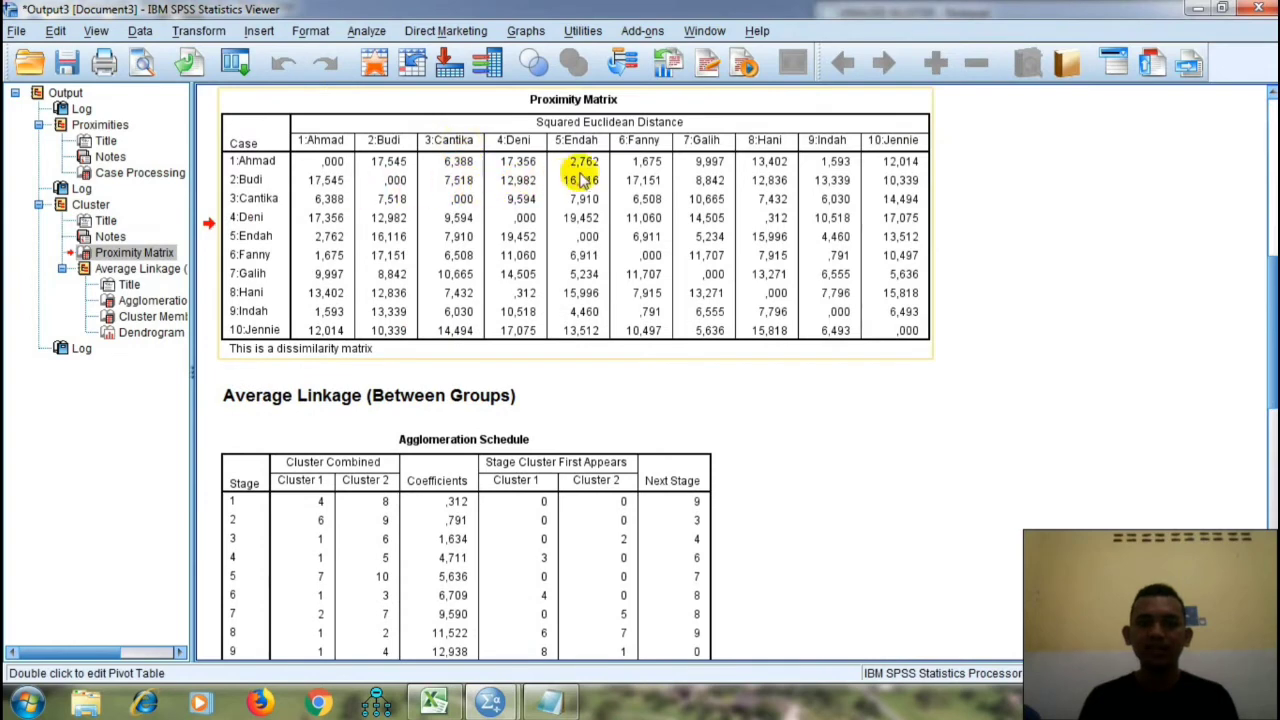
left_click(600, 630)
key("alt+Tab")
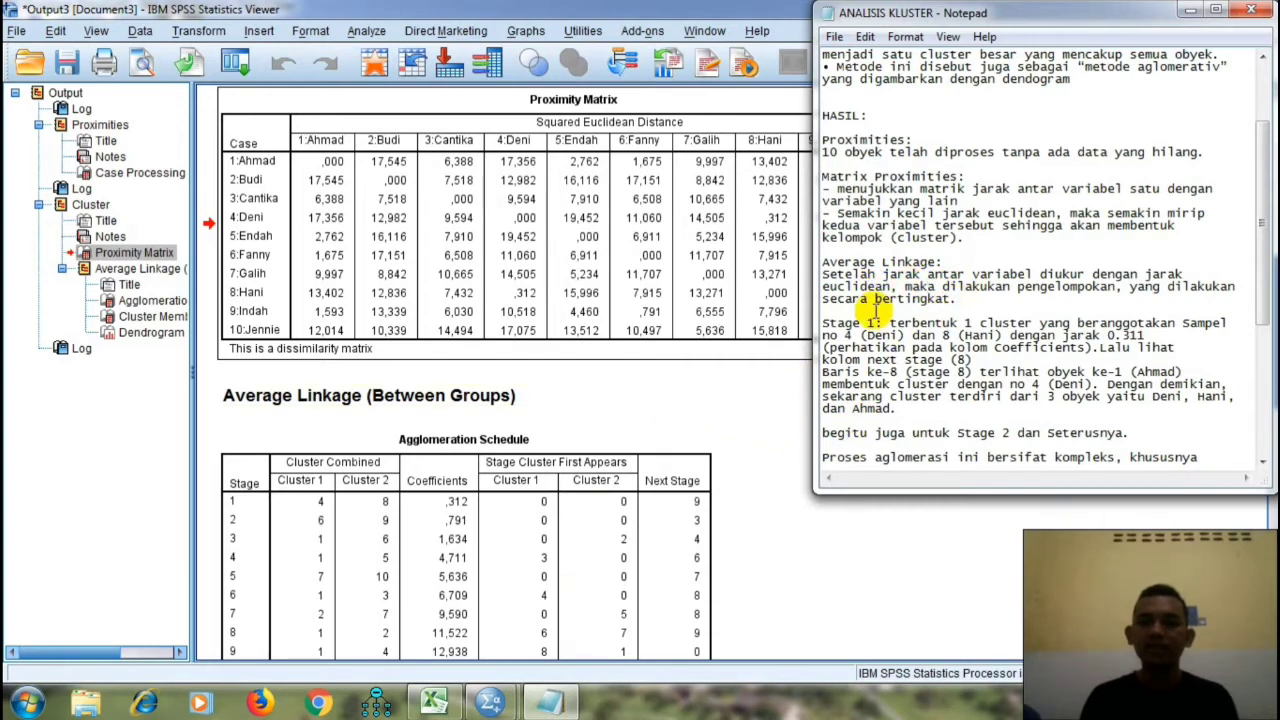
left_click(595, 470)
left_click(694, 423)
scroll(694, 423, "down", 3)
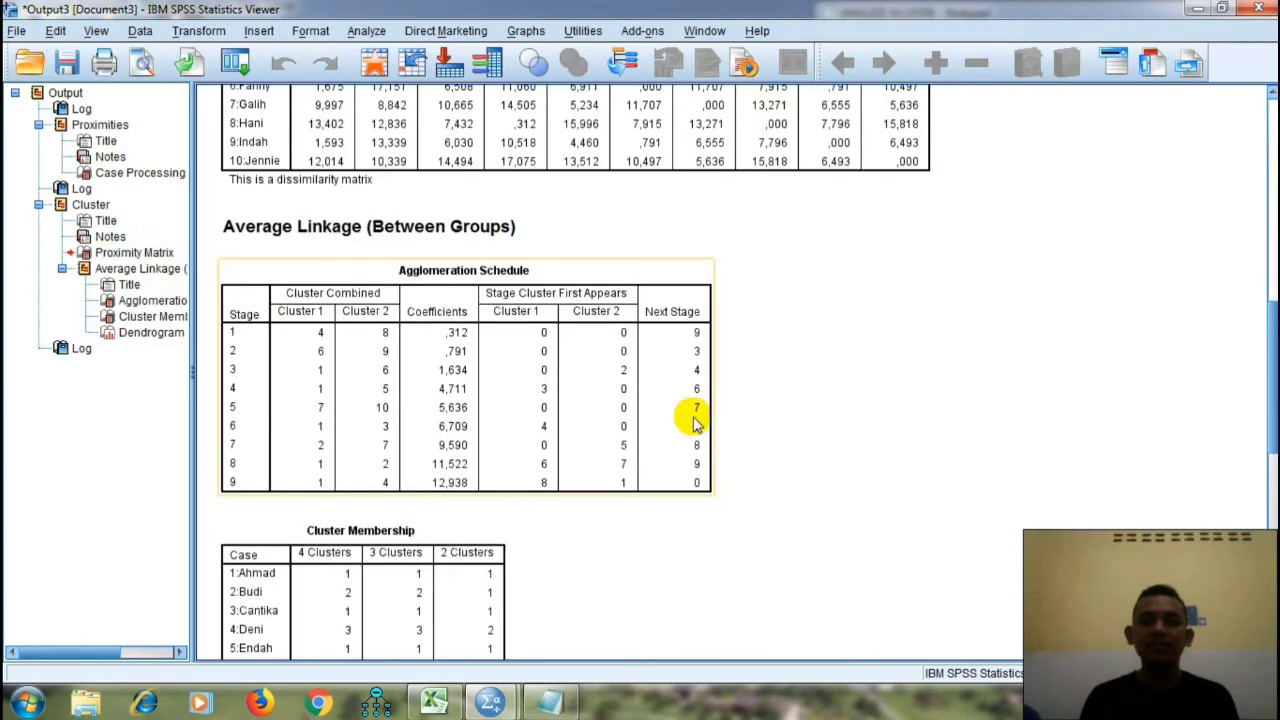
Trace stage 1 of the Agglomeration Schedule through its combined clusters, coefficient and next stage, using the Stage 1 explanation in the Notepad file.
left_click(549, 700)
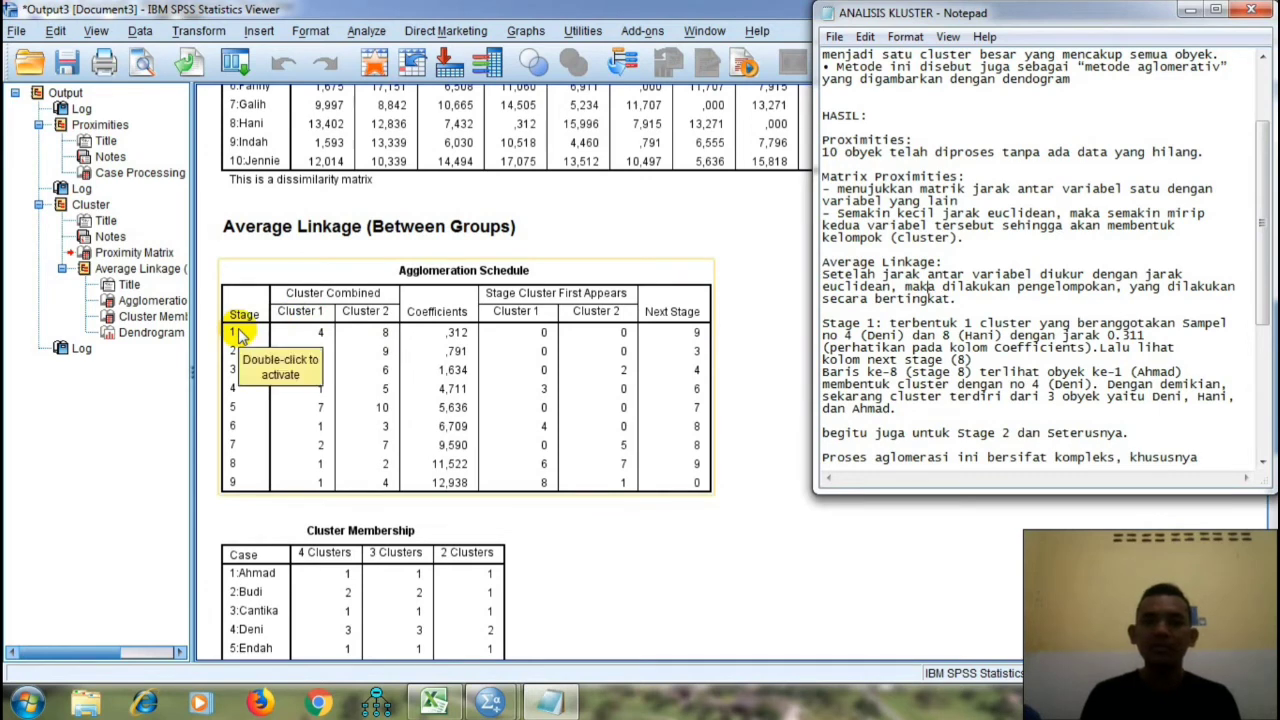
left_click(325, 335)
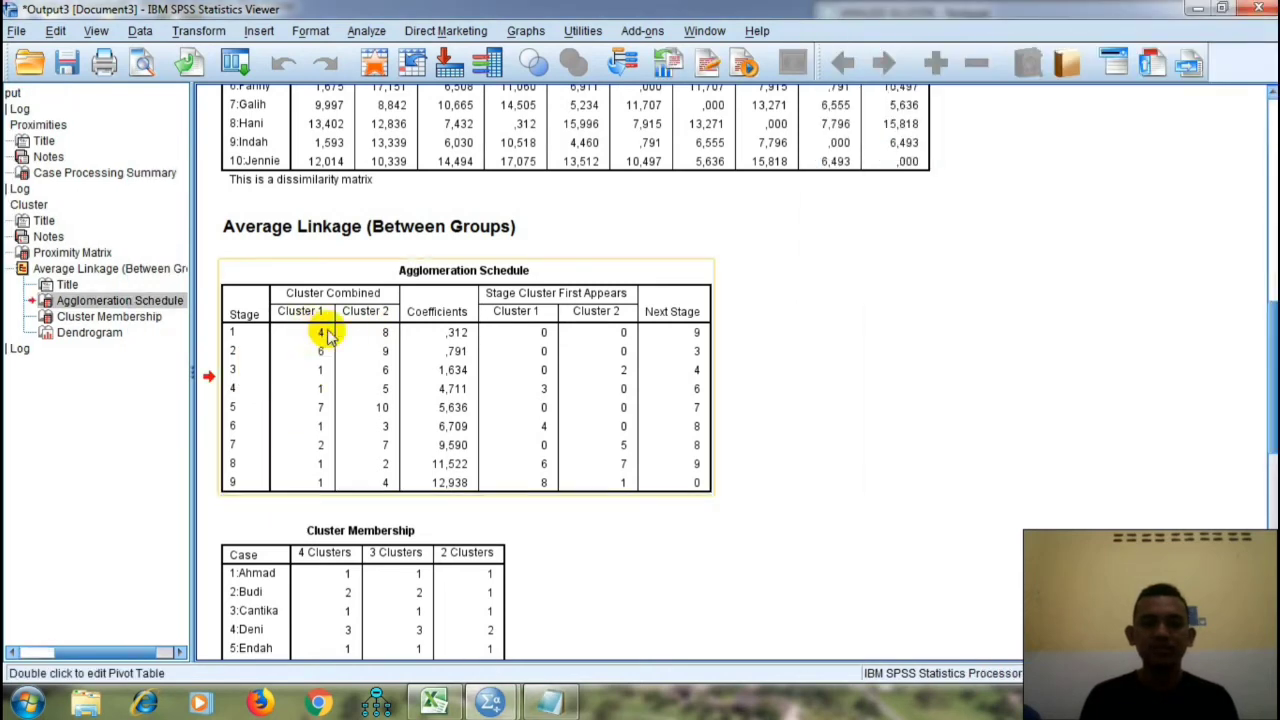
left_click(549, 703)
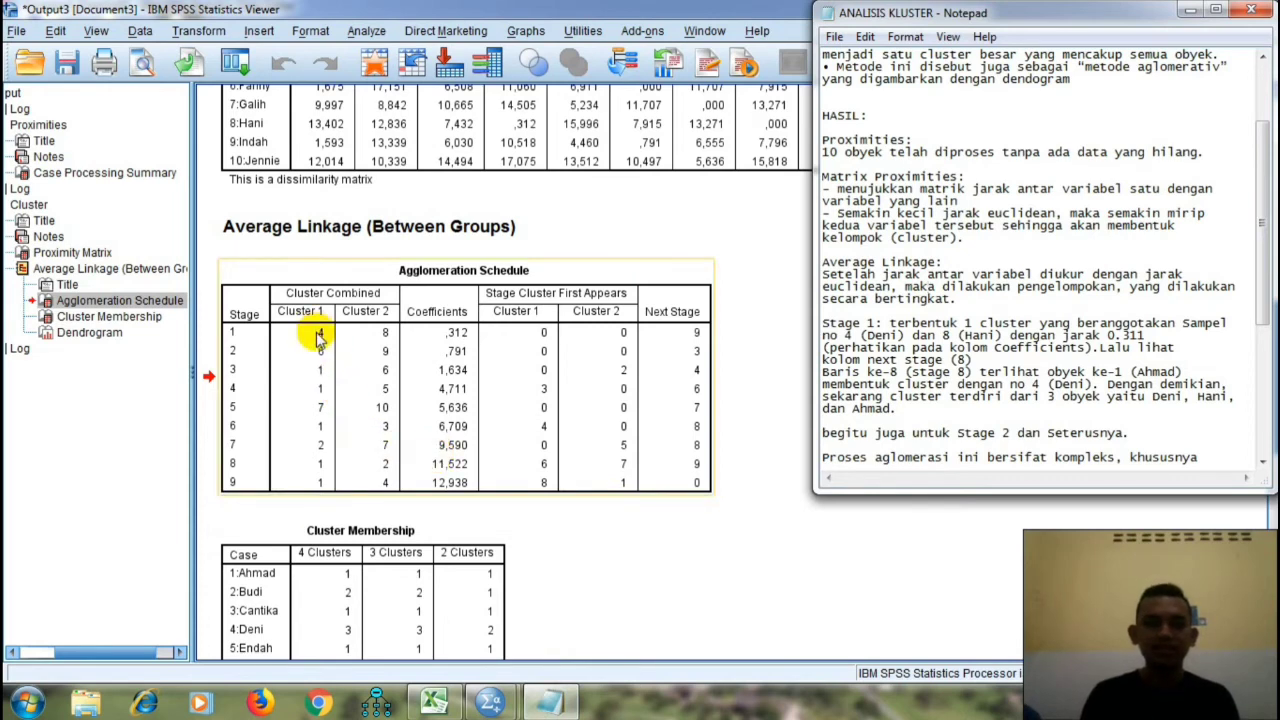
scroll(318, 340, "up", 1)
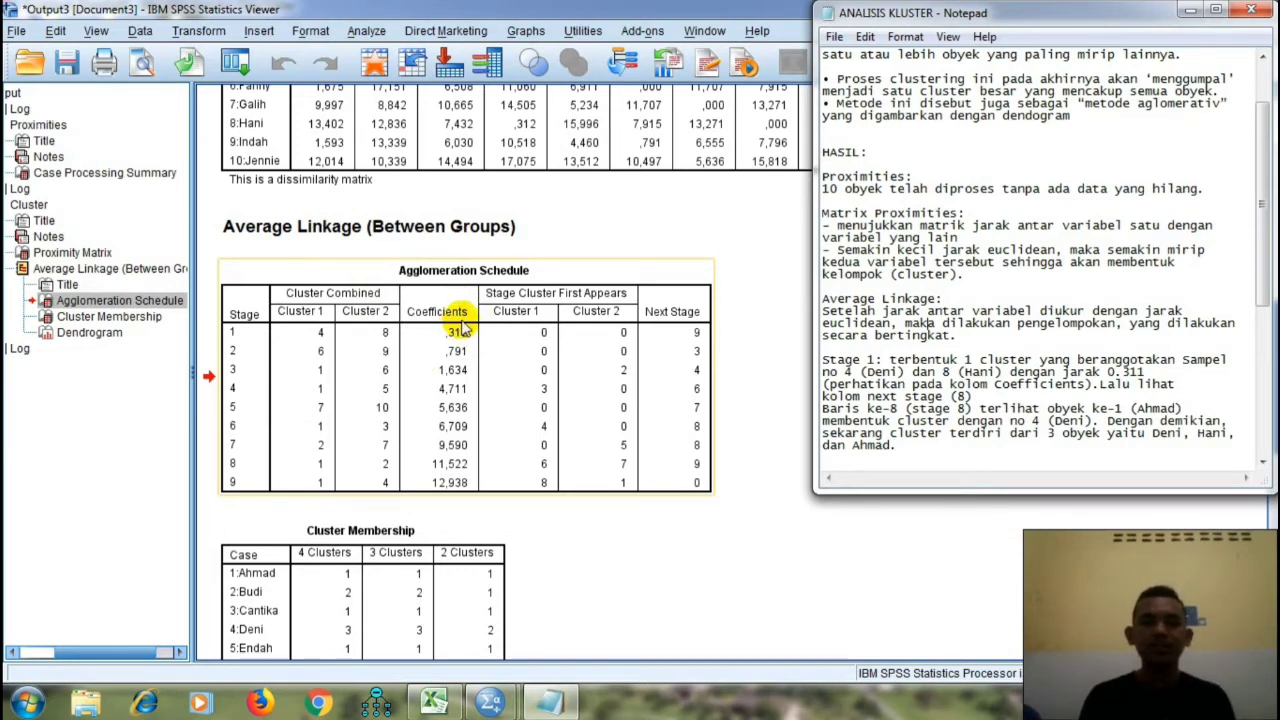
left_click(1191, 13)
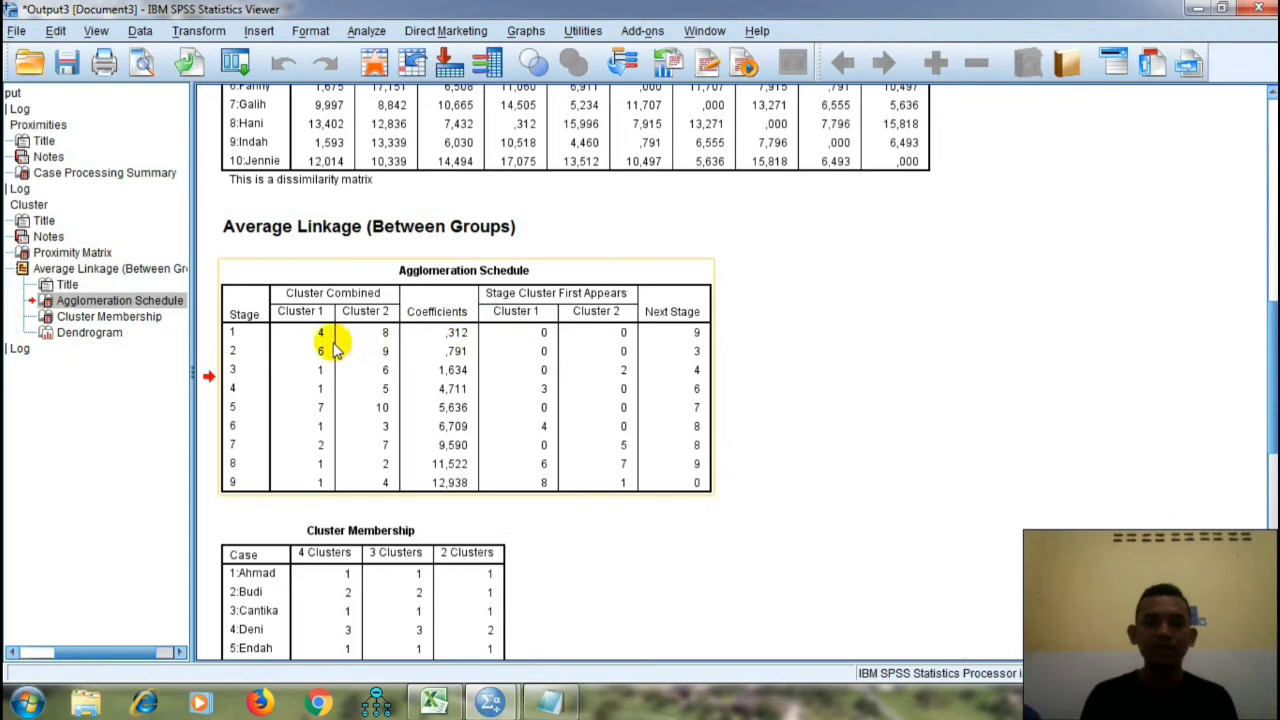
left_click(555, 704)
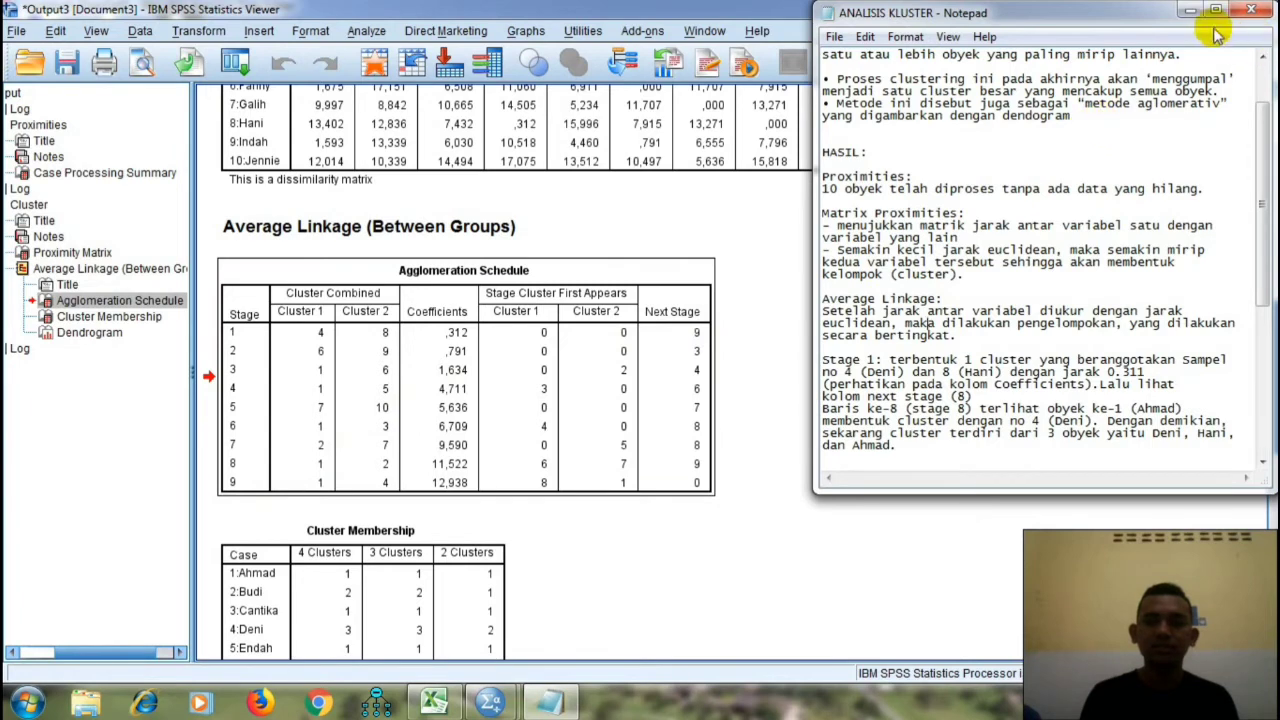
left_click(1190, 10)
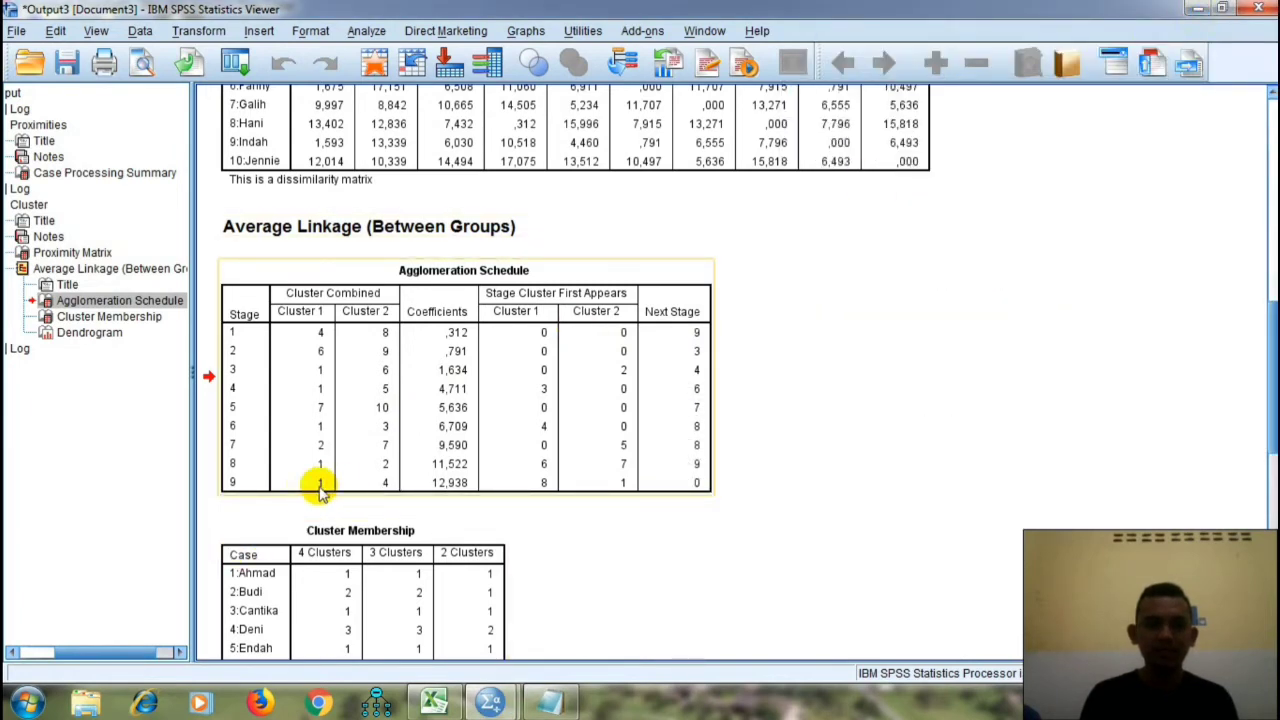
Read the Notepad remarks on stage 2 onward and the overall agglomeration process beside the Agglomeration Schedule.
left_click(549, 702)
scroll(928, 402, "down", 1)
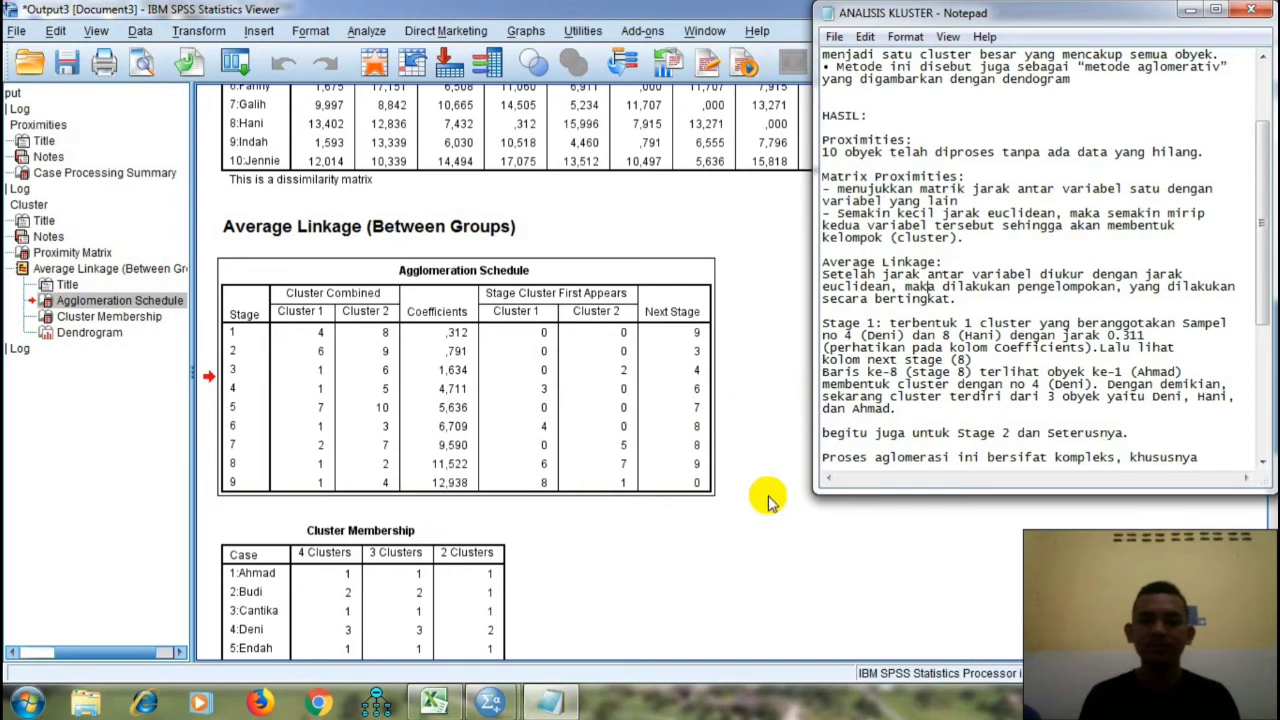
left_click(887, 408)
scroll(887, 408, "down", 4)
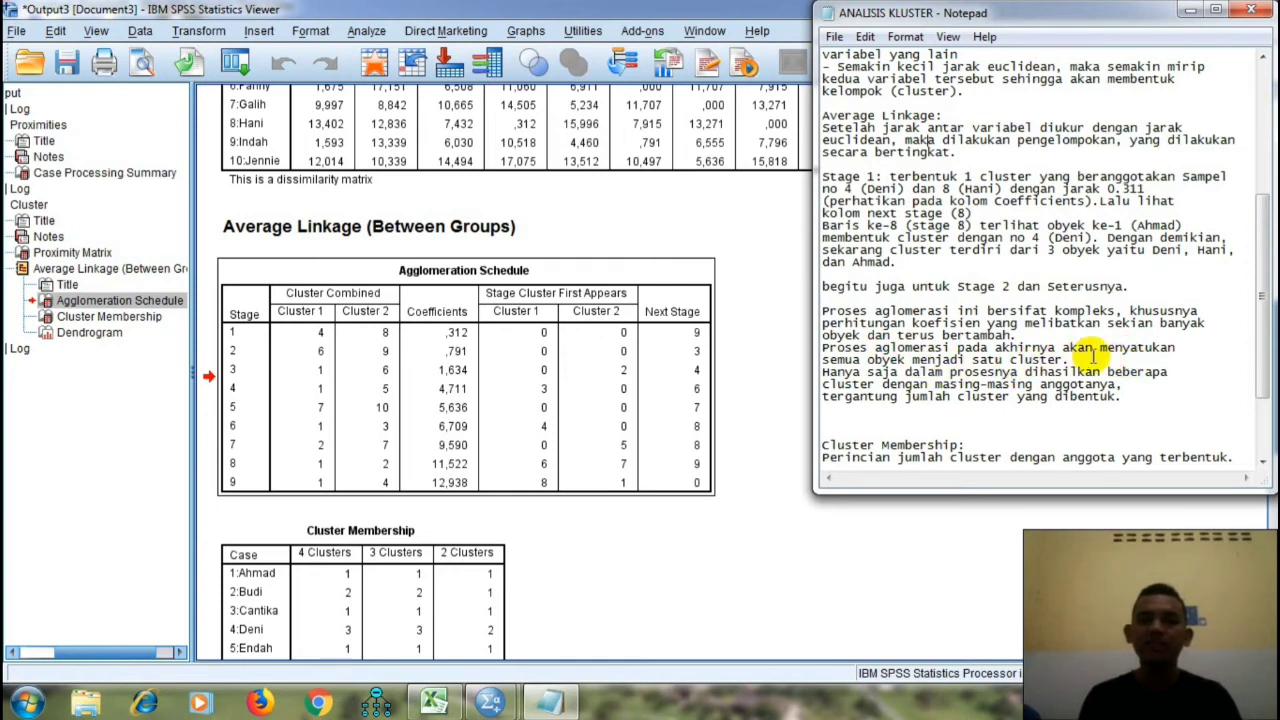
left_click(460, 405)
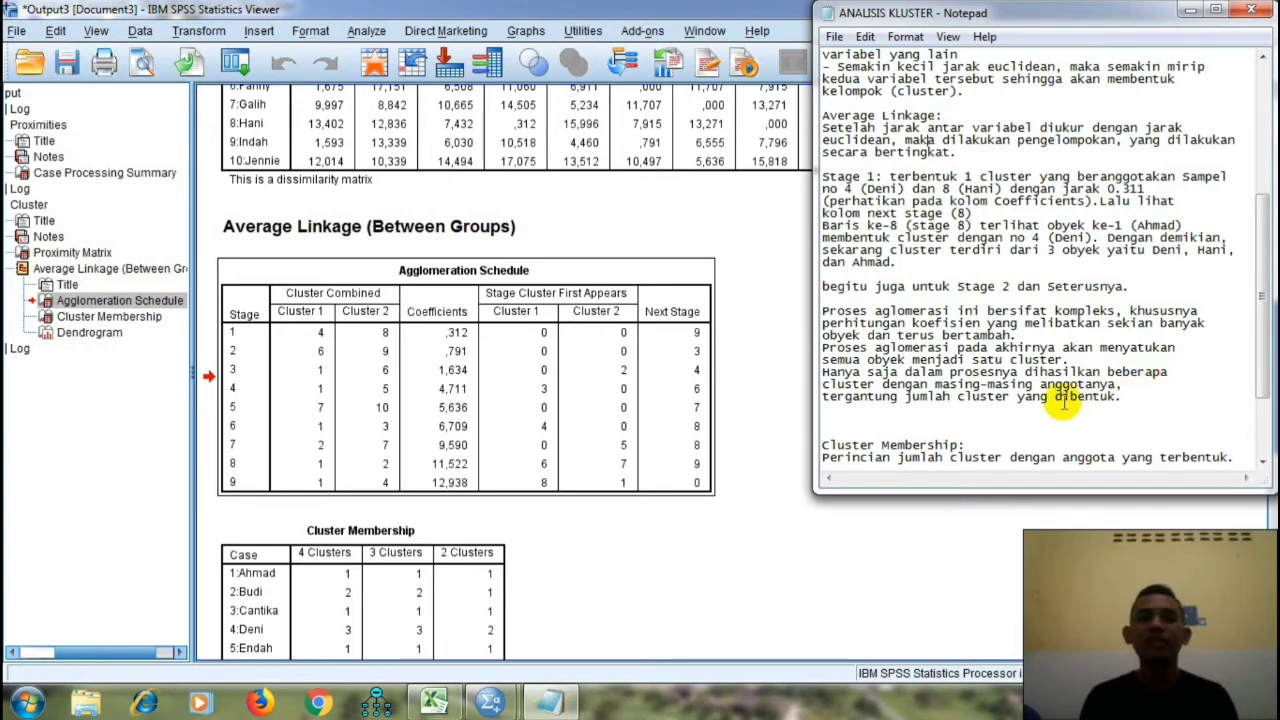
Examine each student's assignment in the 4, 3 and 2 Clusters columns of the Cluster Membership table, with its explanation in the Notepad file.
left_click(791, 429)
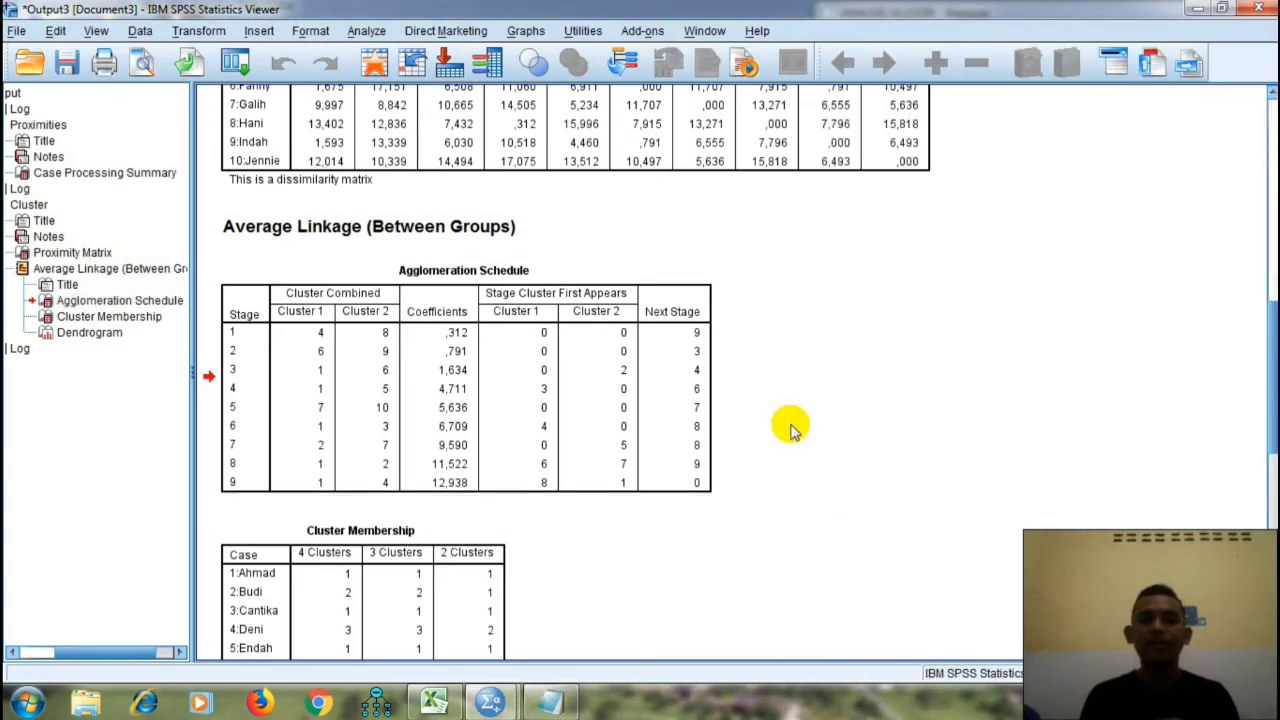
scroll(700, 400, "down", 5)
left_click(481, 407)
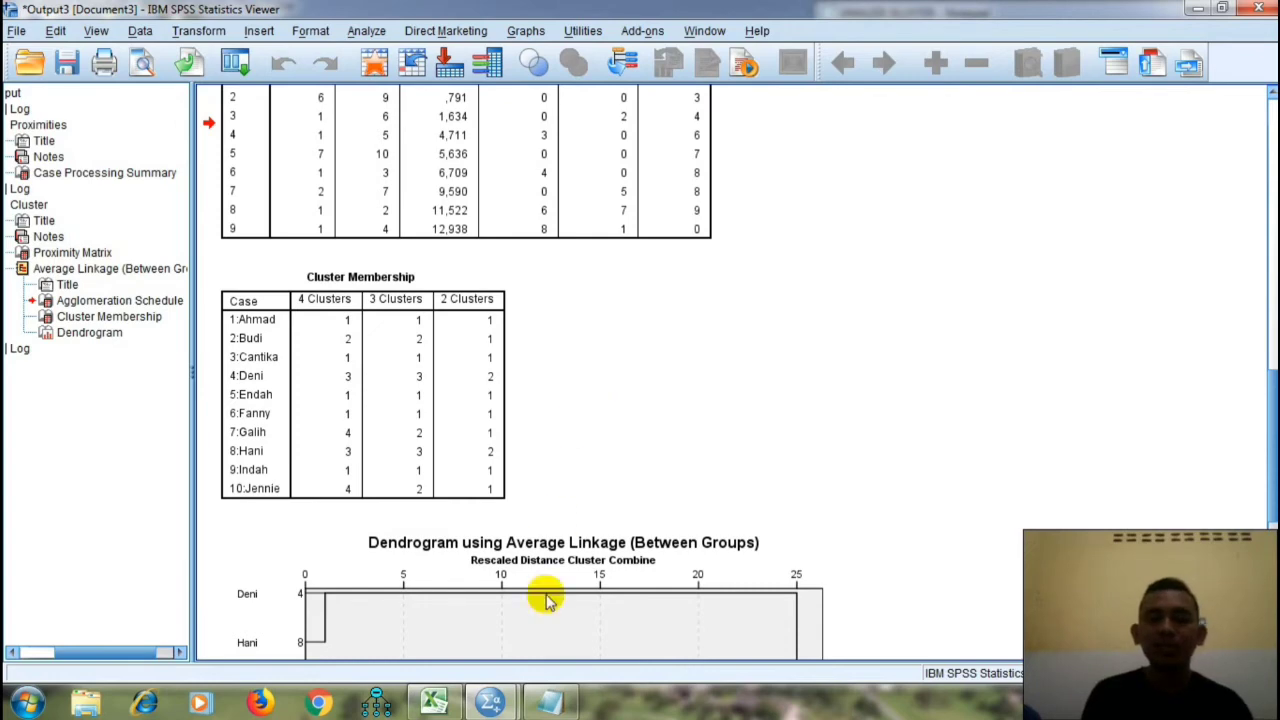
left_click(549, 702)
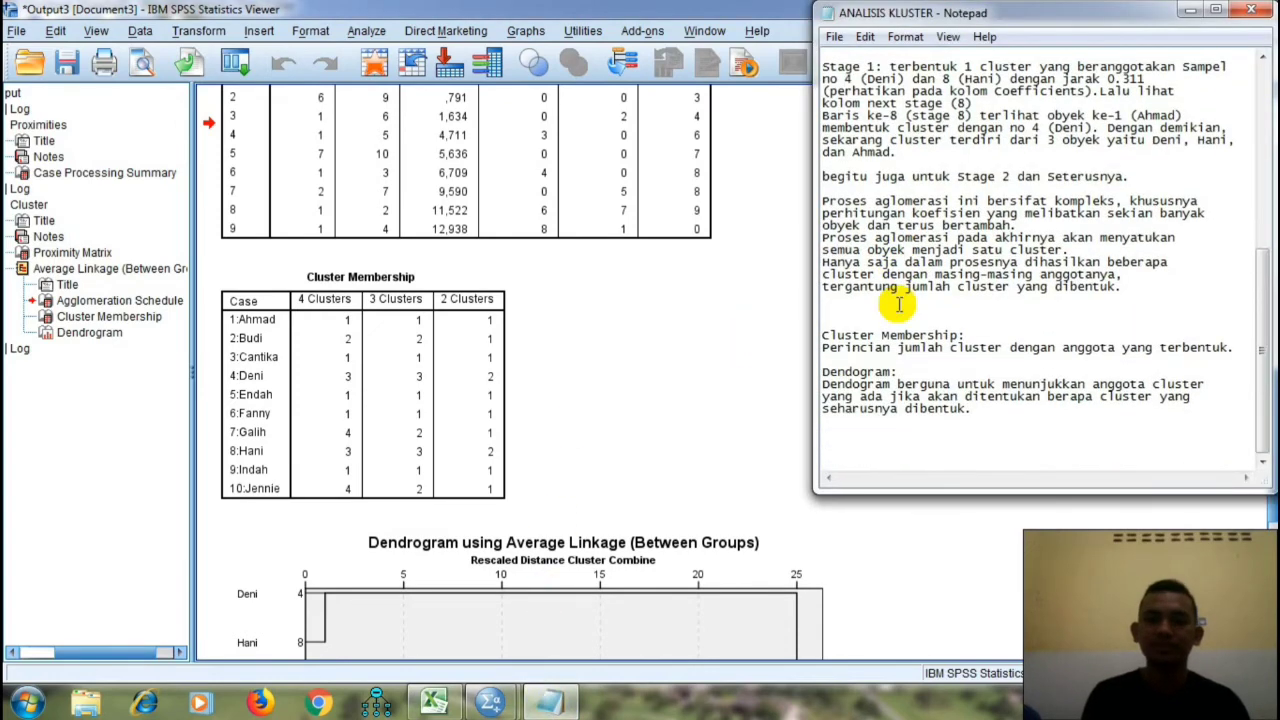
left_click(1188, 14)
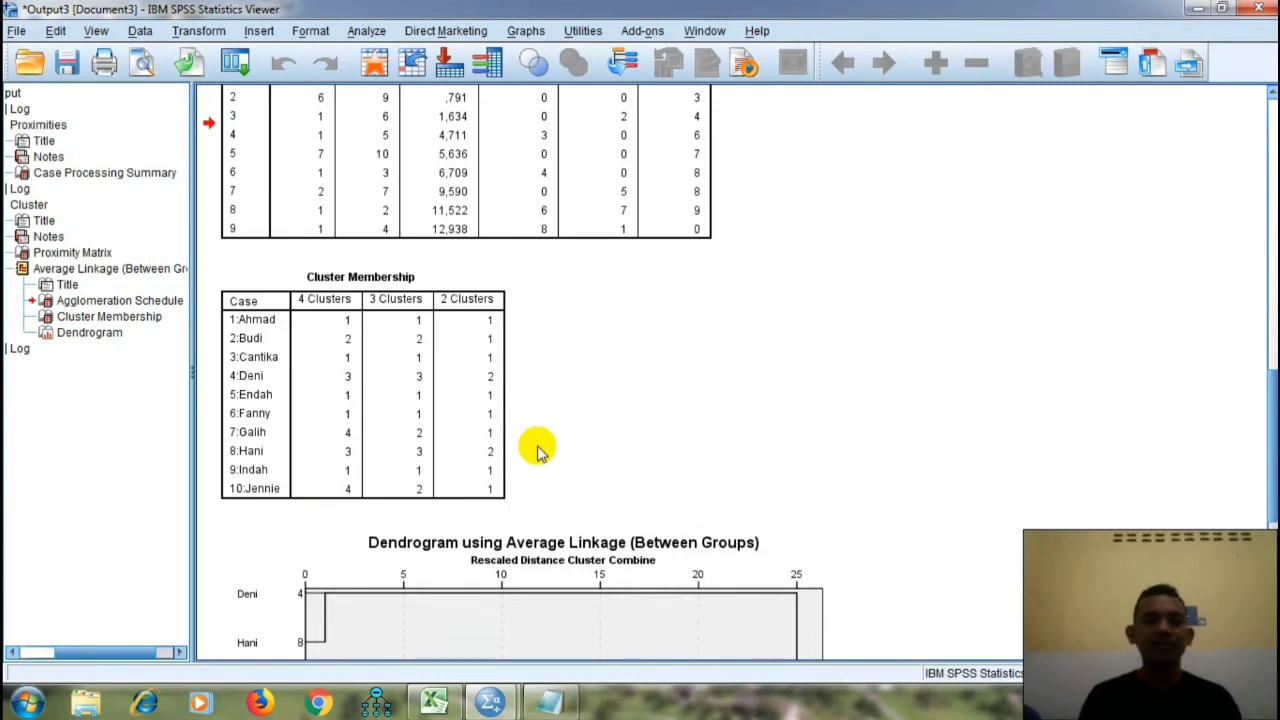
left_click(364, 427)
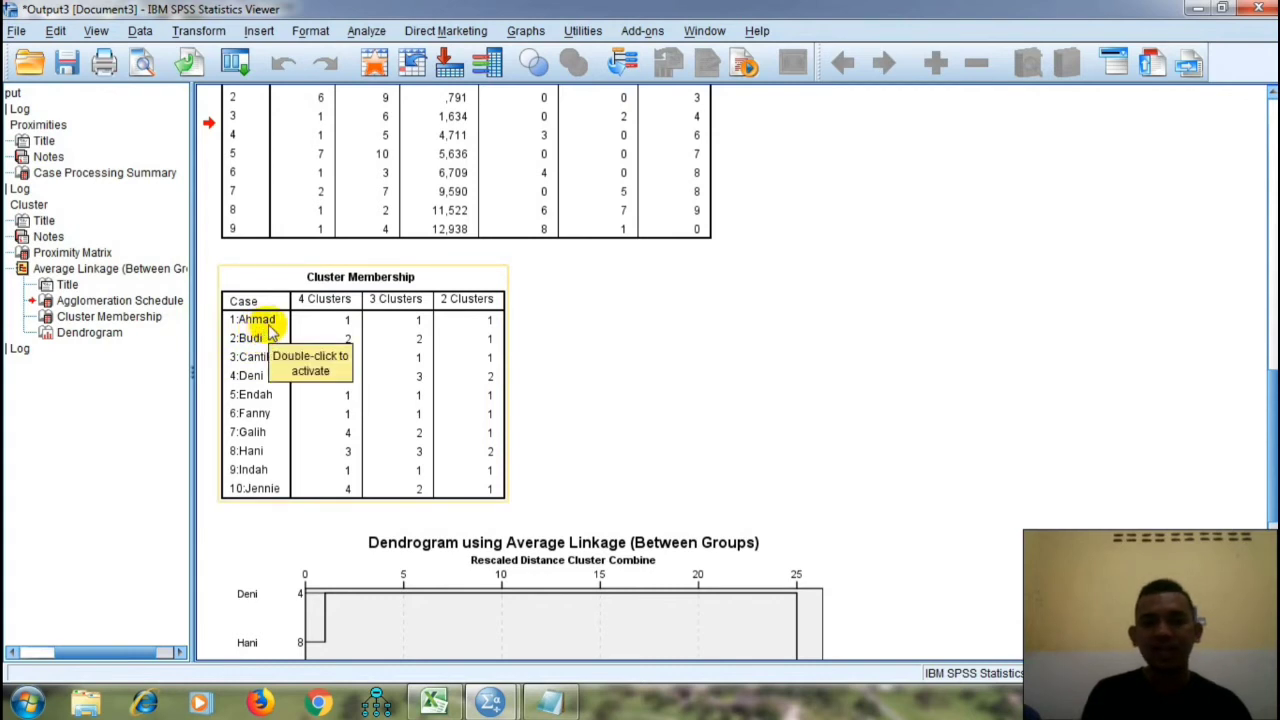
left_click(590, 344)
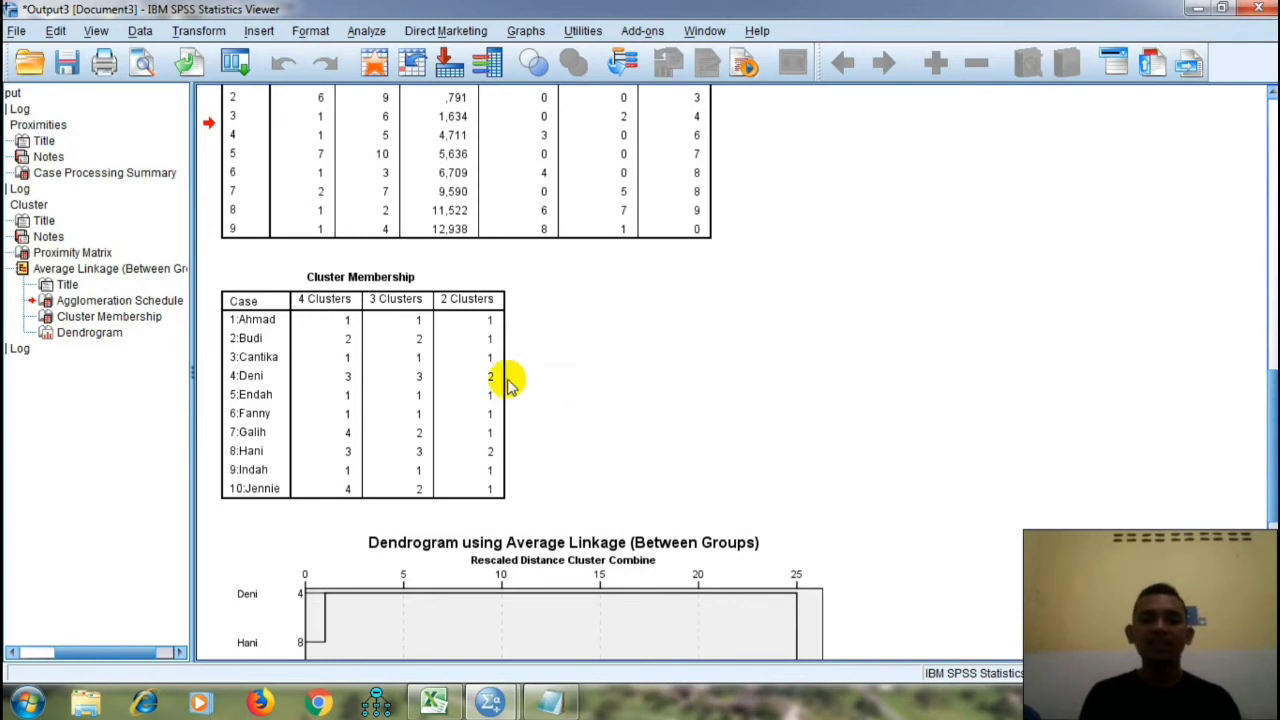
left_click(400, 312)
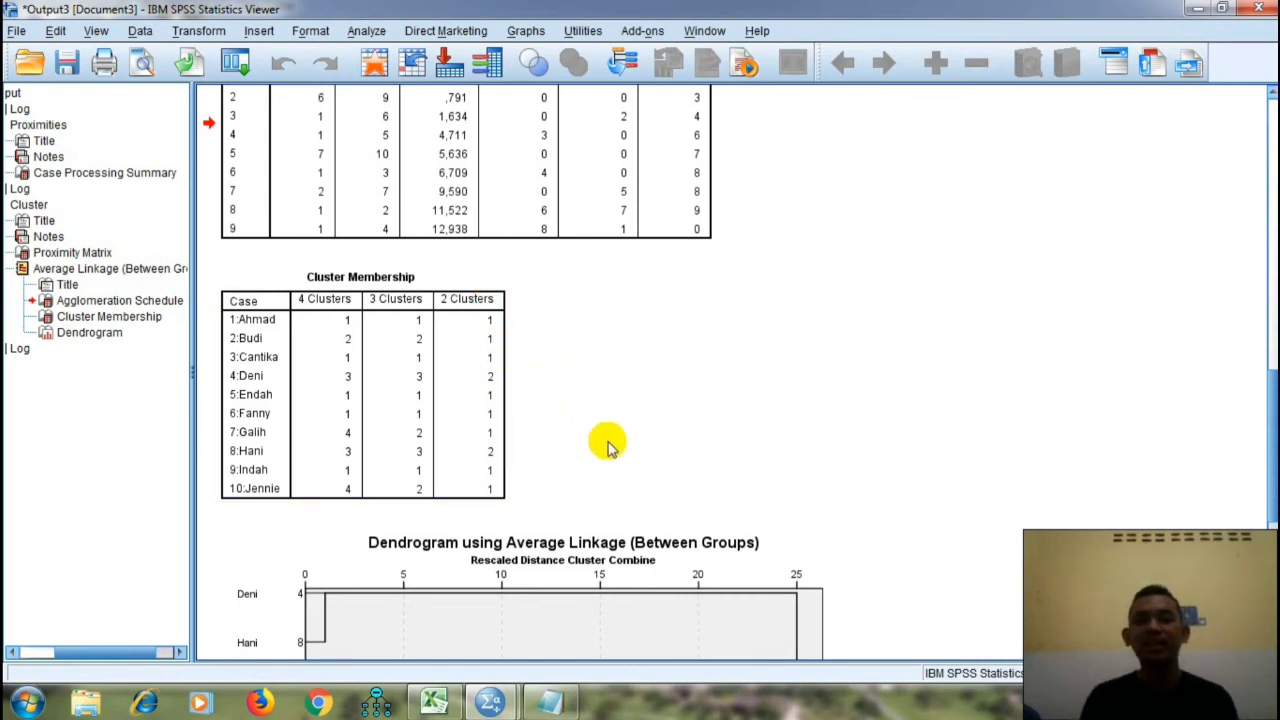
View the whole average linkage dendrogram and read the Dendogram explanation in the Notepad file.
left_click(565, 698)
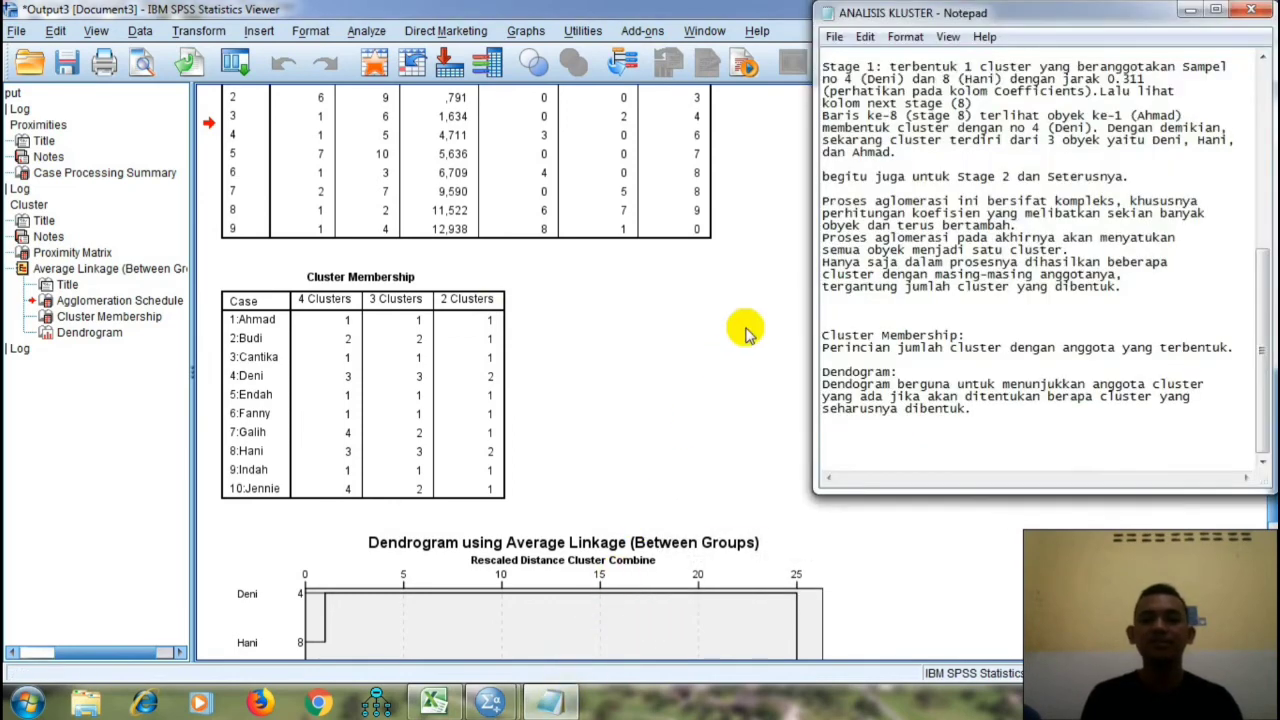
left_click(641, 356)
scroll(555, 372, "down", 3)
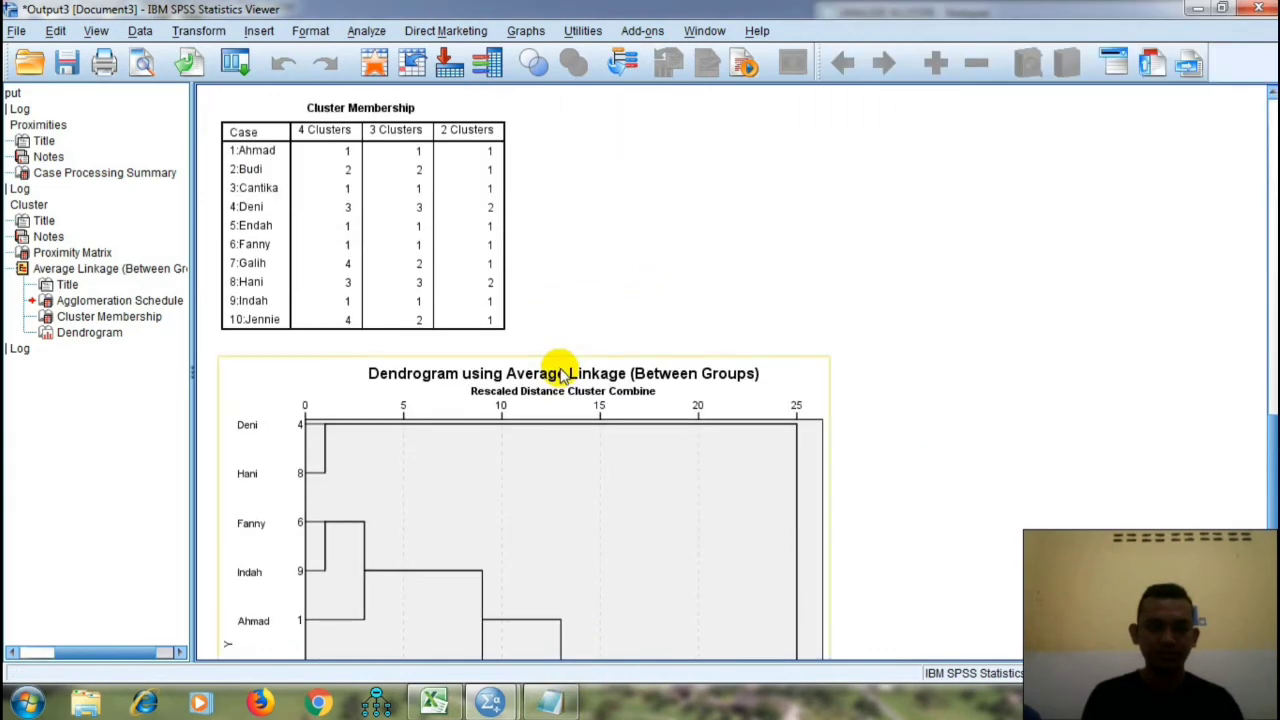
scroll(562, 375, "down", 3)
scroll(560, 370, "up", 2)
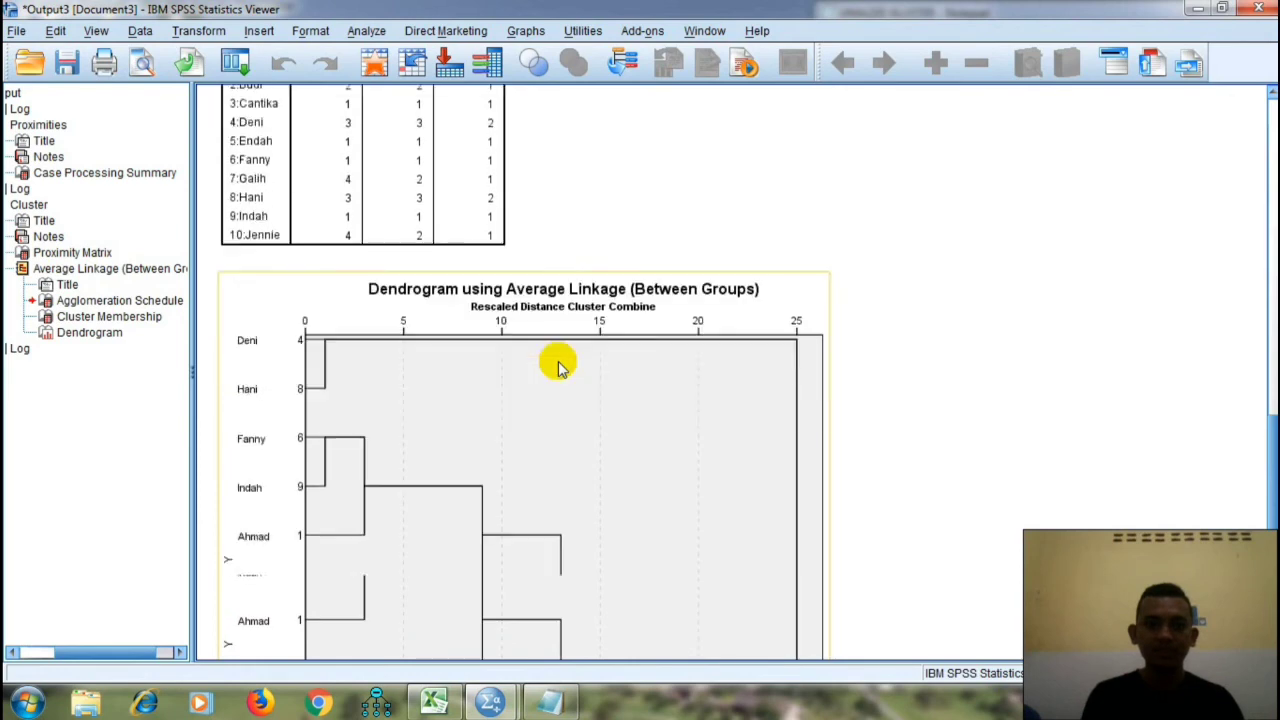
scroll(560, 367, "down", 2)
scroll(560, 367, "down", 2)
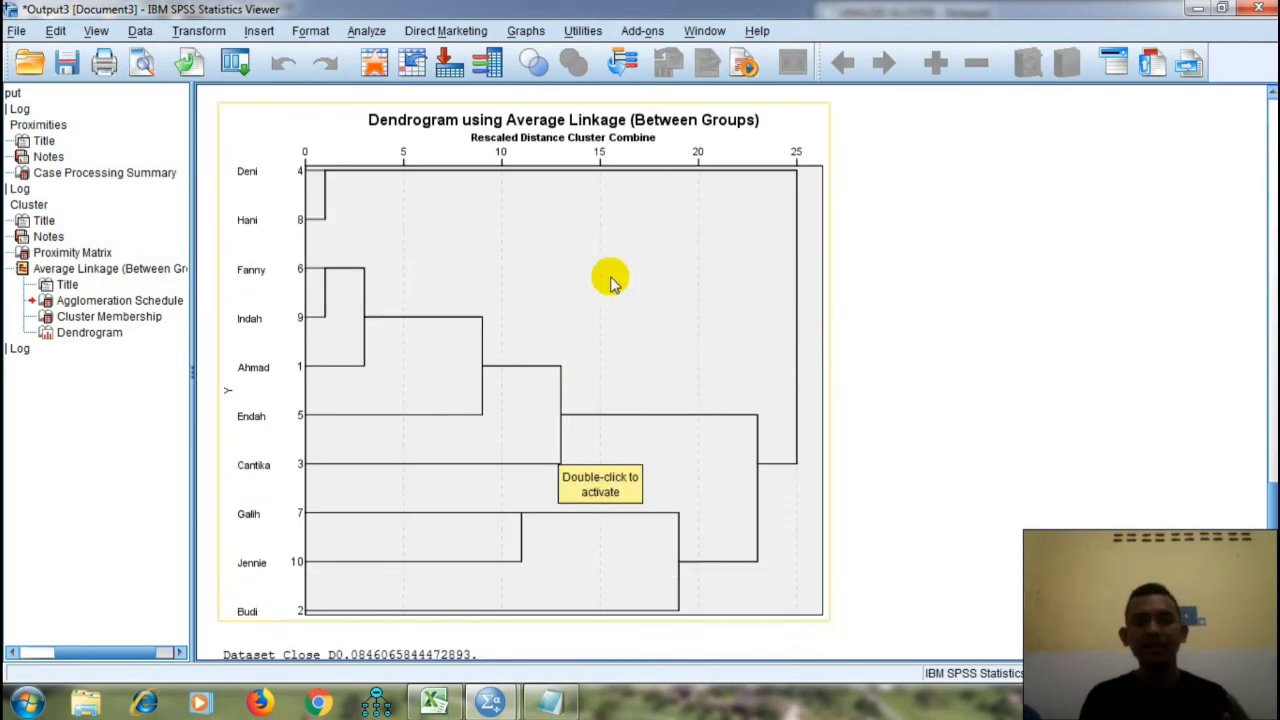
left_click(553, 703)
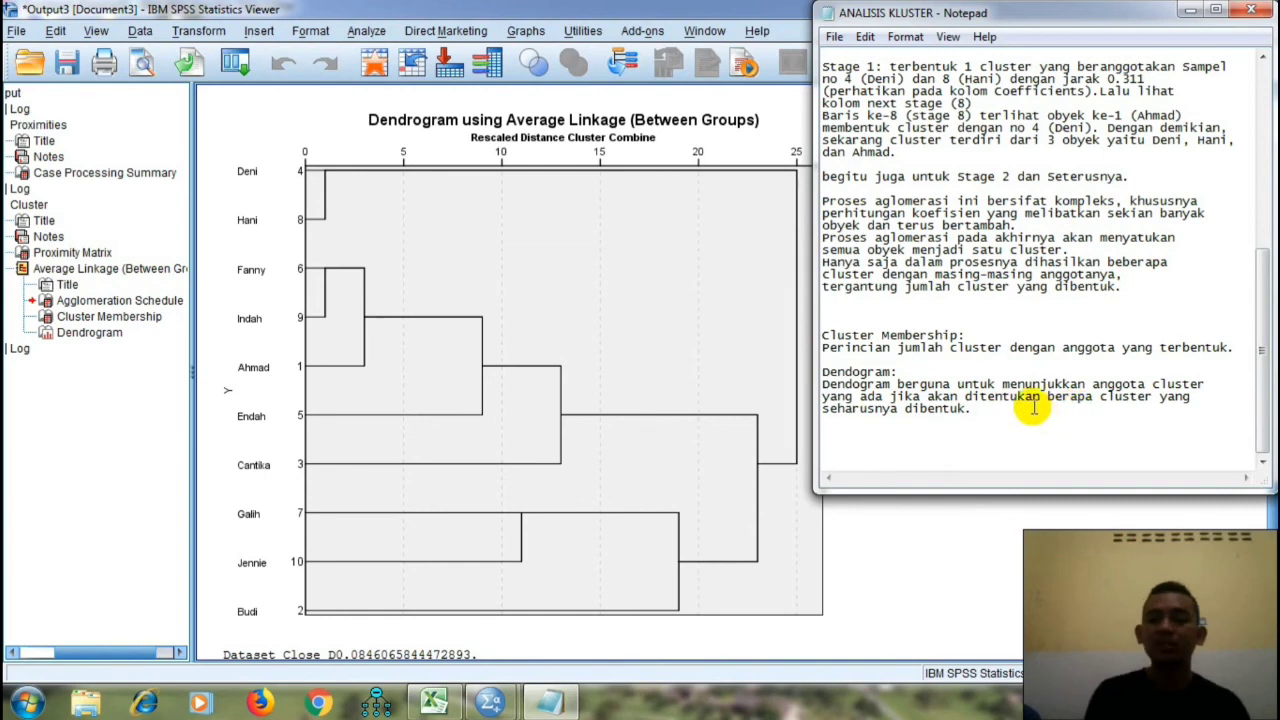
left_click(1192, 14)
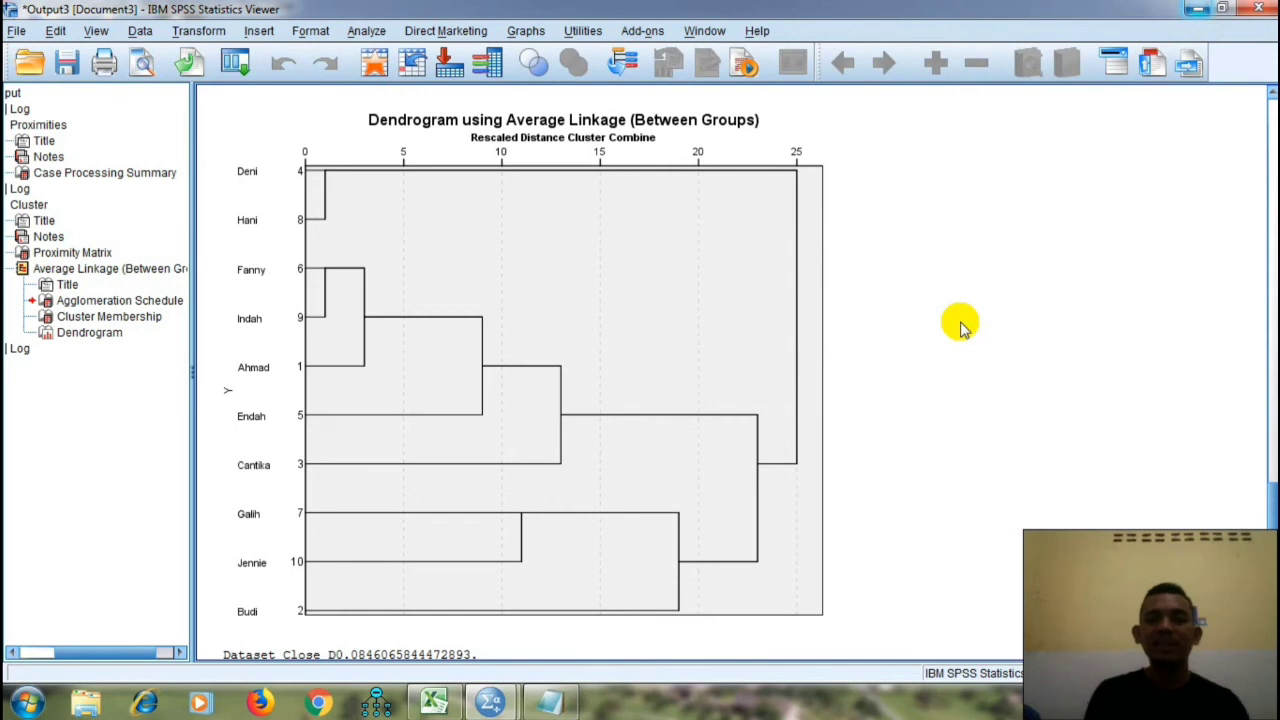
Compare the branches of the average linkage dendrogram with the groupings in the Cluster Membership table.
scroll(960, 325, "down", 1)
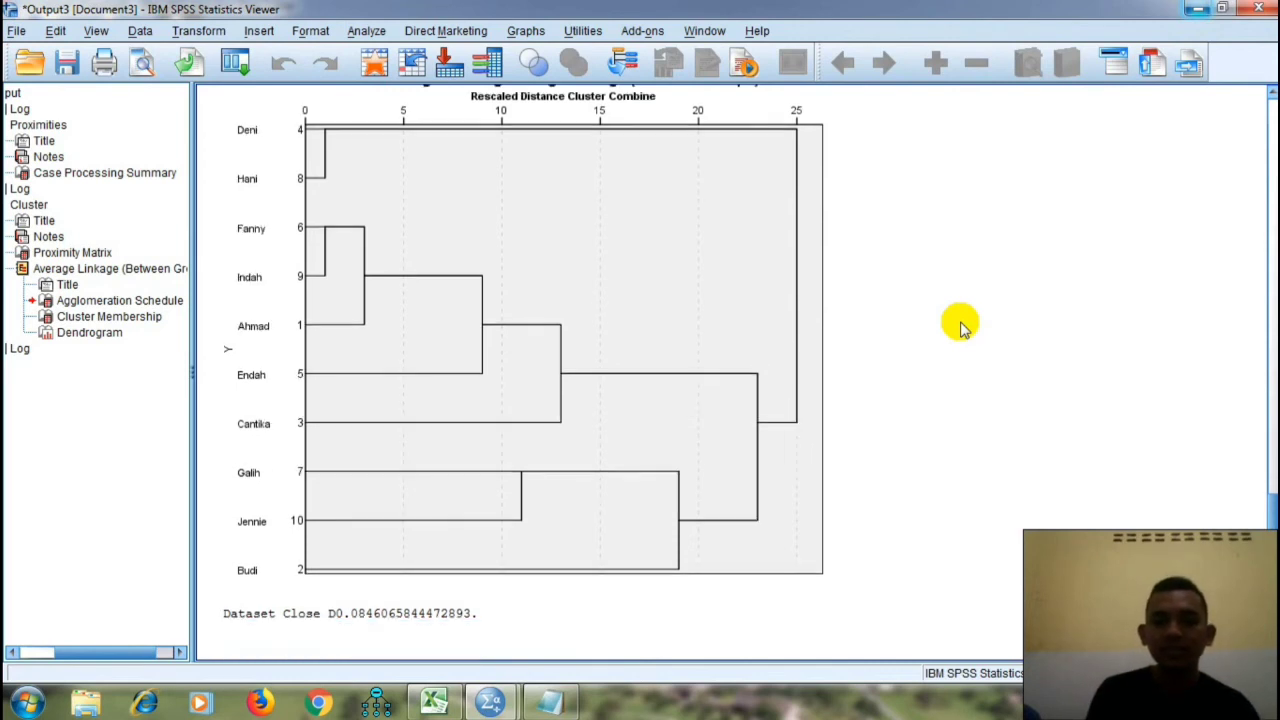
scroll(960, 325, "up", 2)
scroll(960, 325, "down", 1)
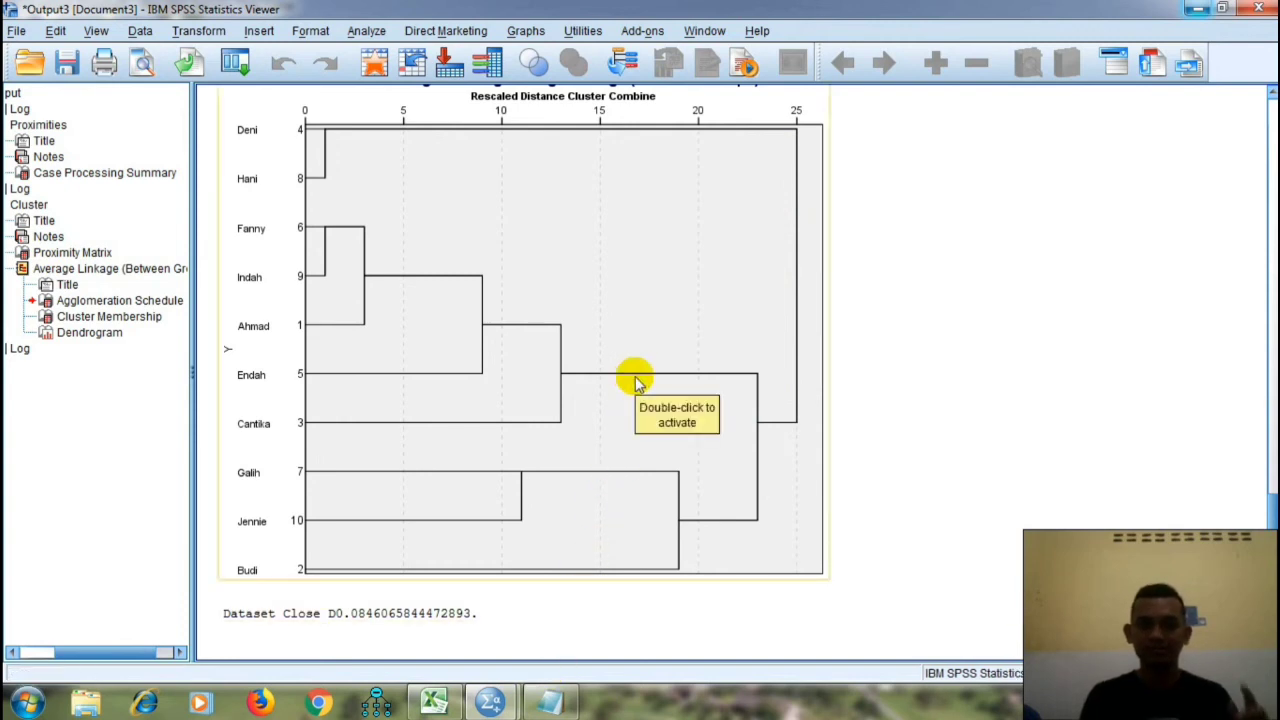
scroll(636, 378, "up", 8)
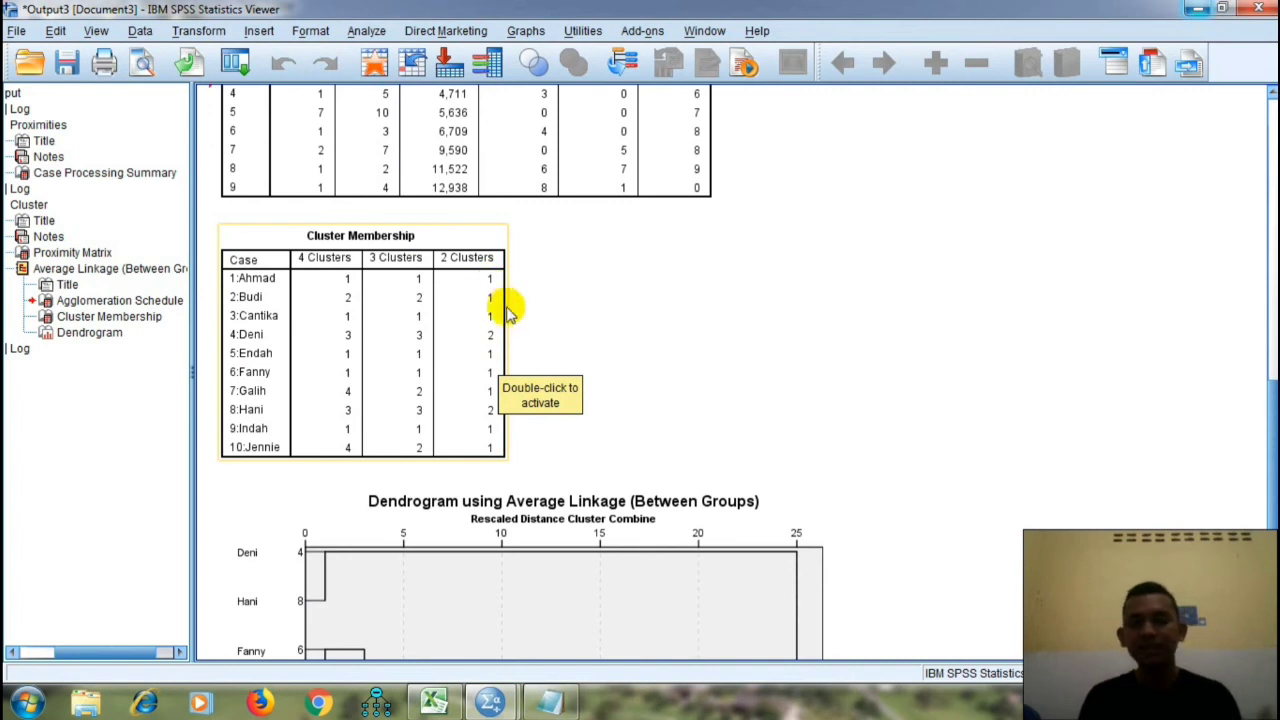
scroll(530, 340, "down", 2)
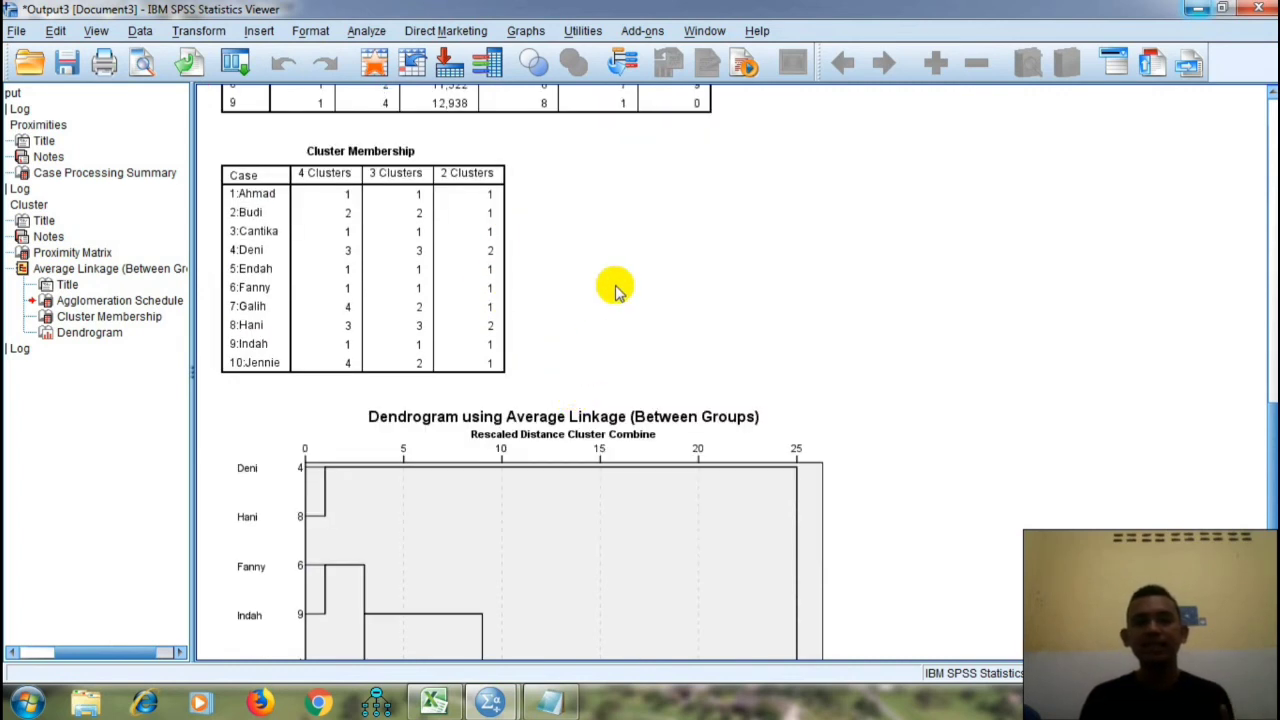
scroll(623, 303, "down", 4)
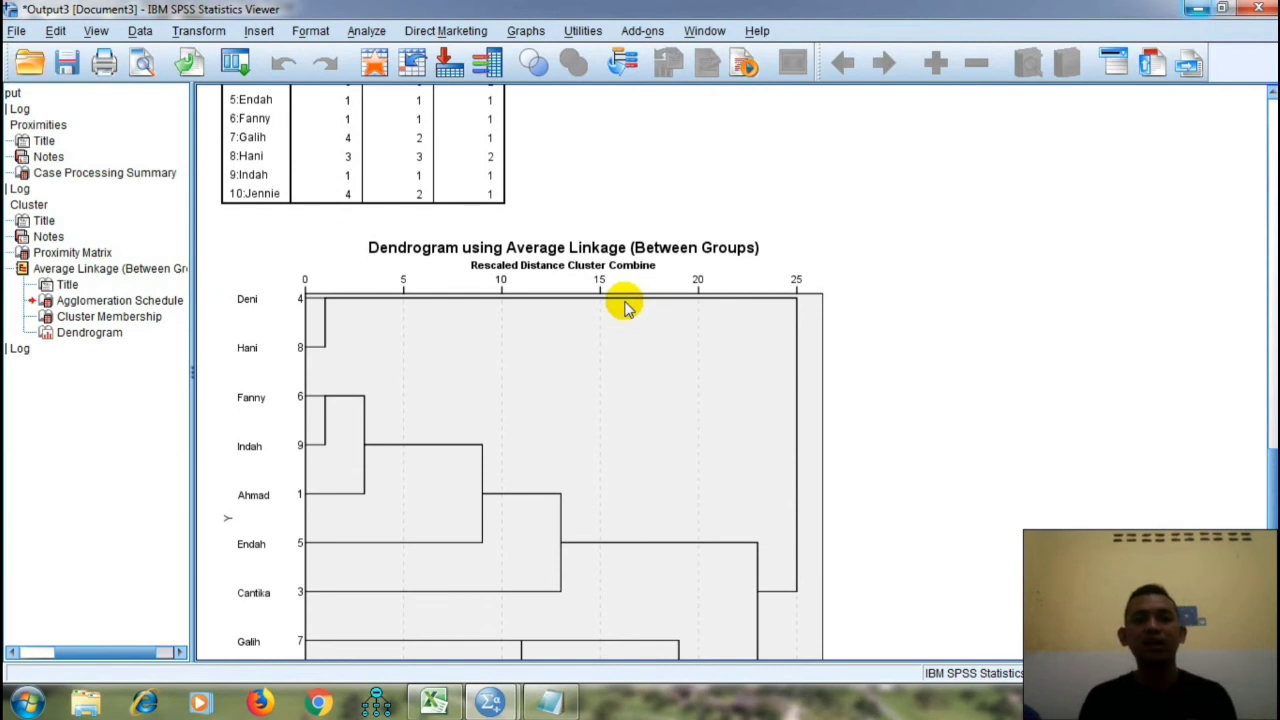
scroll(623, 305, "down", 4)
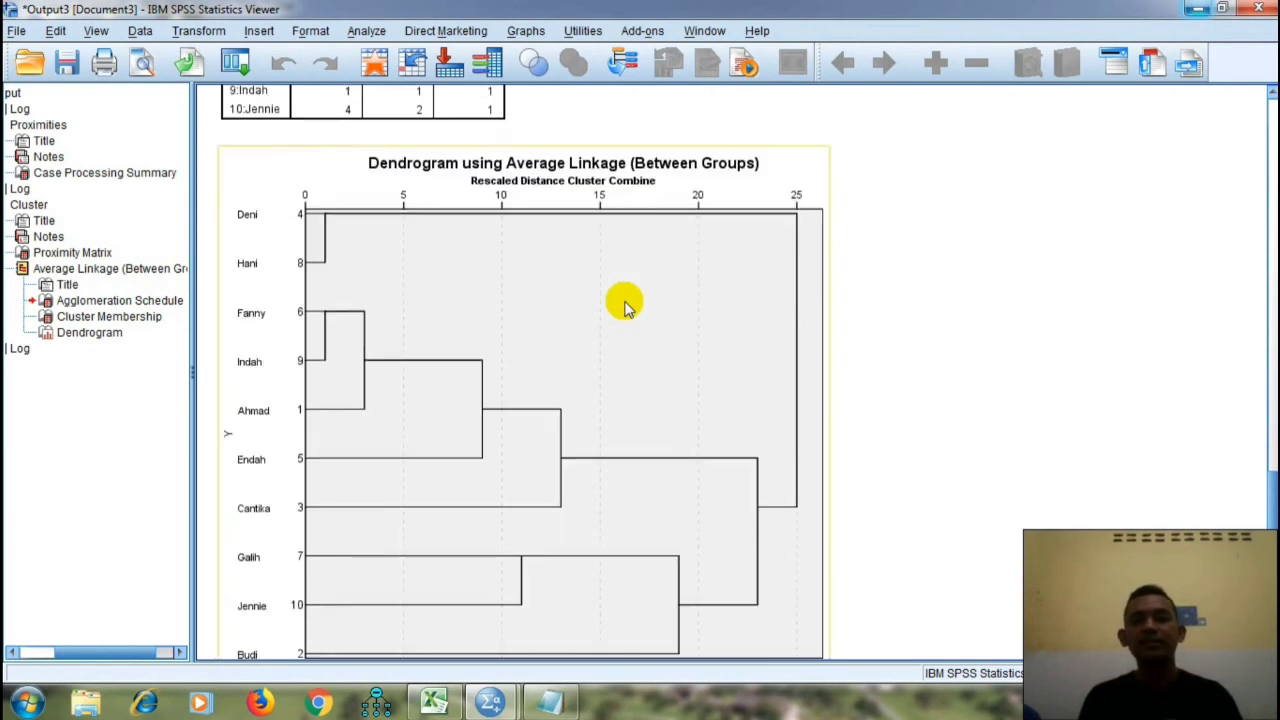
Check the 2 Clusters column of the Cluster Membership table against the two main branches of the average linkage dendrogram.
scroll(623, 303, "up", 4)
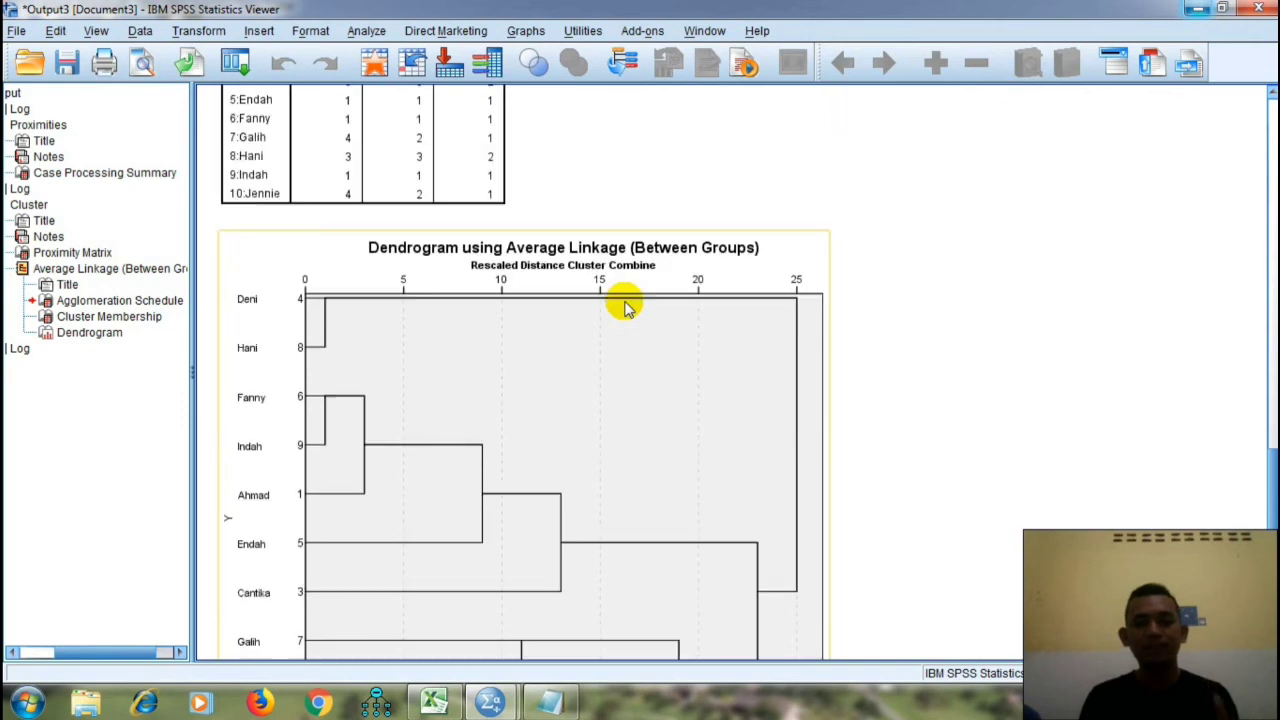
scroll(600, 283, "up", 4)
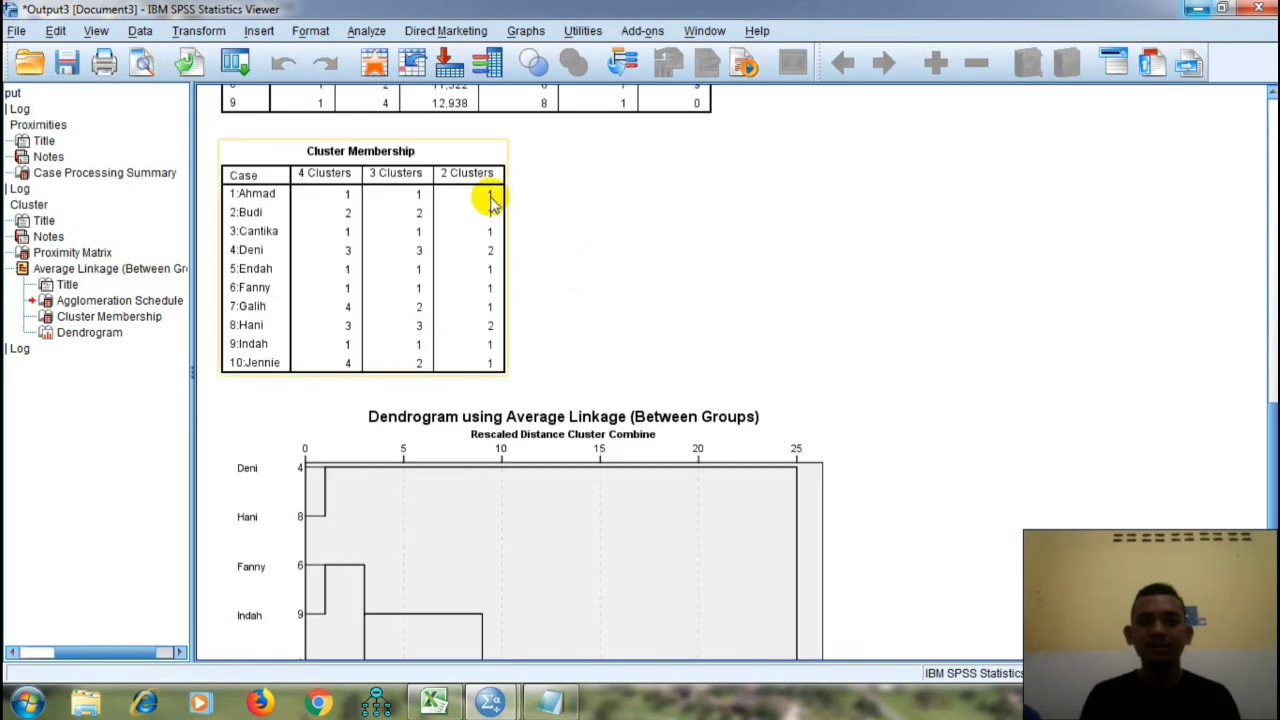
scroll(490, 220, "down", 6)
scroll(531, 280, "up", 4)
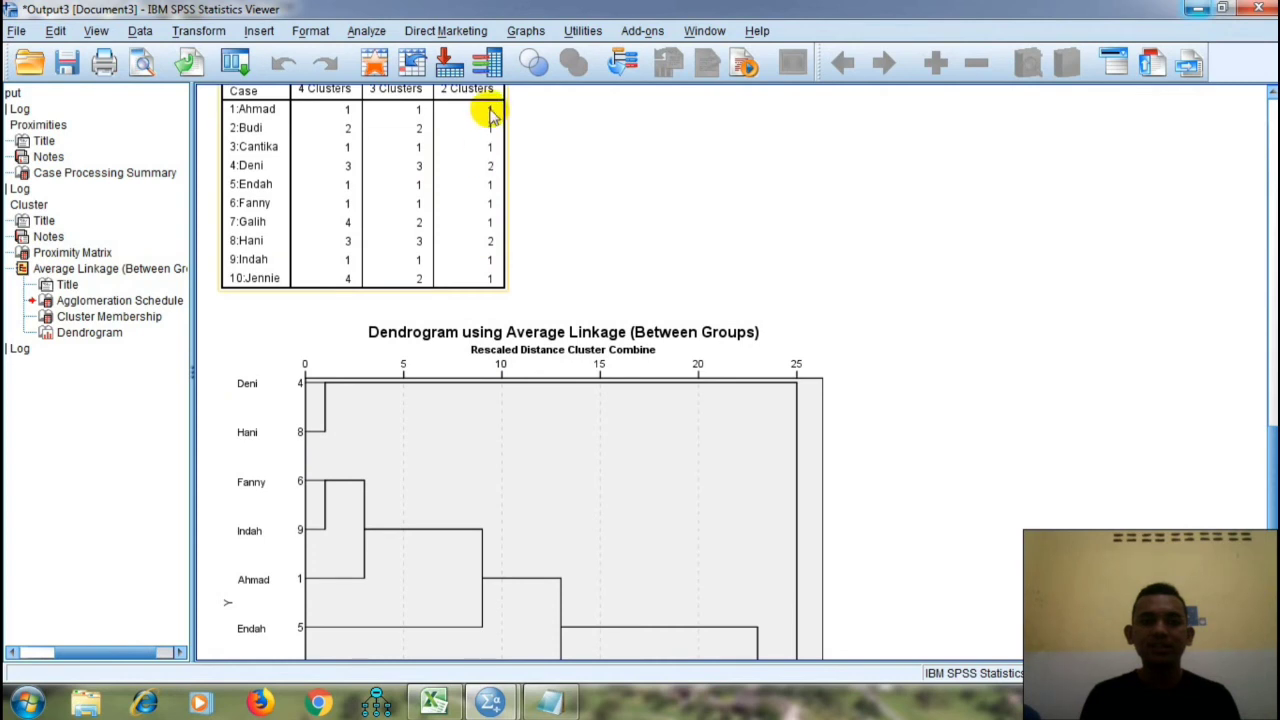
scroll(525, 202, "down", 2)
scroll(523, 200, "up", 2)
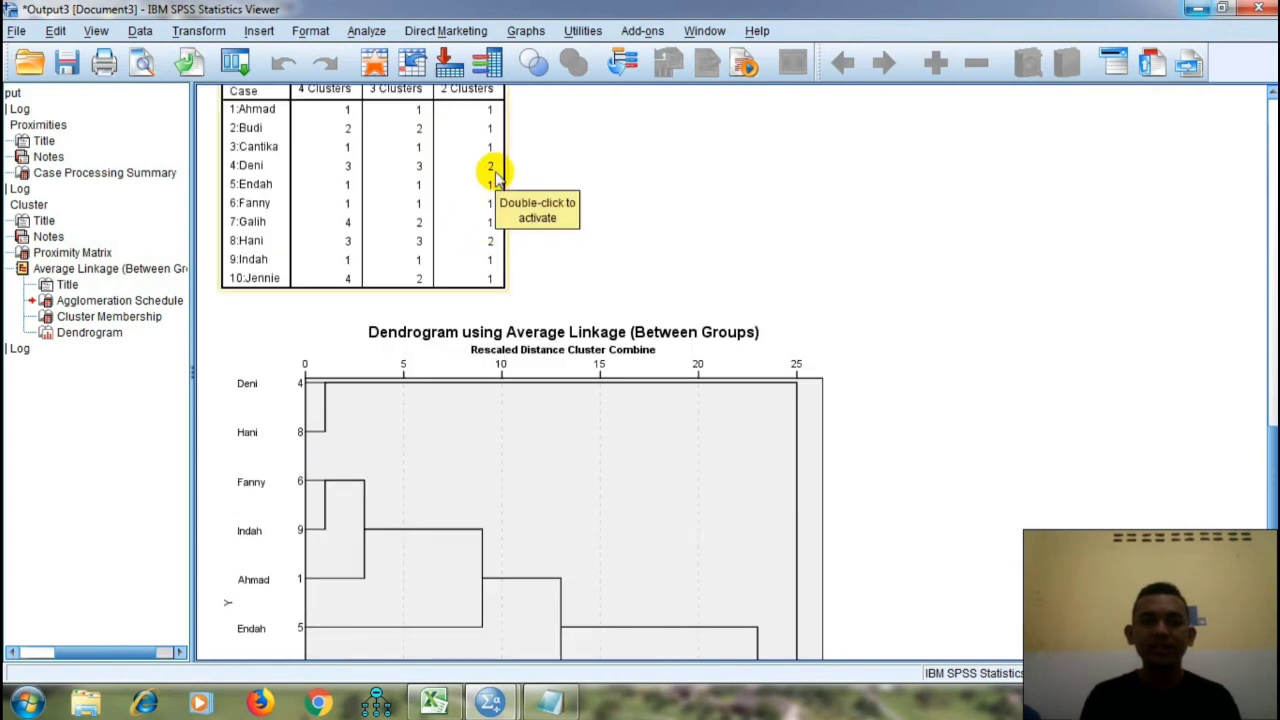
scroll(494, 234, "down", 5)
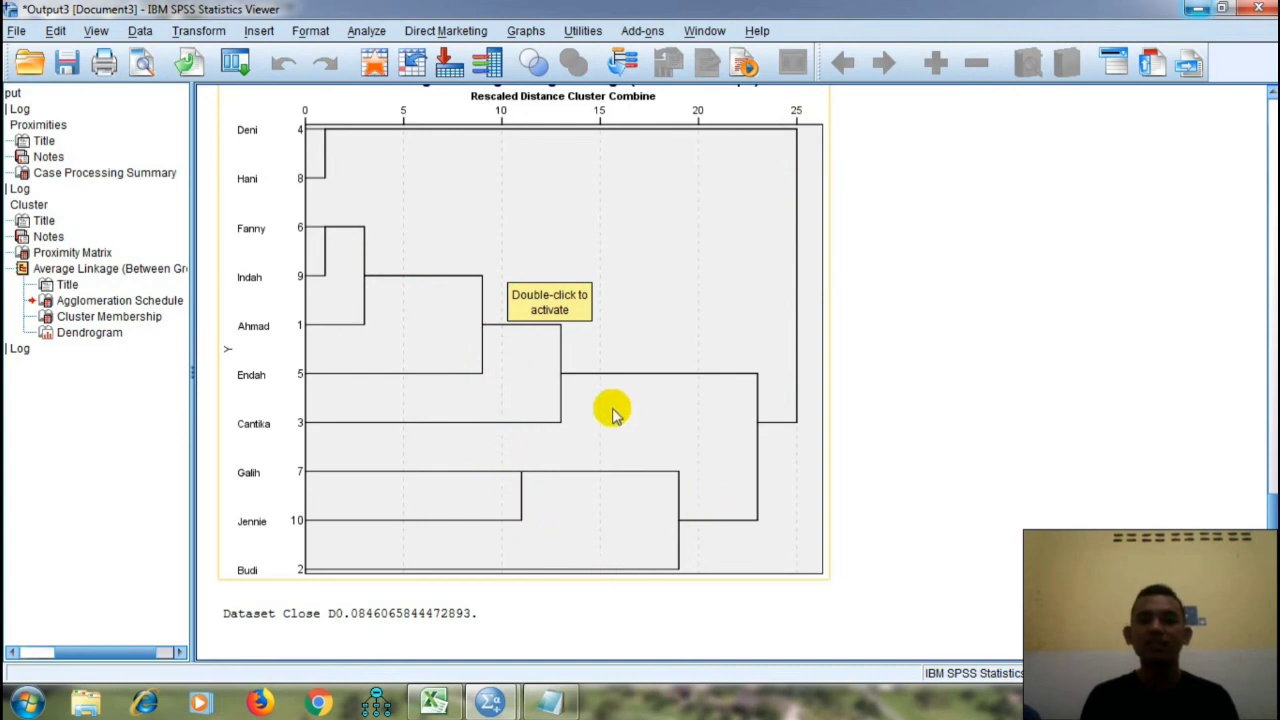
scroll(612, 410, "up", 5)
scroll(697, 430, "down", 5)
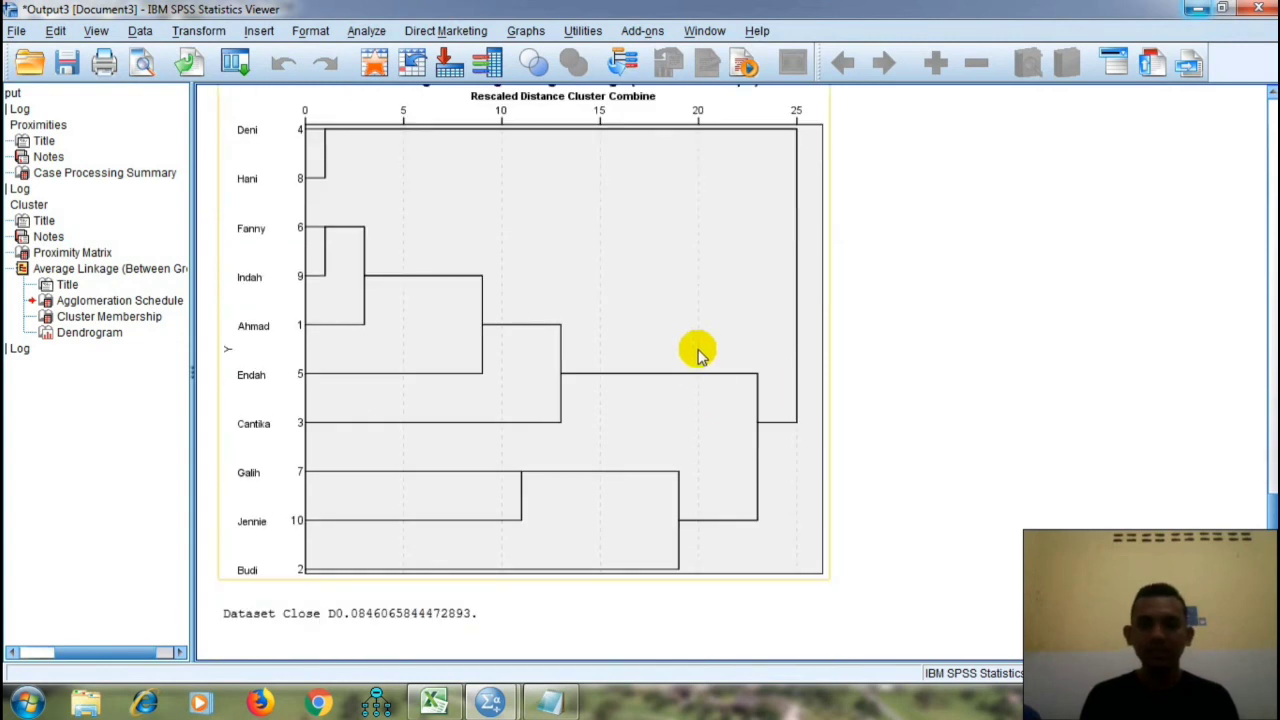
Check the 3 Clusters column of the Cluster Membership table against the corresponding branches of the average linkage dendrogram.
scroll(698, 355, "up", 1)
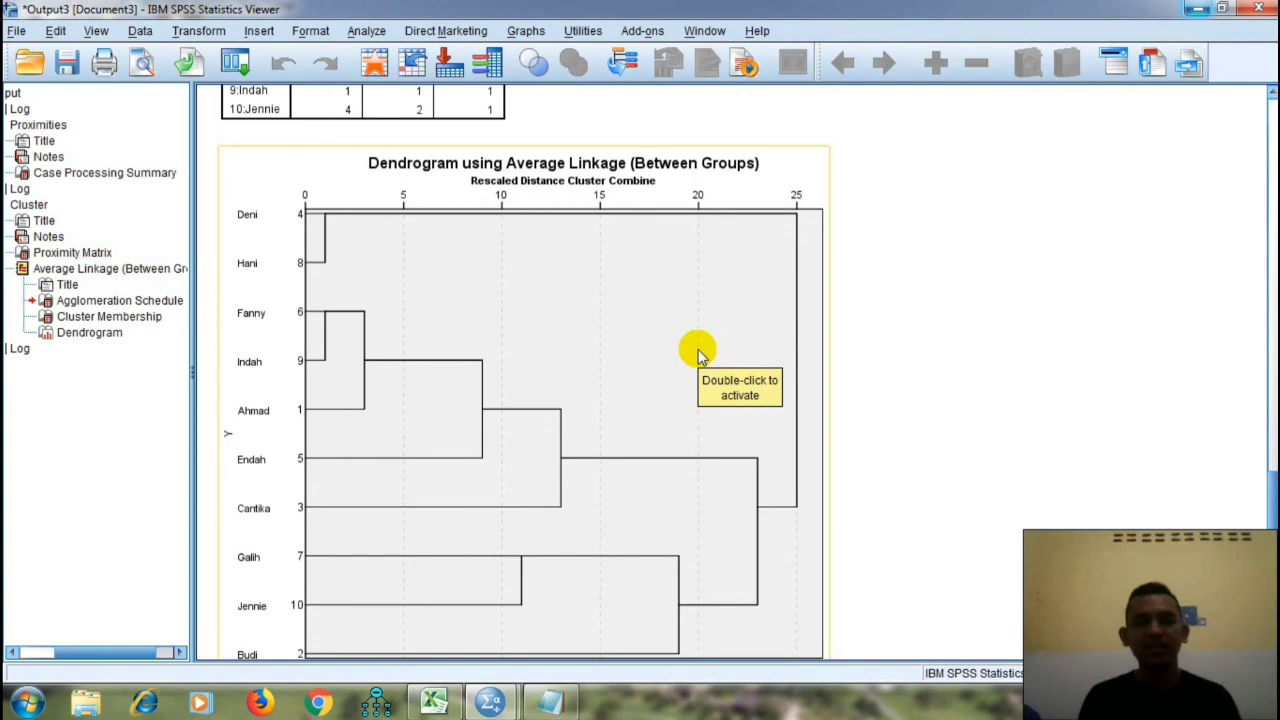
scroll(698, 355, "up", 2)
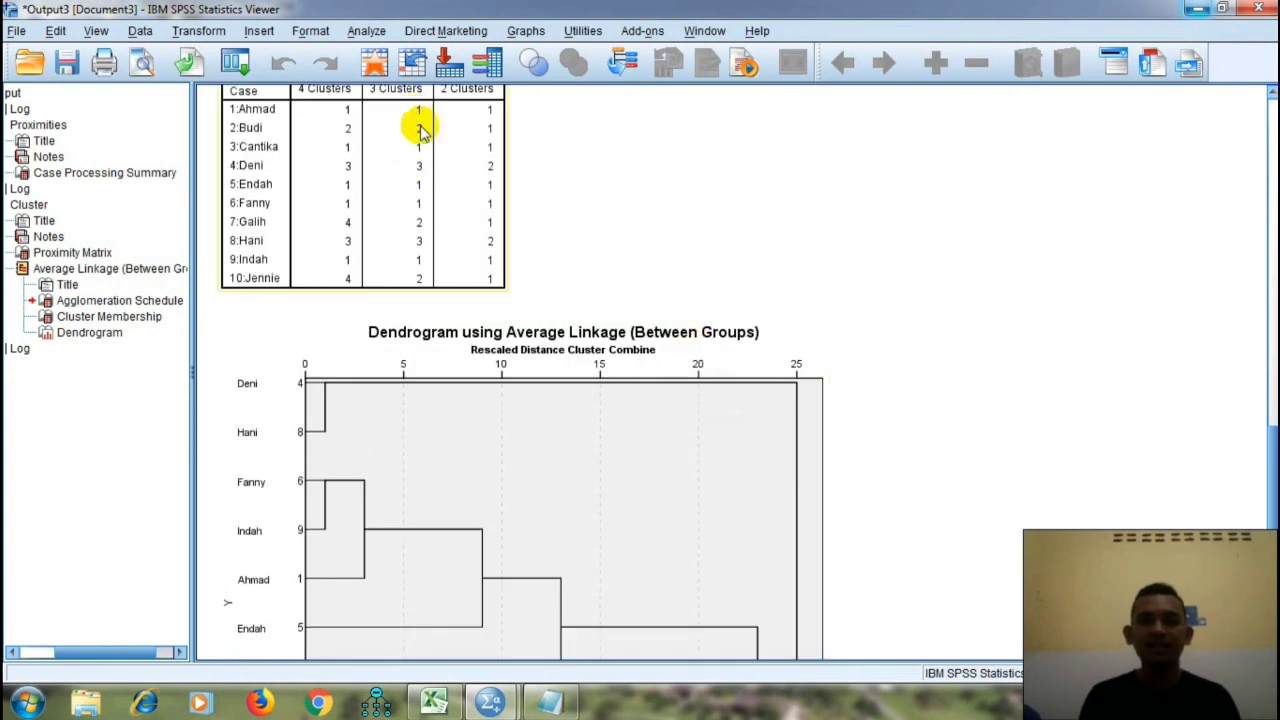
scroll(420, 125, "down", 3)
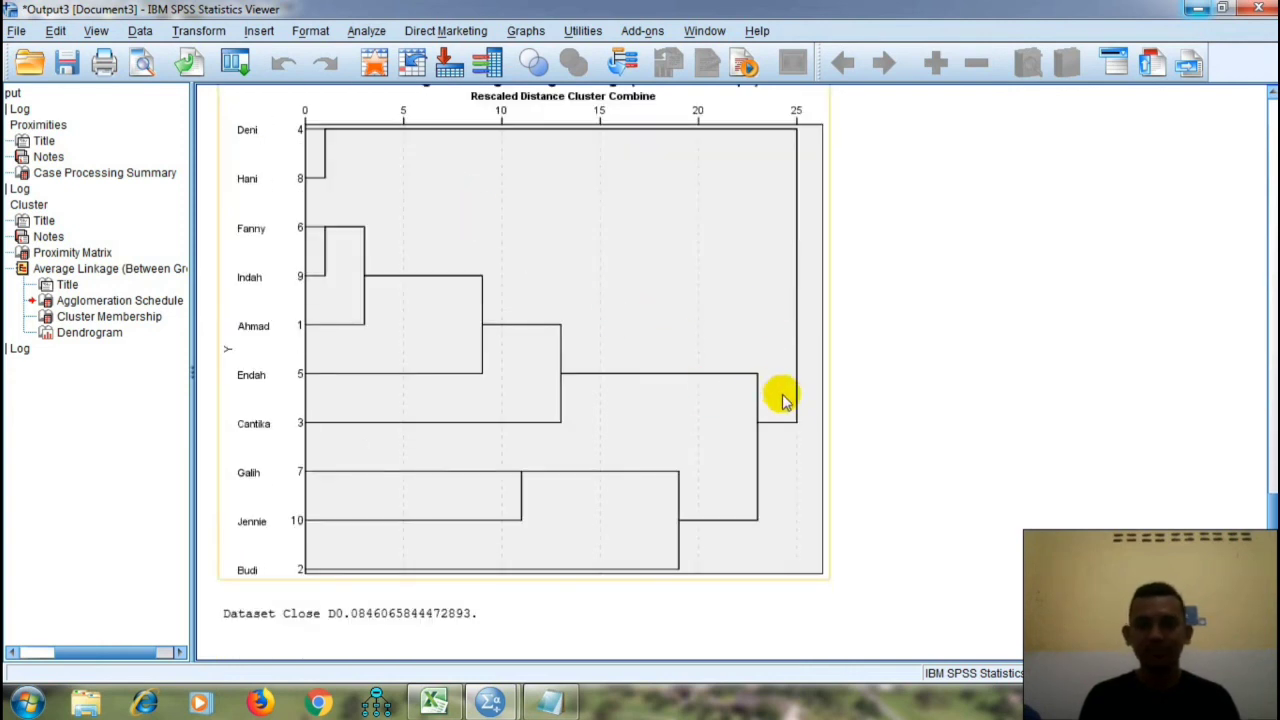
scroll(410, 333, "up", 4)
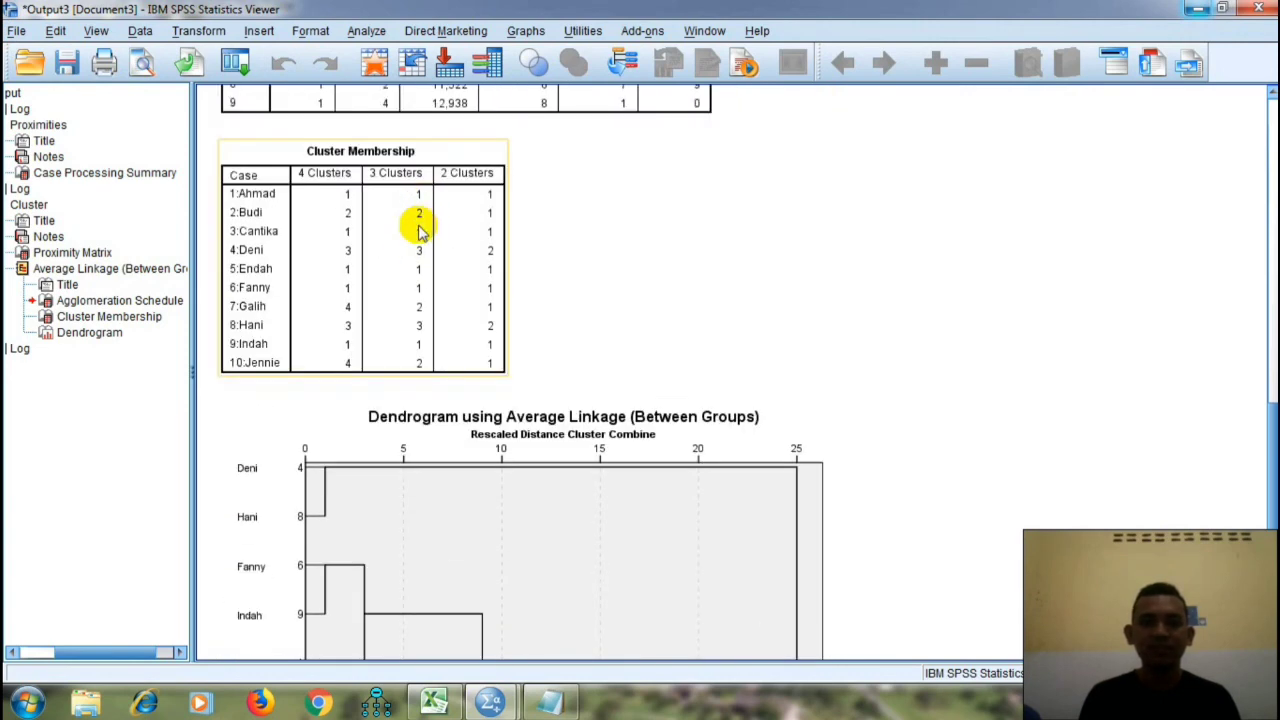
scroll(423, 234, "down", 2)
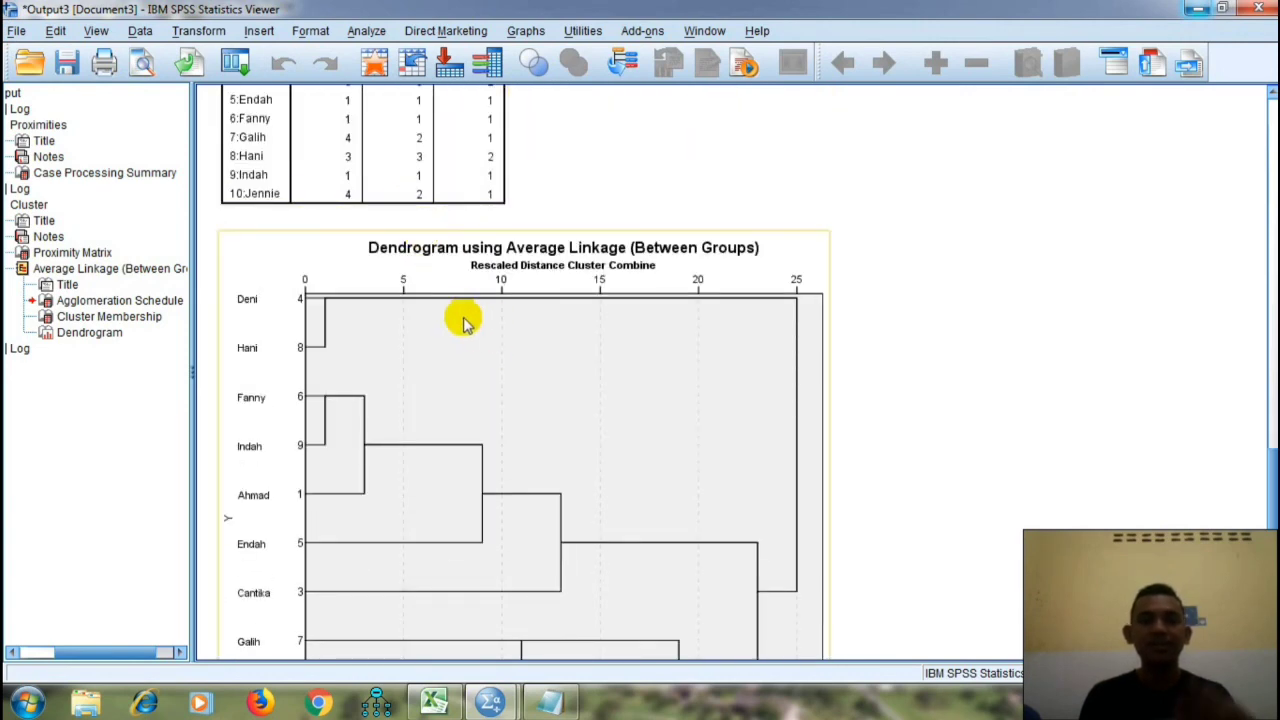
scroll(423, 263, "up", 2)
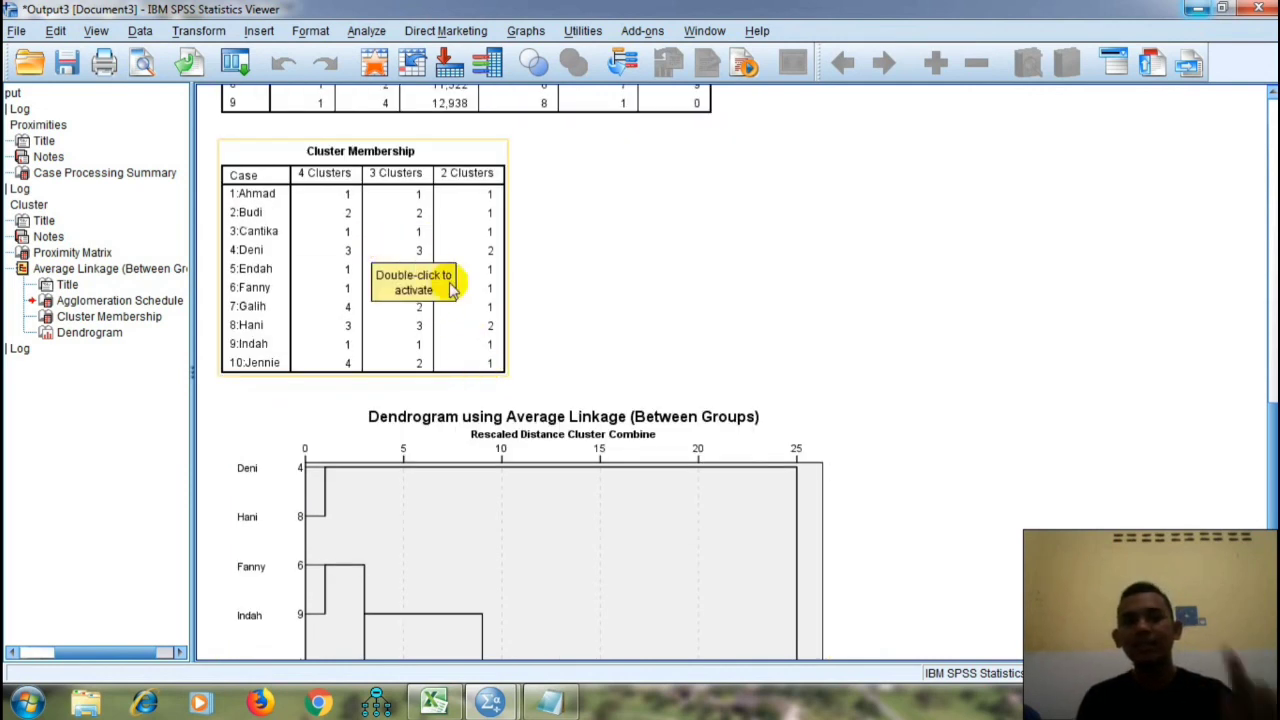
scroll(452, 292, "down", 2)
scroll(735, 452, "down", 2)
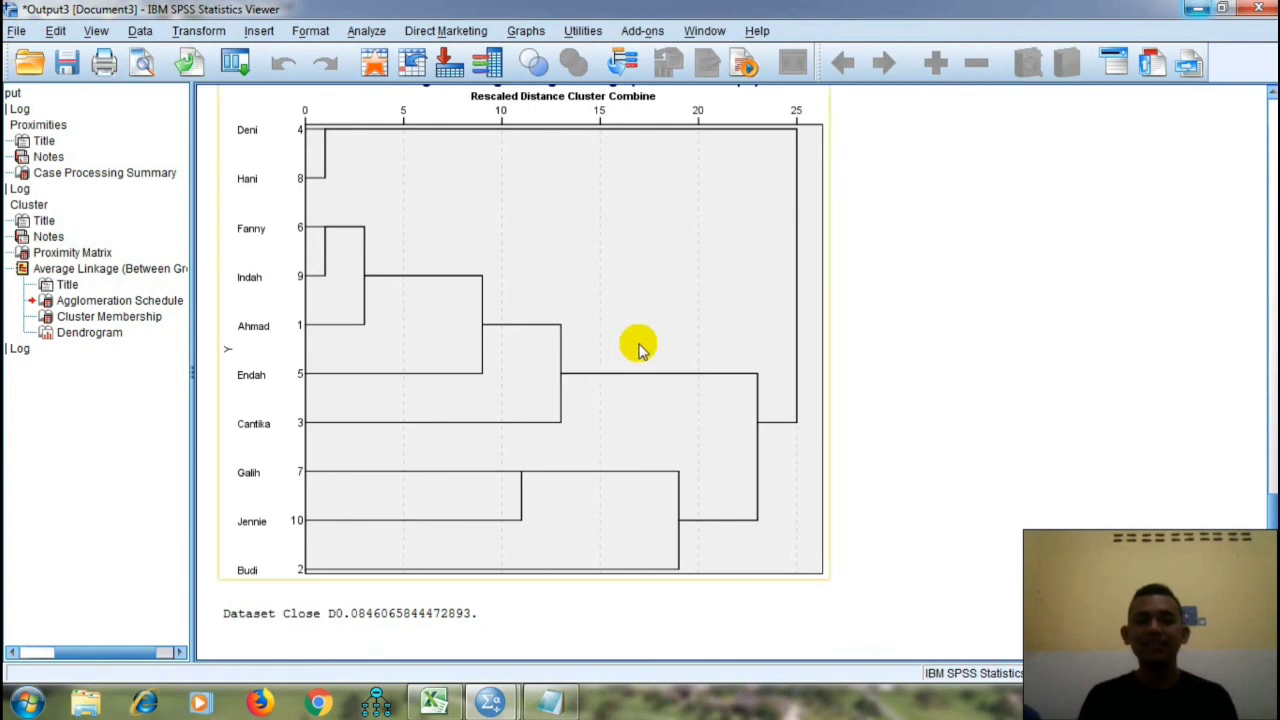
scroll(924, 481, "up", 1)
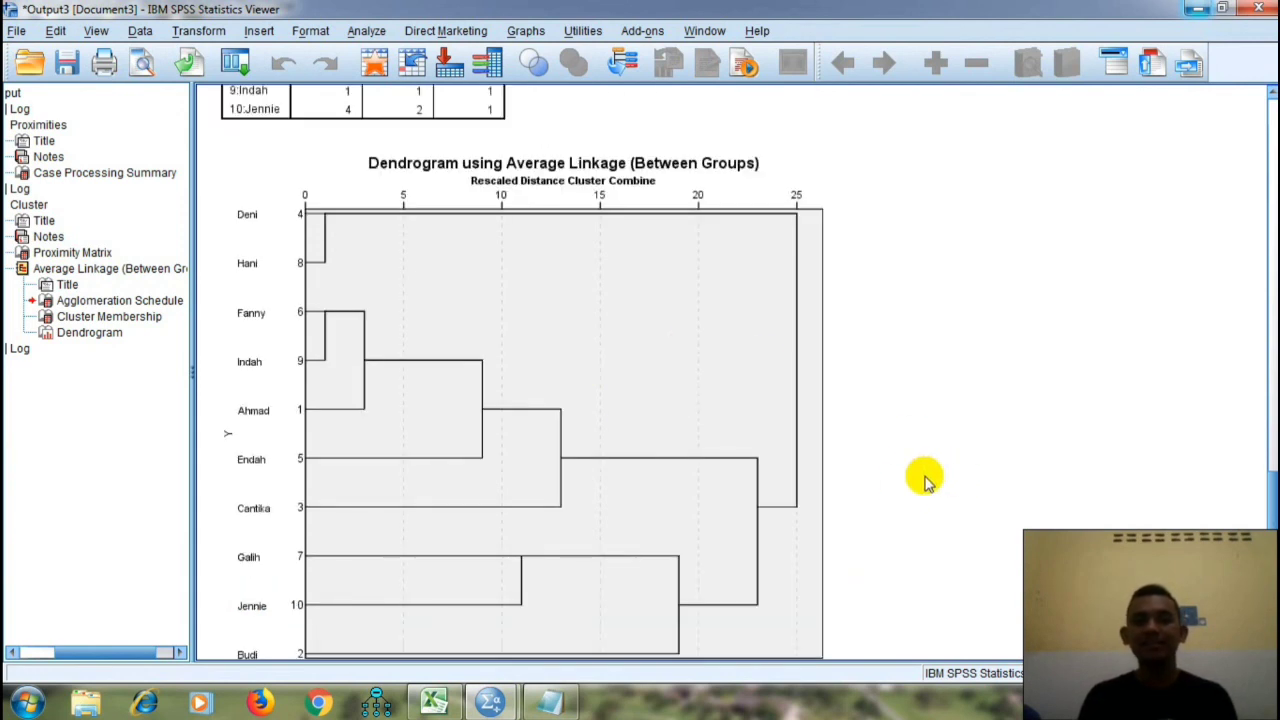
scroll(911, 477, "down", 1)
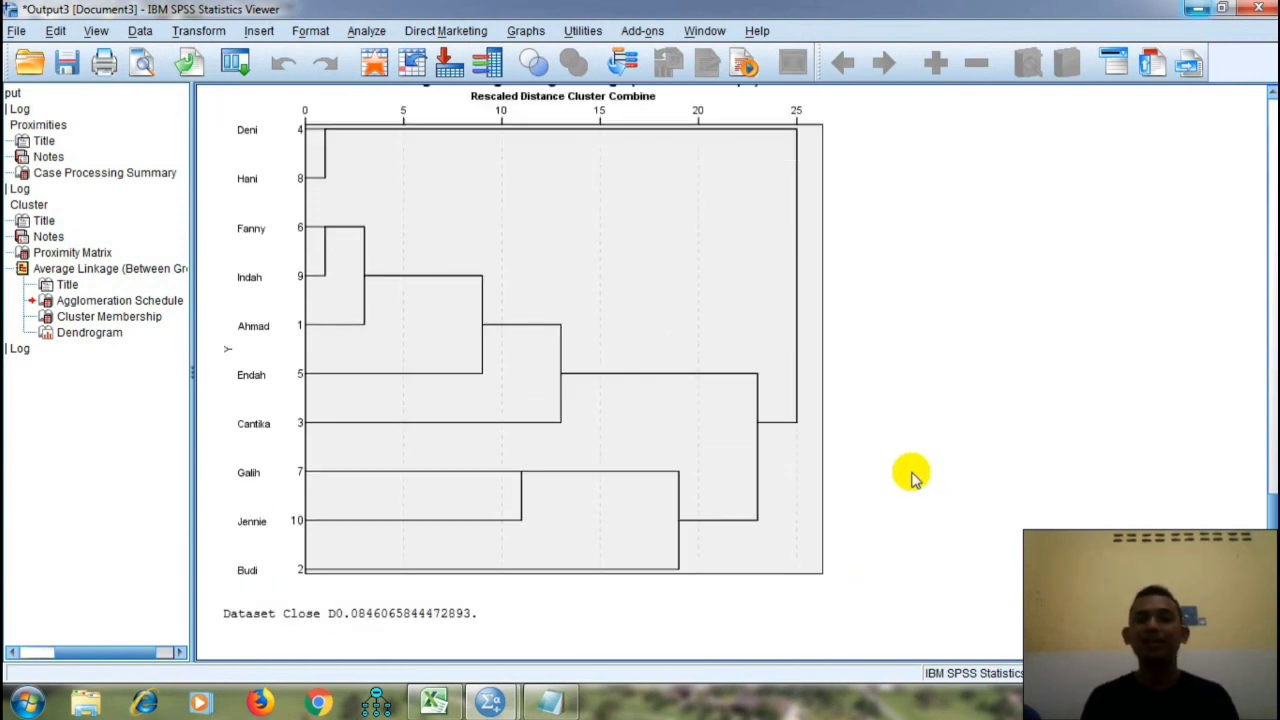